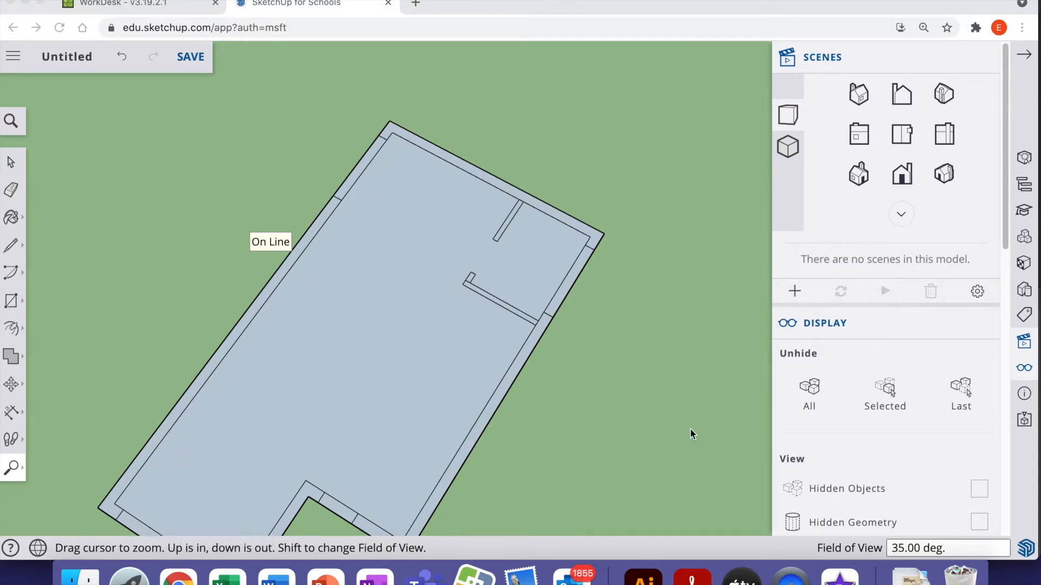
# Erase the leftover lines inside the L-shaped interior wall, at its short return and where it meets the outer wall
pyautogui.click(11, 468)
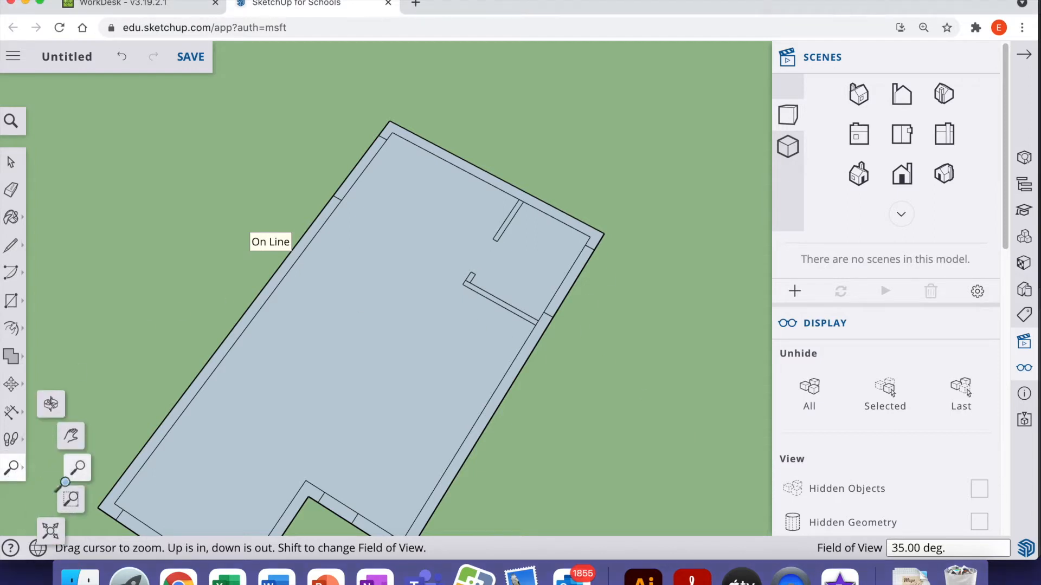
pyautogui.click(77, 468)
pyautogui.moveTo(509, 305); pyautogui.dragTo(280, 162)
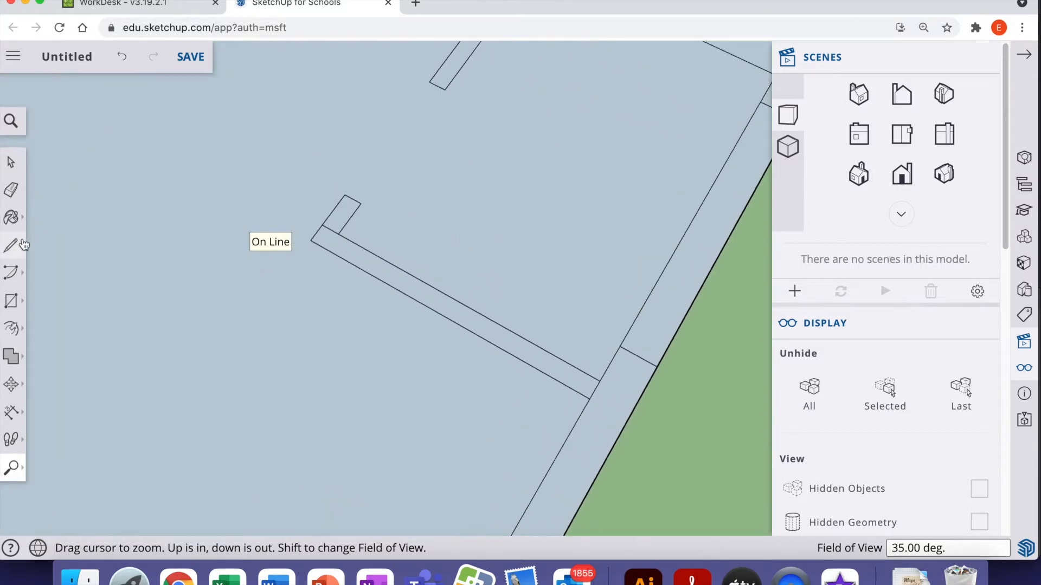
pyautogui.click(11, 189)
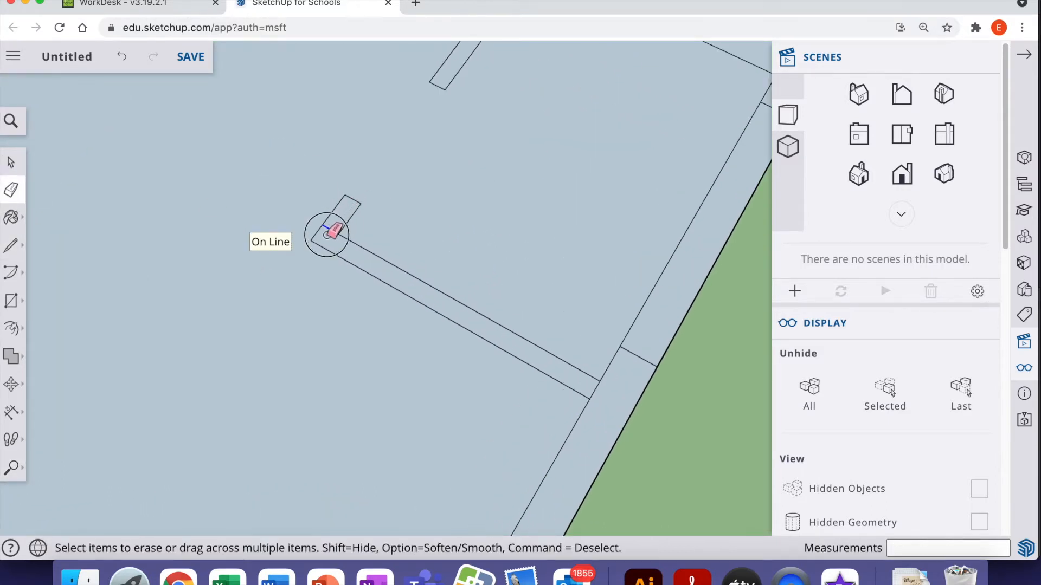
pyautogui.click(592, 388)
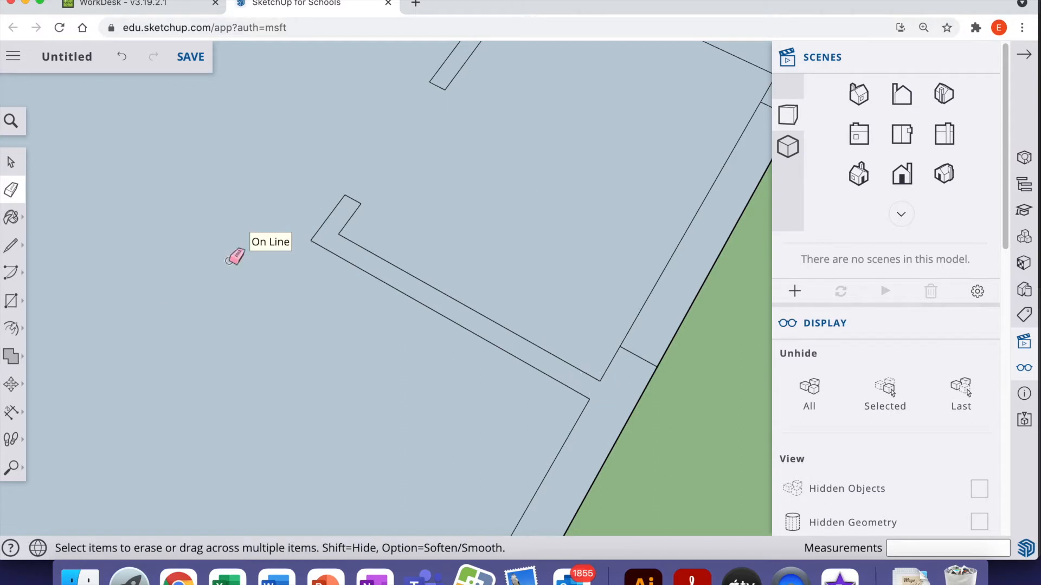
# Erase the line separating the short straight interior wall from the outer wall
pyautogui.click(12, 467)
pyautogui.click(69, 435)
pyautogui.moveTo(407, 260); pyautogui.dragTo(291, 466)
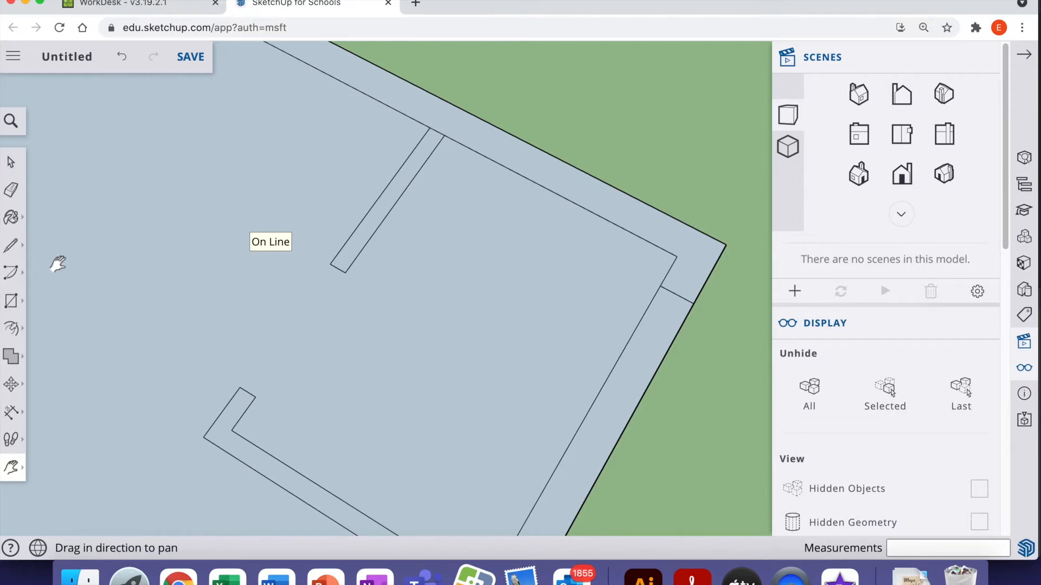
pyautogui.click(11, 190)
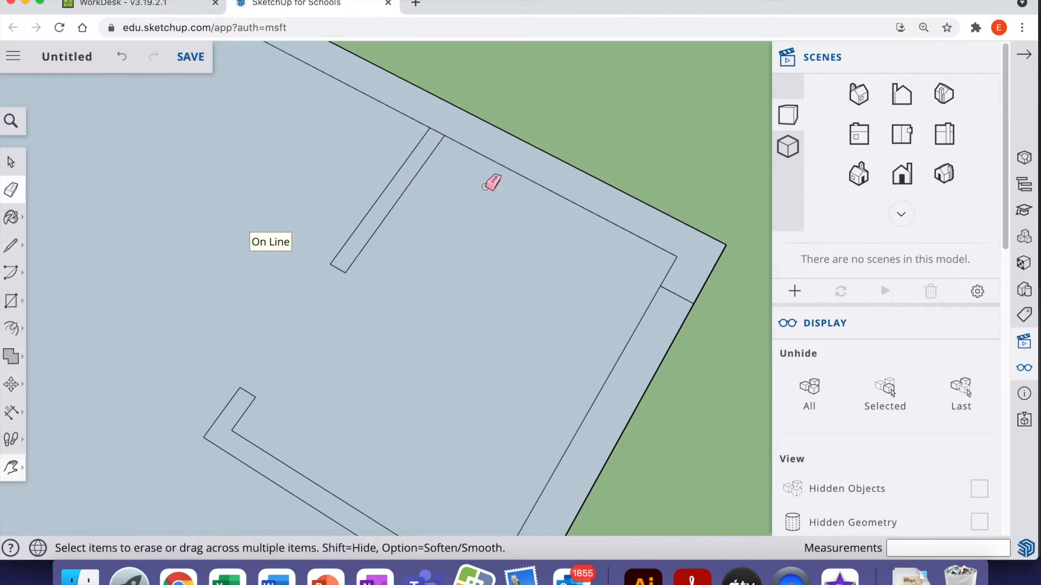
pyautogui.click(439, 131)
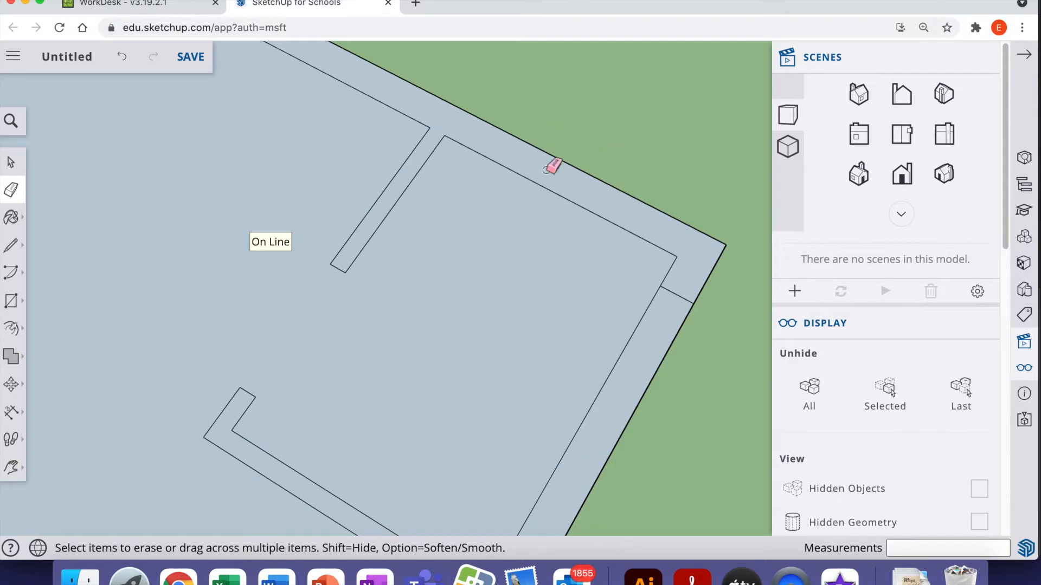
# Orbit, zoom out and pan until the whole floor plan is in view
pyautogui.click(11, 467)
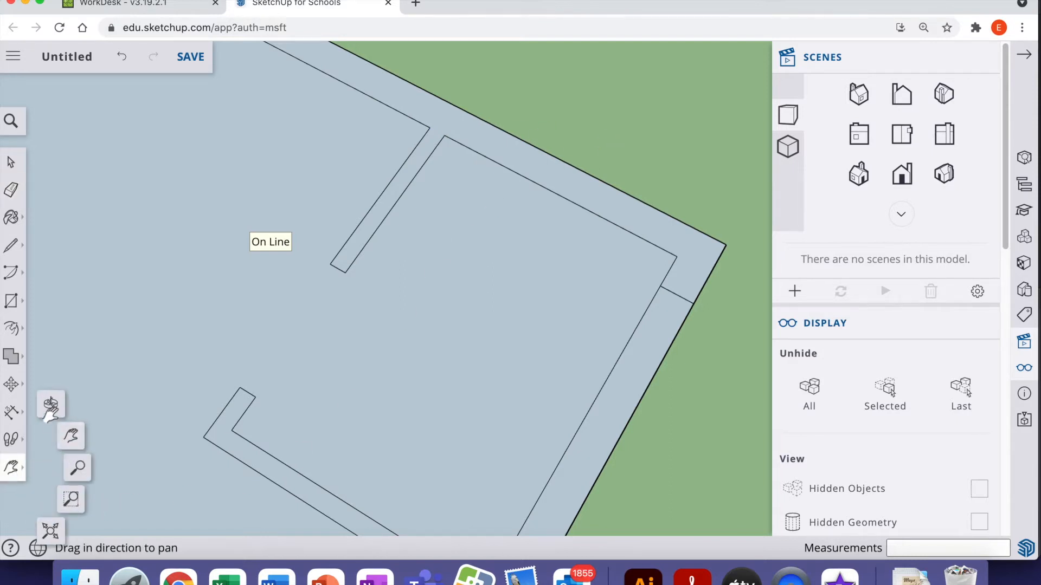
pyautogui.click(45, 413)
pyautogui.moveTo(179, 465); pyautogui.dragTo(97, 446)
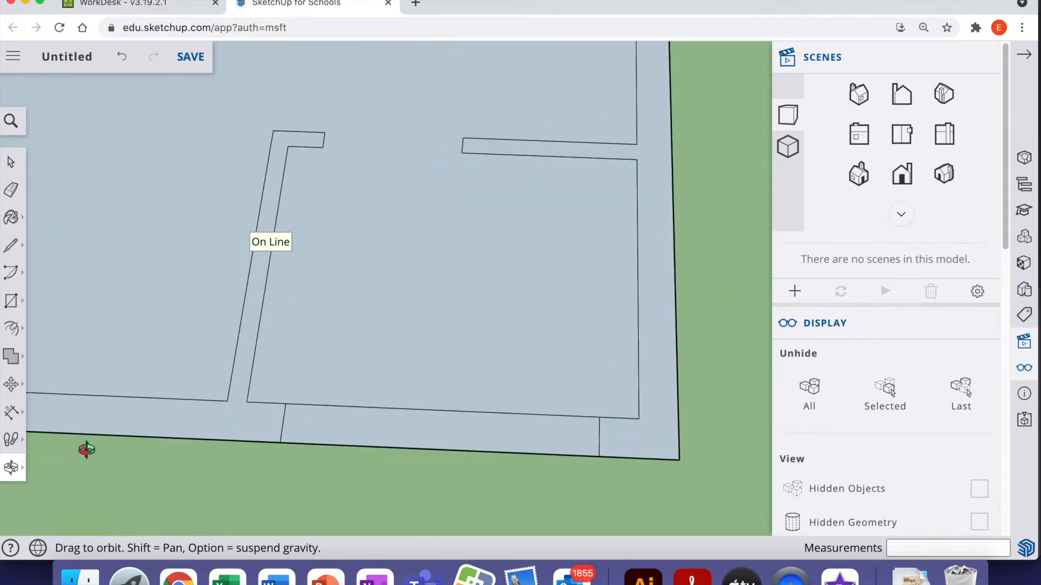
pyautogui.click(19, 477)
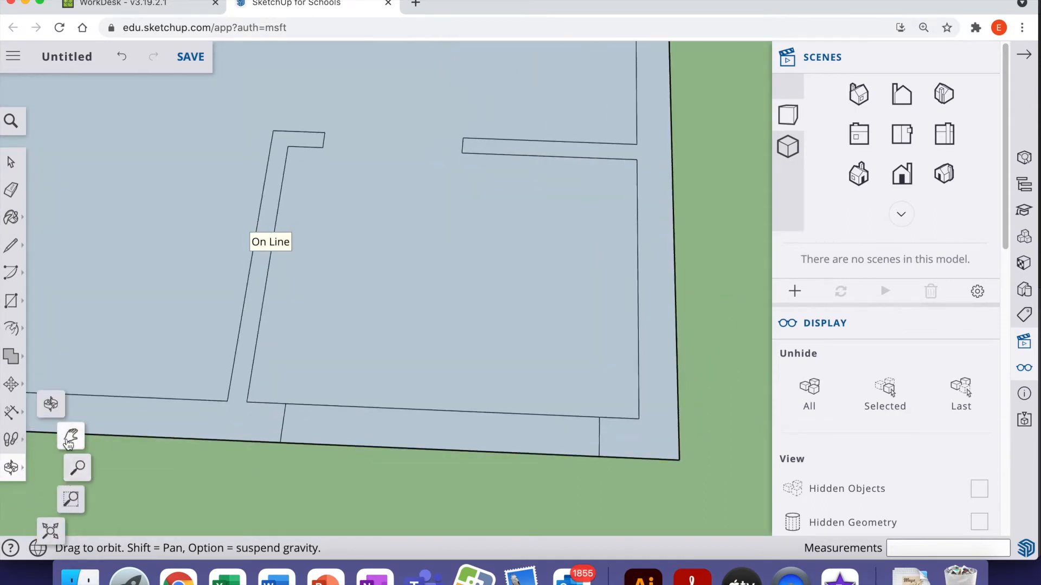
pyautogui.click(68, 437)
pyautogui.click(9, 469)
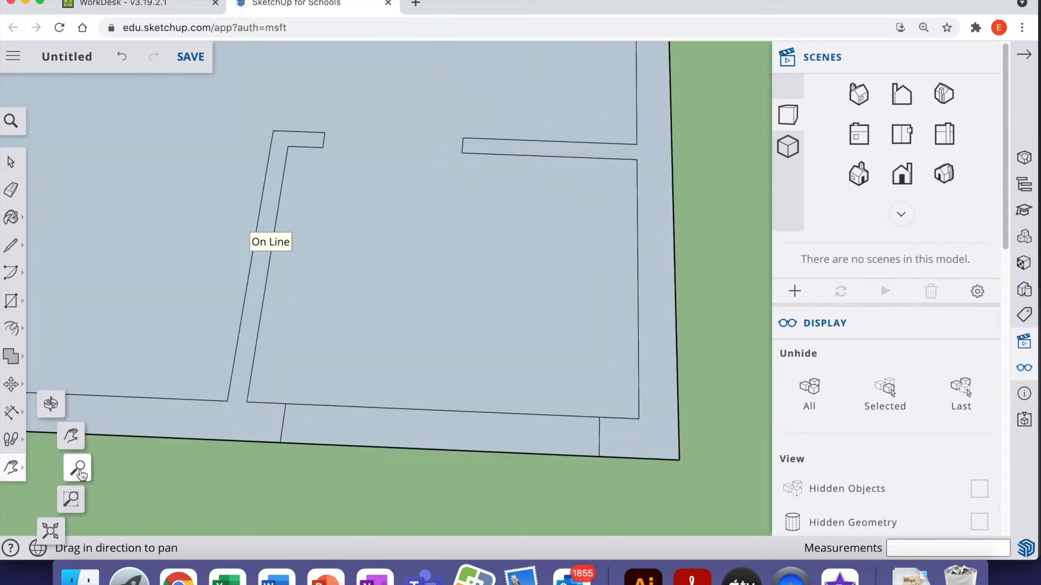
pyautogui.click(75, 467)
pyautogui.moveTo(400, 344); pyautogui.dragTo(596, 421)
pyautogui.moveTo(431, 296); pyautogui.dragTo(579, 375)
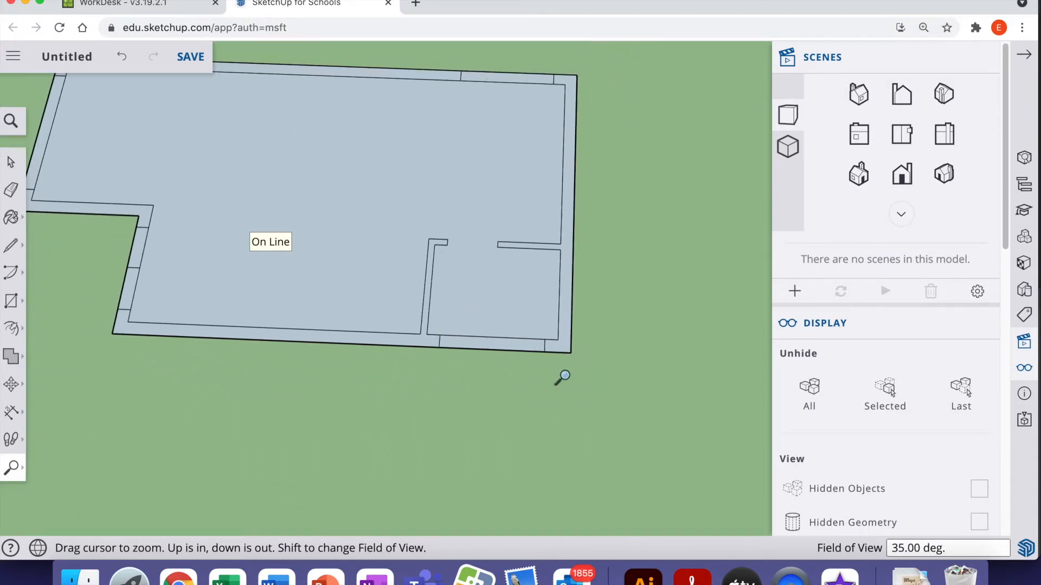
pyautogui.click(17, 470)
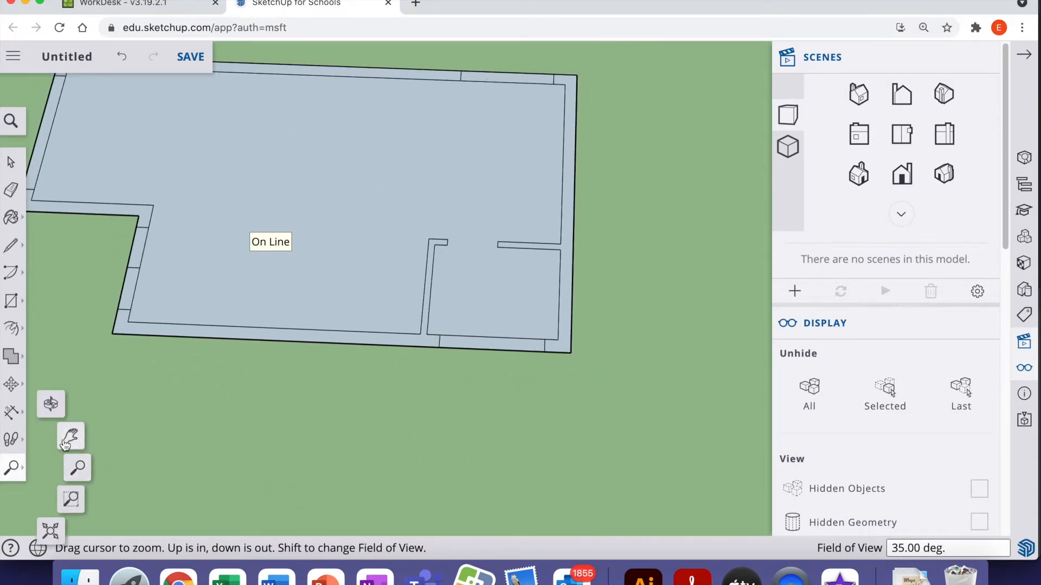
pyautogui.click(70, 436)
pyautogui.moveTo(232, 346); pyautogui.dragTo(351, 422)
# Paint the interior floor with the light plank flooring material from the Wood category
pyautogui.click(1024, 236)
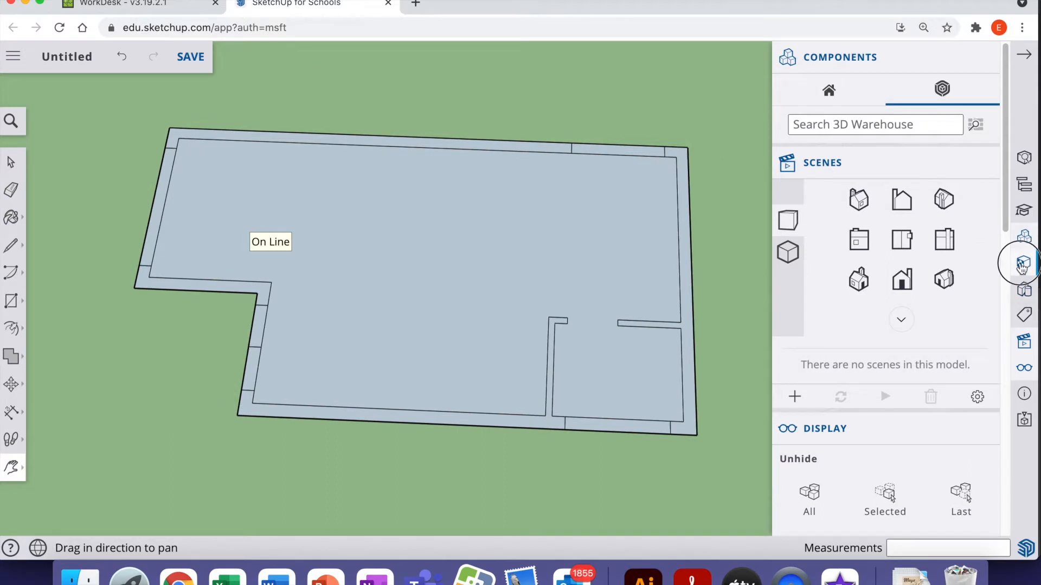
pyautogui.click(1023, 263)
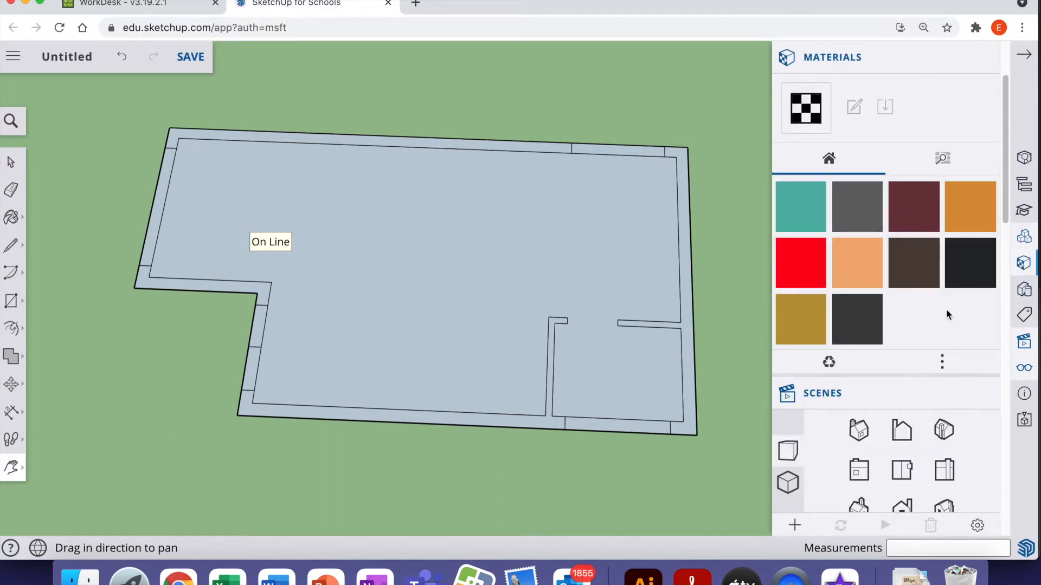
pyautogui.click(941, 158)
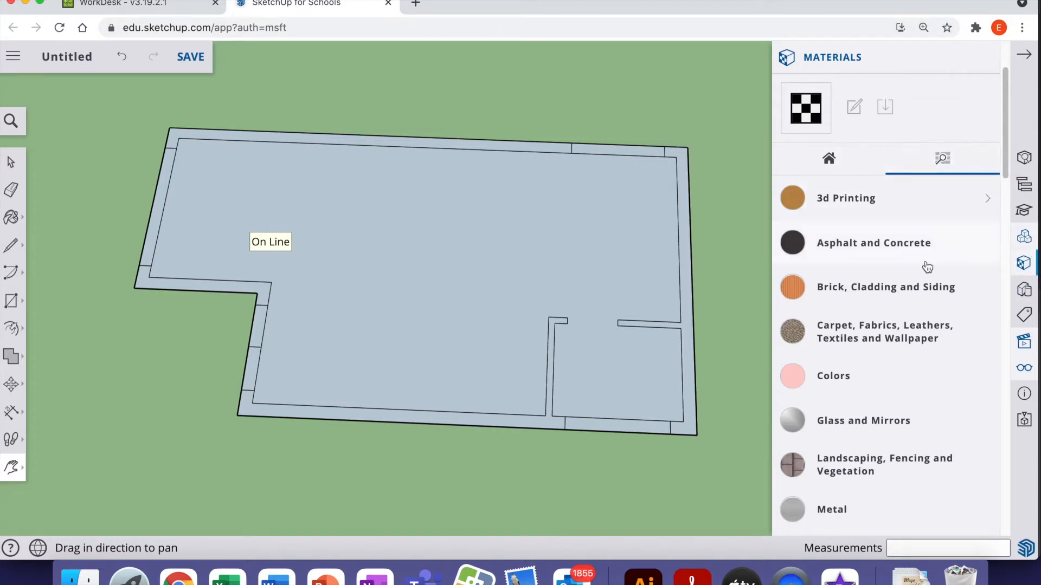
pyautogui.moveTo(1005, 167); pyautogui.dragTo(1034, 332)
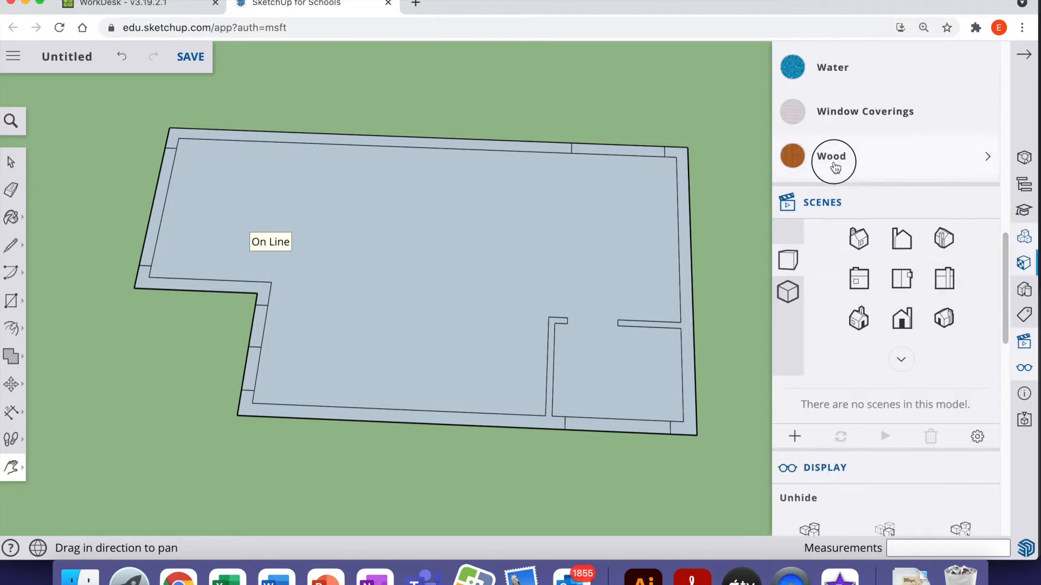
pyautogui.click(834, 164)
pyautogui.click(832, 281)
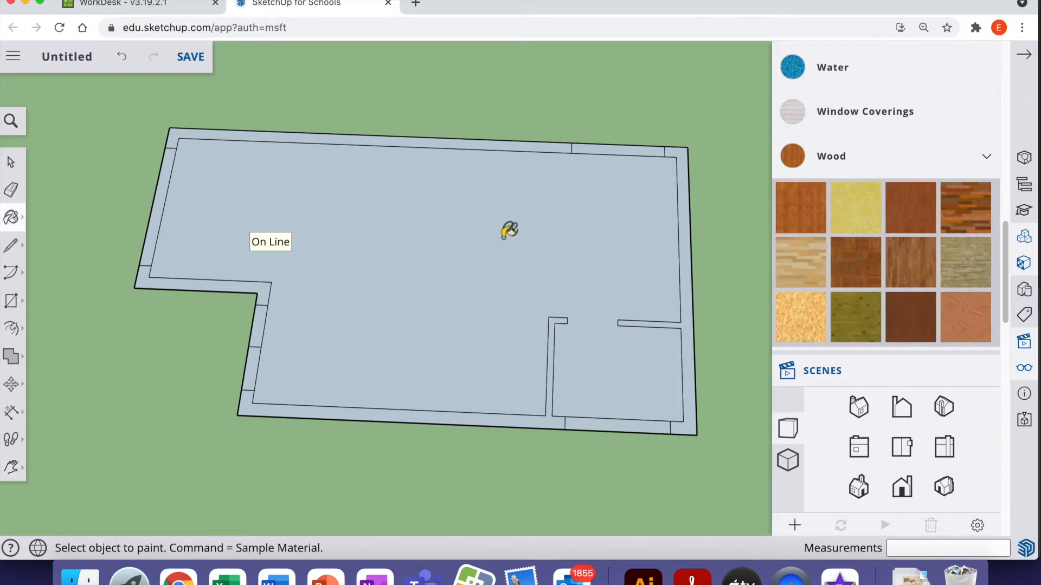
pyautogui.click(497, 241)
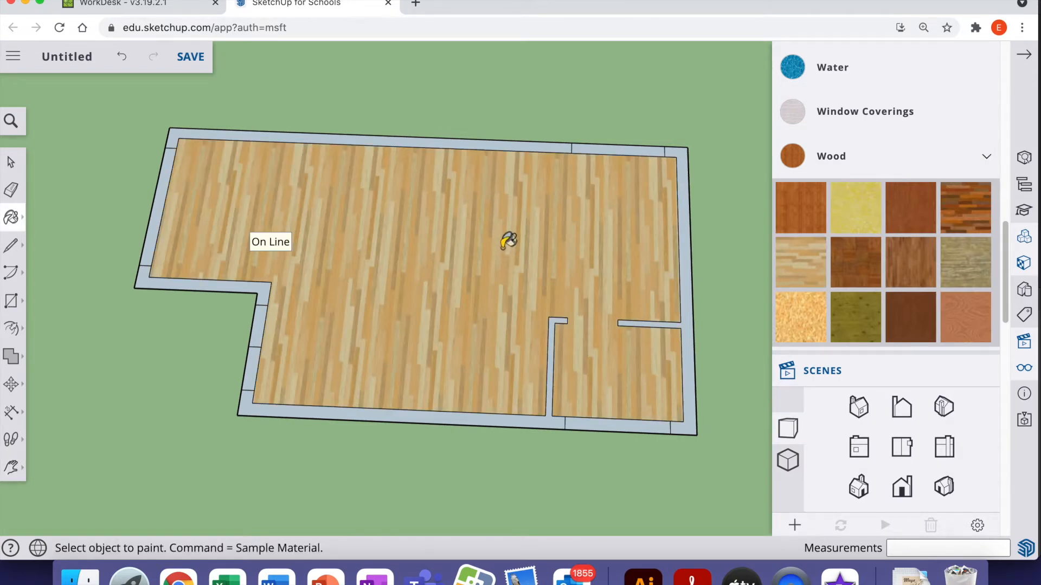
# Try the Stone Vein Gray material on the interior floor and undo it
pyautogui.moveTo(1007, 317); pyautogui.dragTo(1010, 232)
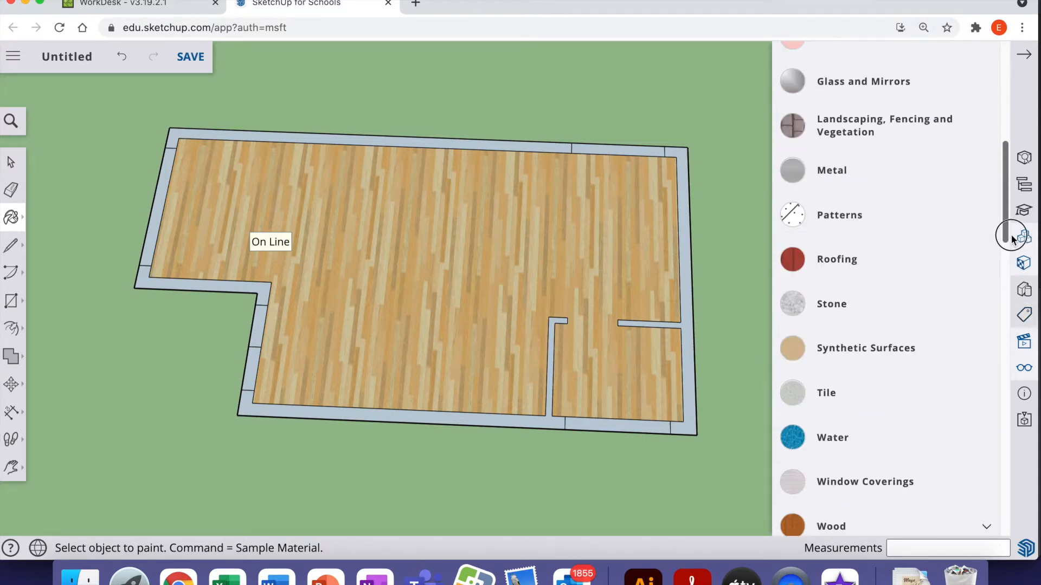
pyautogui.click(801, 302)
pyautogui.click(915, 402)
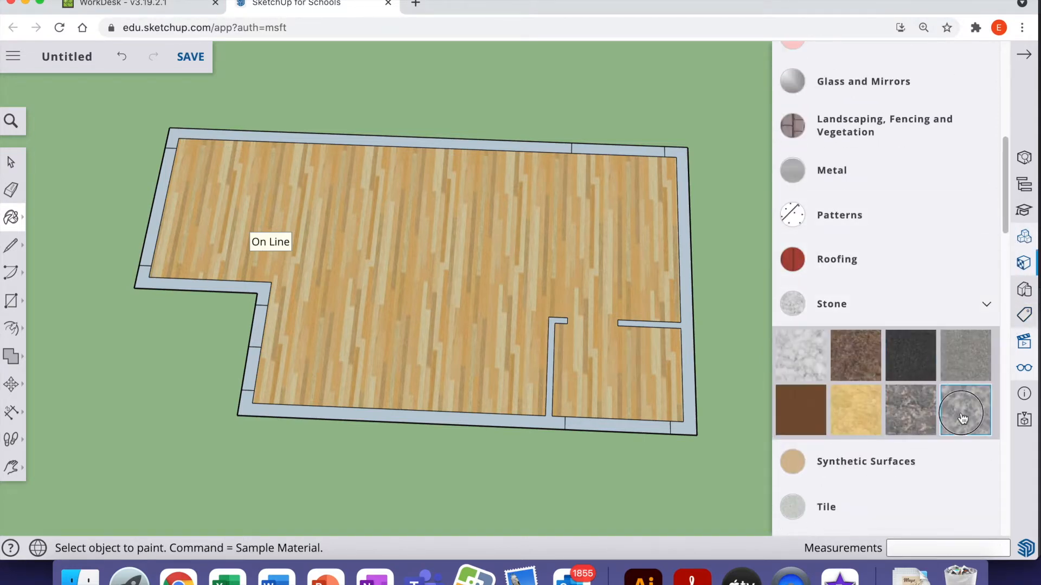
pyautogui.click(461, 253)
pyautogui.click(956, 374)
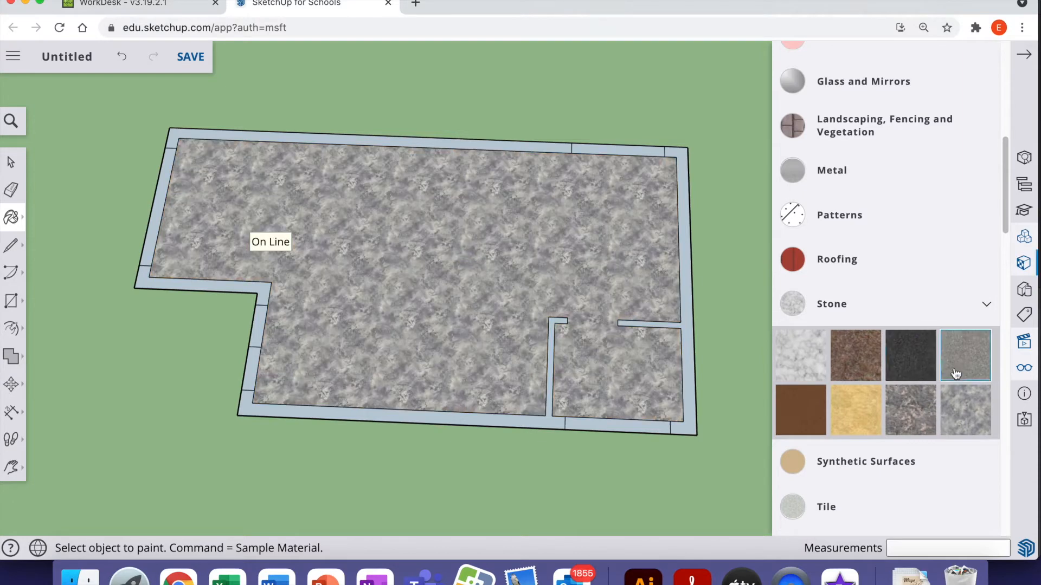
pyautogui.click(946, 404)
pyautogui.press('super+z')
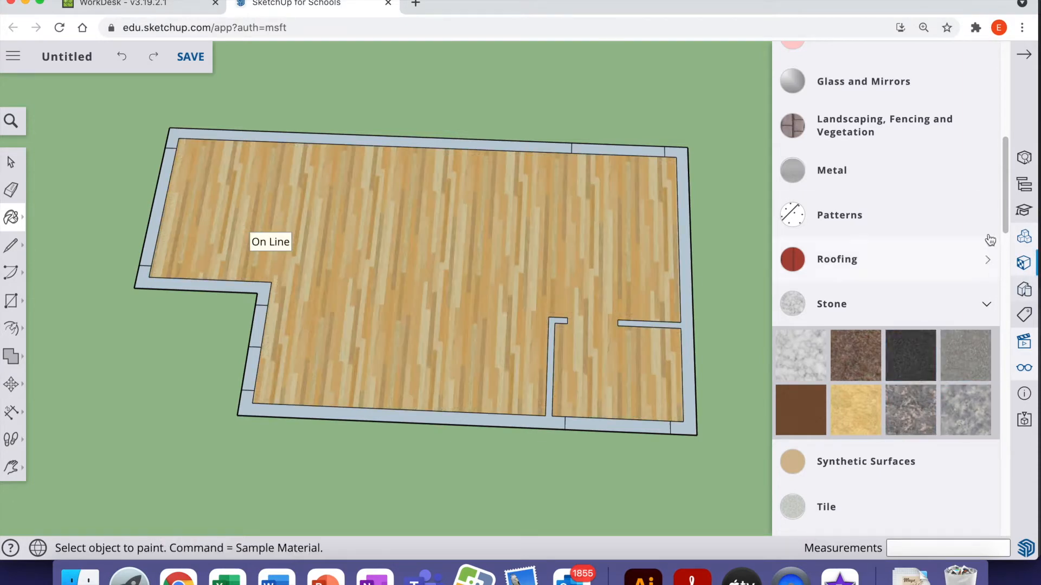
# Search 3D Warehouse for BED, import the large straight bed model and place it on the middle of the floor
pyautogui.moveTo(1002, 220); pyautogui.dragTo(1002, 190)
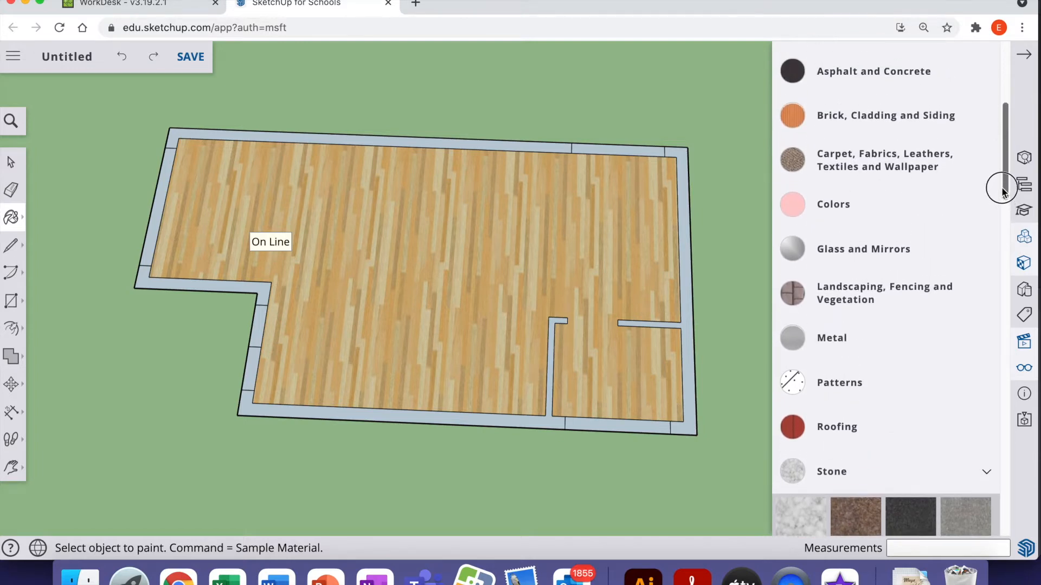
pyautogui.click(1026, 237)
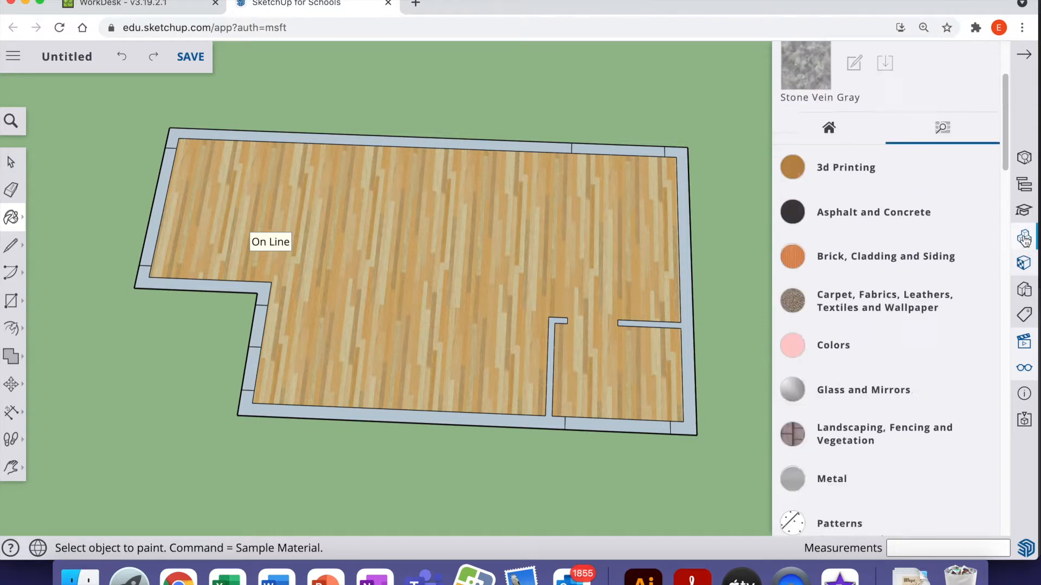
pyautogui.write('BED')
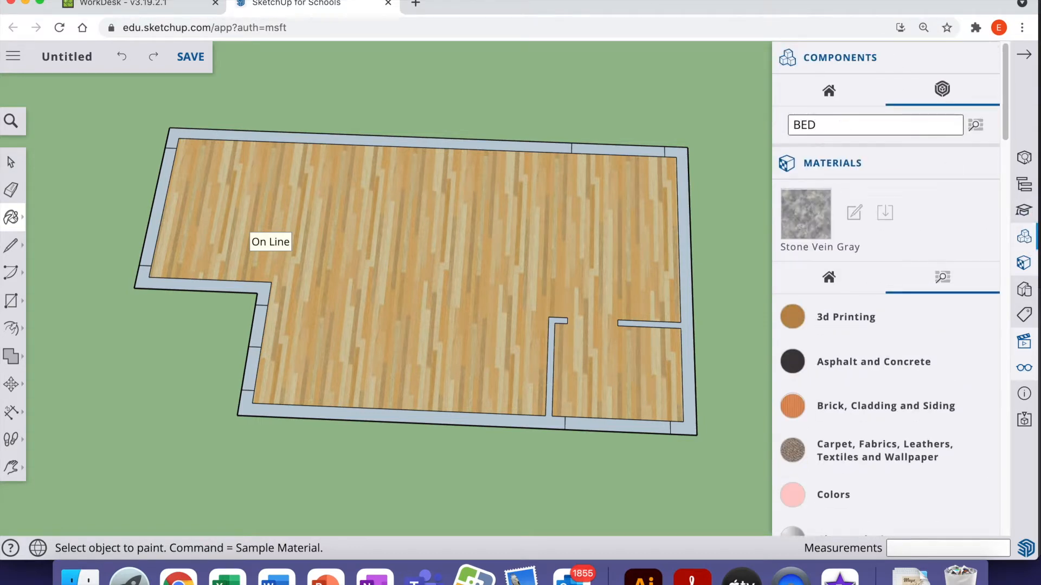
pyautogui.press('Return')
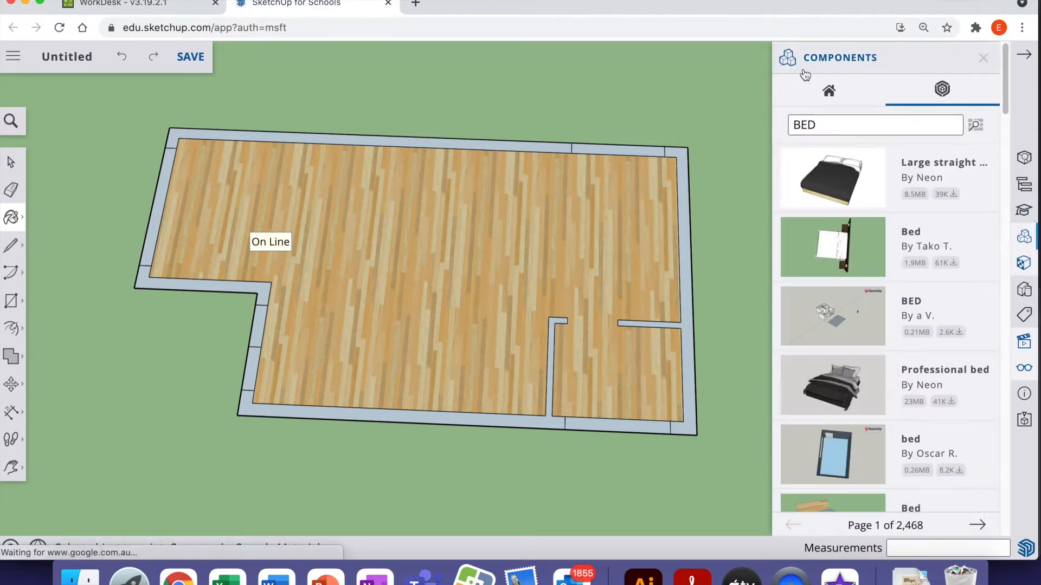
pyautogui.click(816, 181)
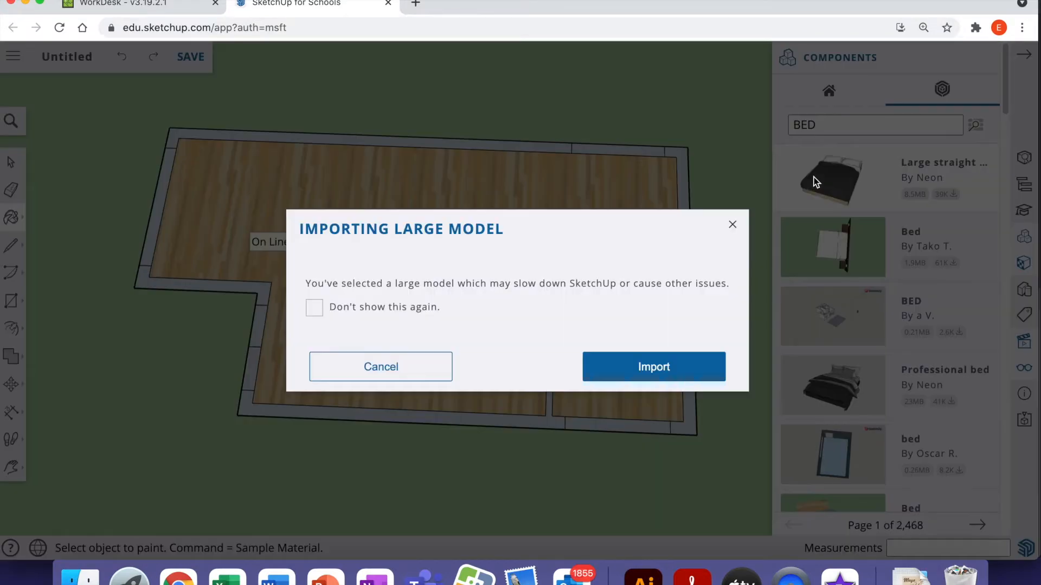
pyautogui.click(656, 370)
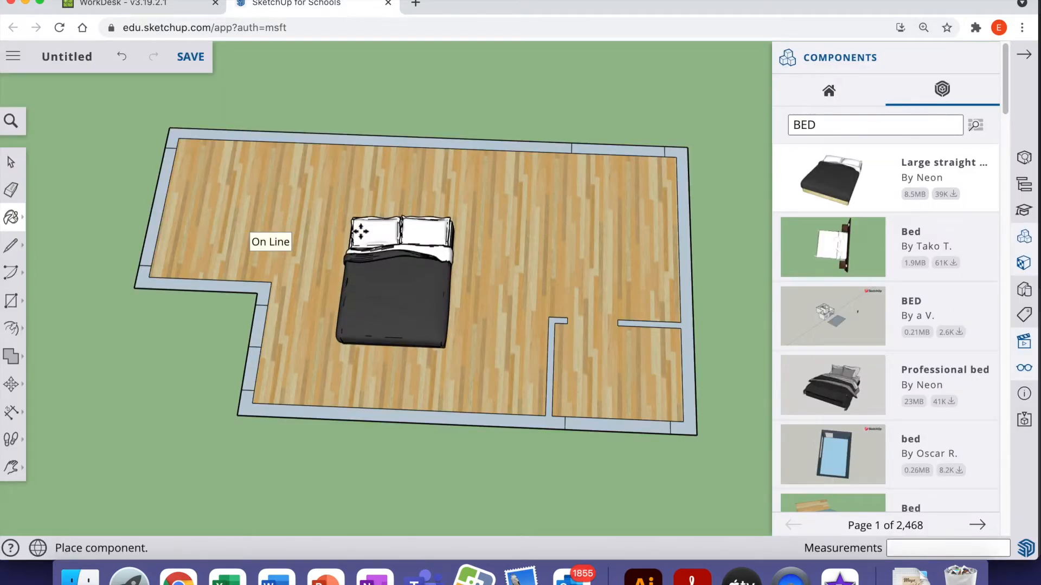
pyautogui.click(361, 232)
# Move the bed about 3210 mm into the corner of the room's narrower end and rotate it 90 degrees
pyautogui.moveTo(395, 302); pyautogui.dragTo(194, 237)
pyautogui.moveTo(196, 247)
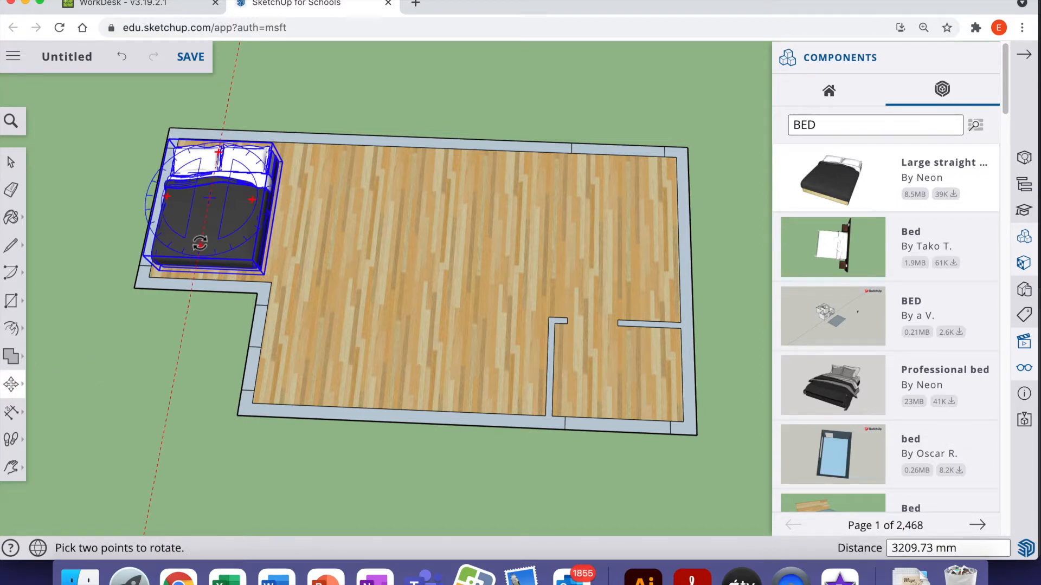
pyautogui.moveTo(200, 244); pyautogui.dragTo(251, 202)
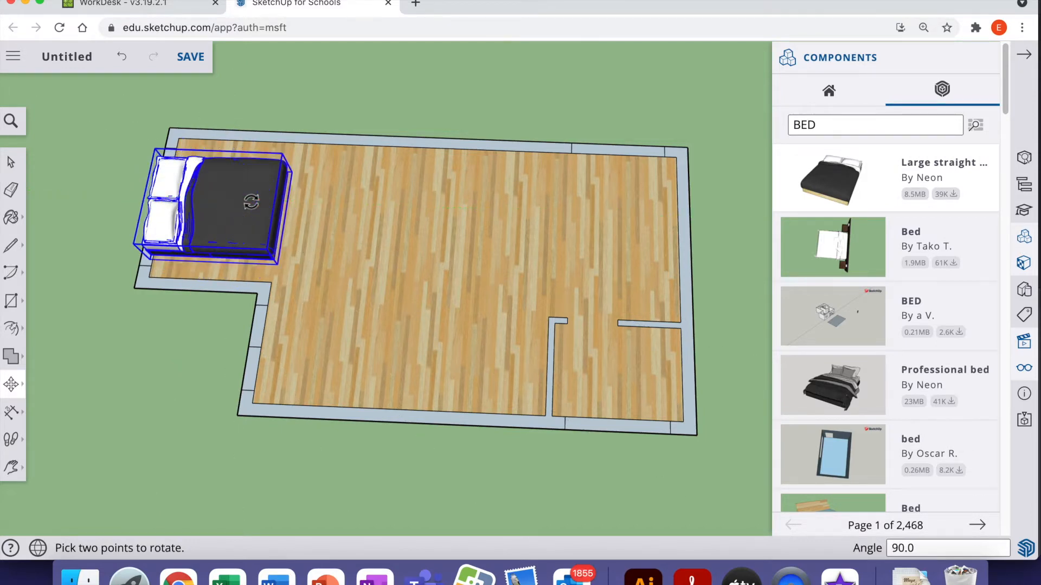
# Nudge the rotated bed slightly toward the long back wall of the narrower end
pyautogui.press('m')
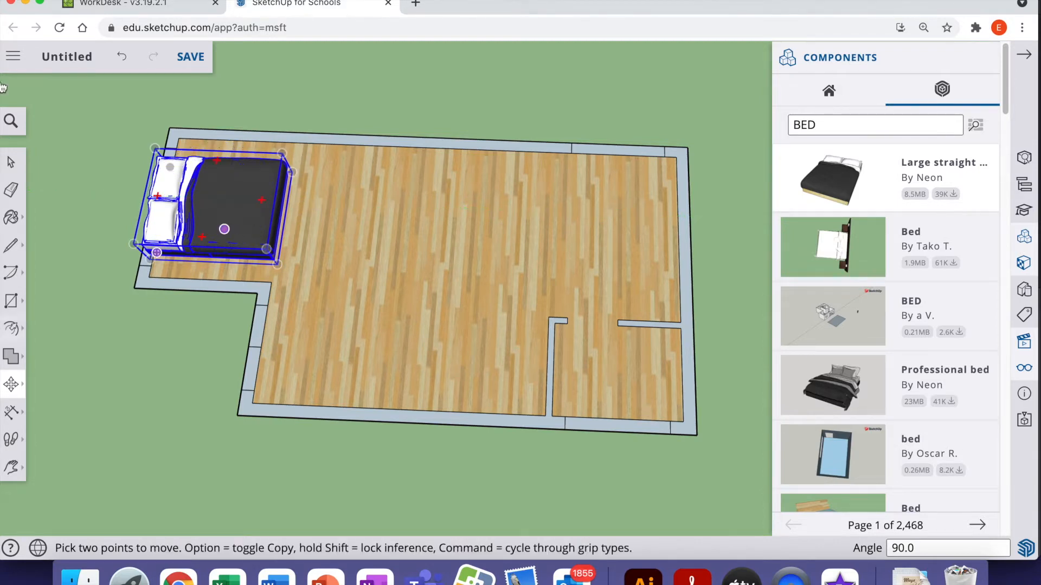
pyautogui.click(209, 198)
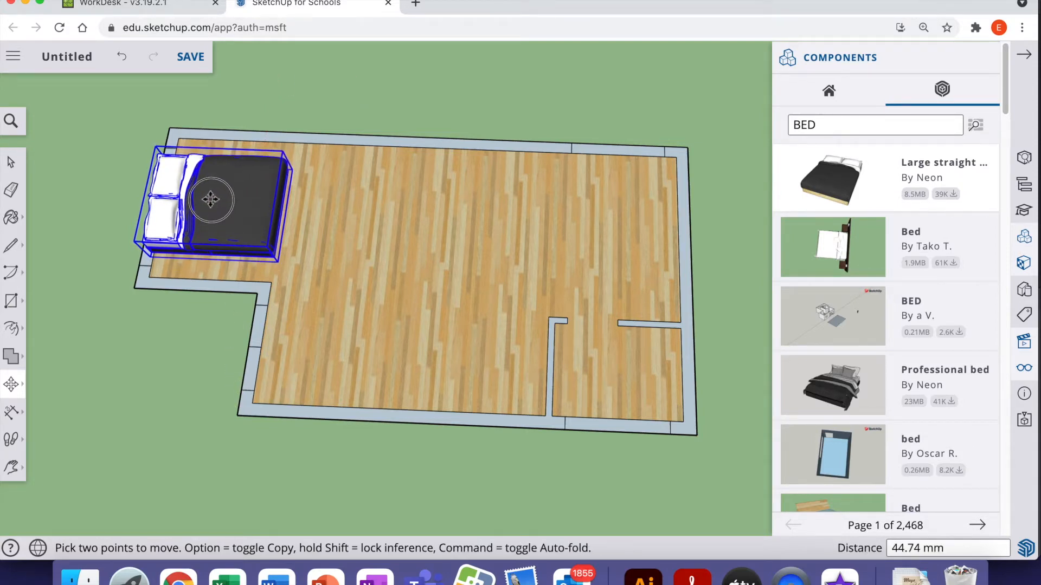
pyautogui.click(213, 204)
pyautogui.click(13, 469)
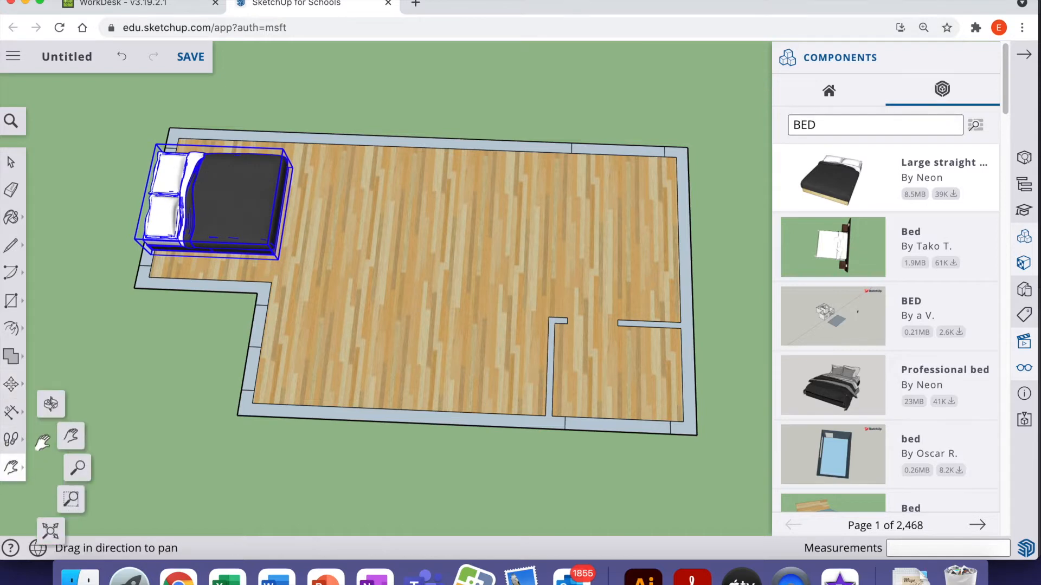
pyautogui.click(51, 400)
pyautogui.moveTo(199, 346)
pyautogui.mouseDown()
pyautogui.moveTo(219, 236)
pyautogui.moveTo(91, 179)
pyautogui.moveTo(412, 170)
pyautogui.moveTo(432, 155)
pyautogui.moveTo(430, 186)
pyautogui.moveTo(340, 309)
pyautogui.moveTo(216, 355)
pyautogui.mouseUp()
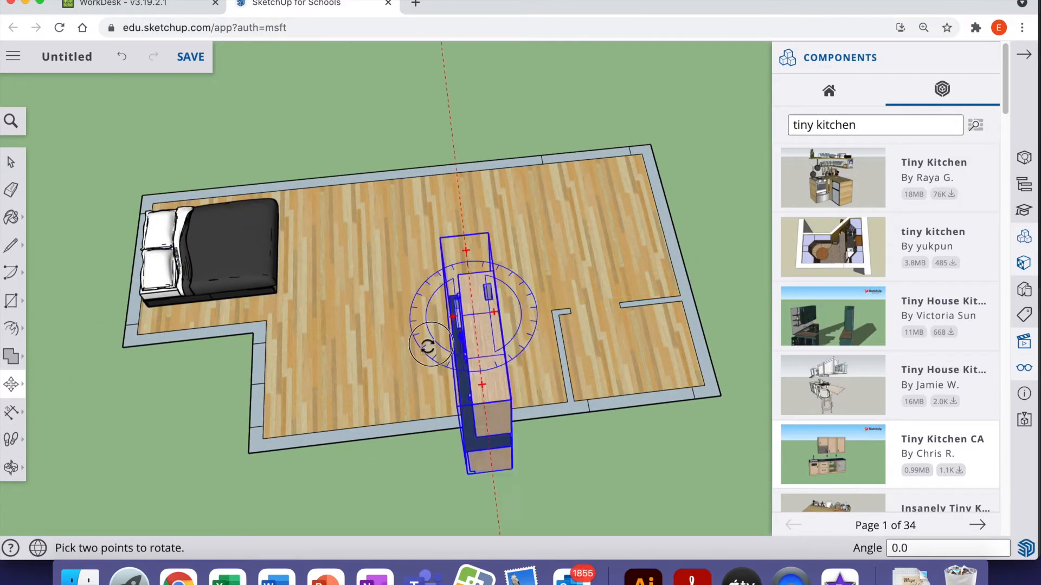
# Reposition the imported Tiny Kitchen CA model on the wooden floor
pyautogui.click(489, 322)
pyautogui.press('m')
pyautogui.click(493, 309)
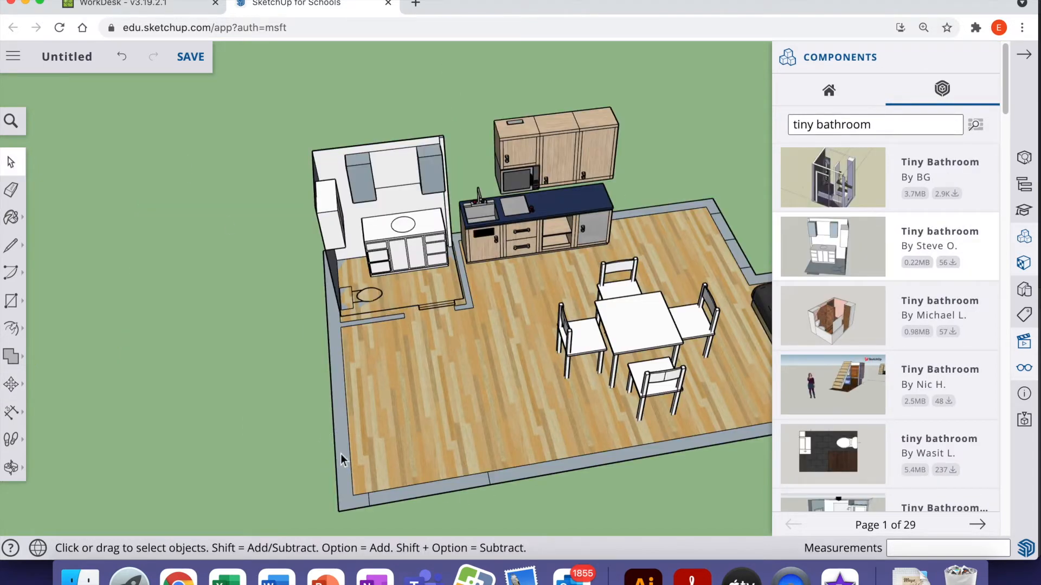
# Try to extrude the bathroom-side end wall upward to a height of 210 mm
pyautogui.click(10, 356)
pyautogui.click(60, 327)
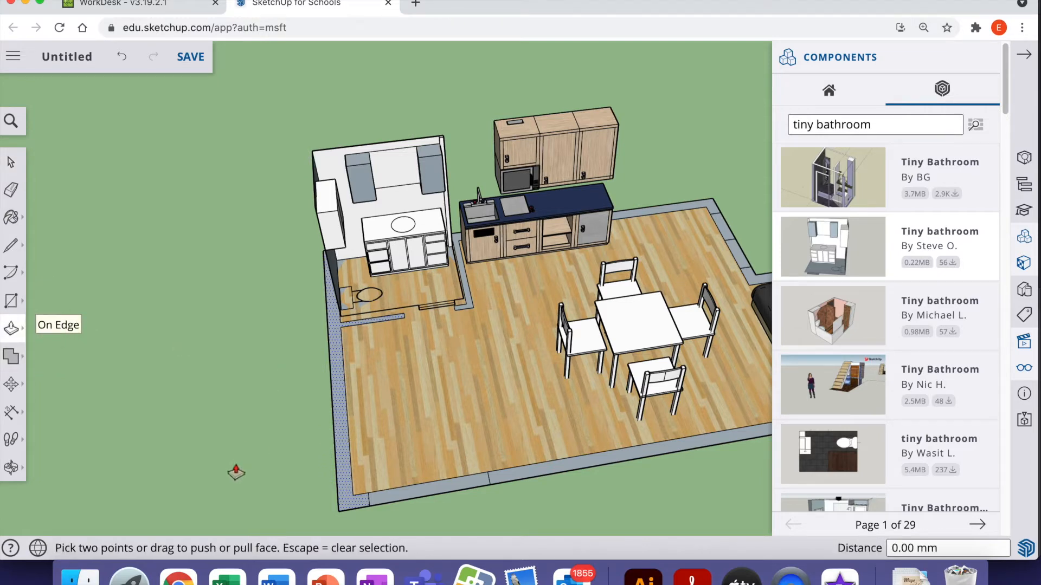
pyautogui.moveTo(342, 493); pyautogui.dragTo(347, 439)
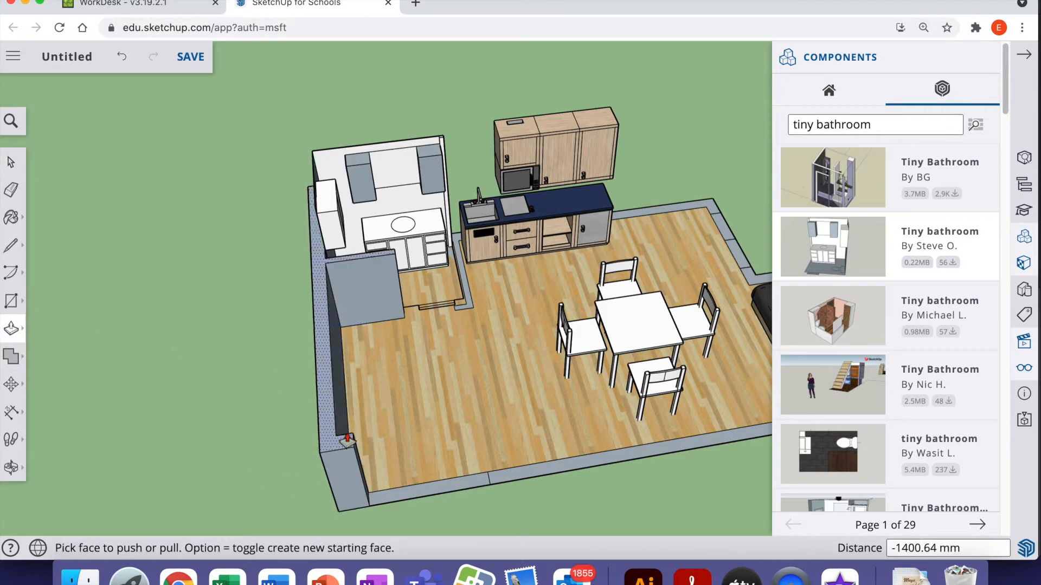
pyautogui.write('210')
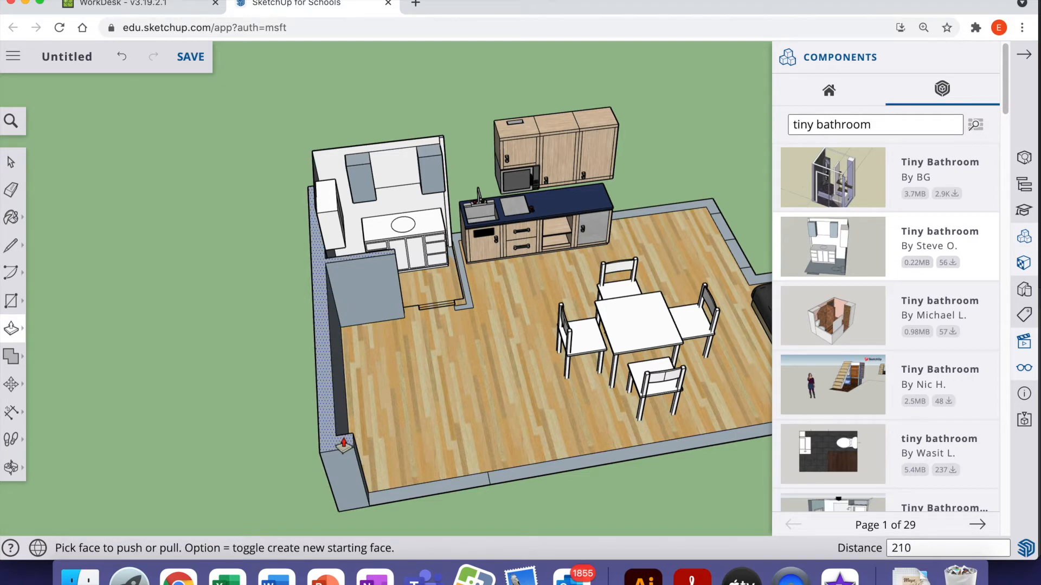
pyautogui.press('Return')
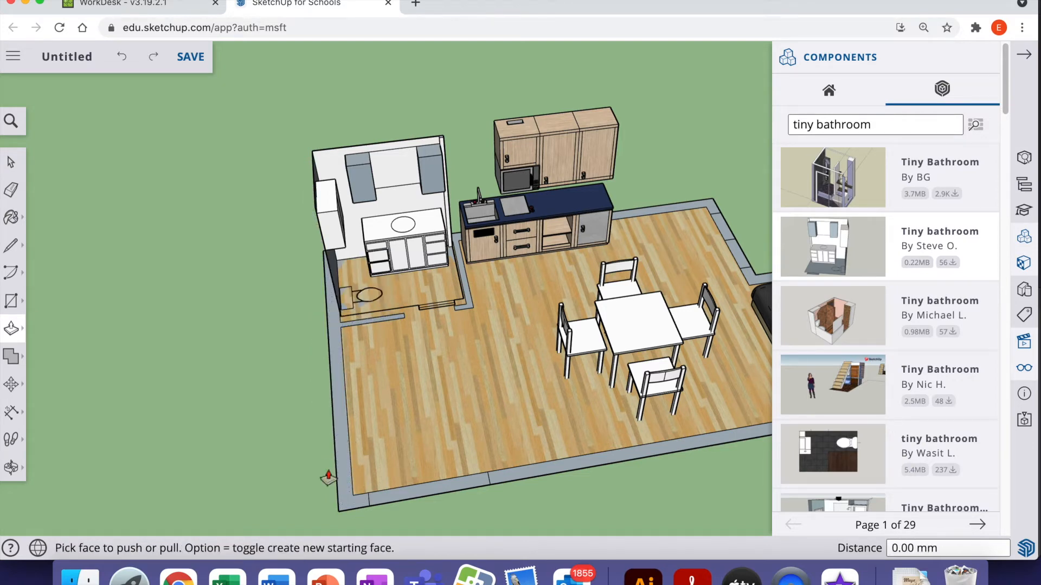
# Extrude the end wall beside the bathroom, together with its partition stub, upward by 2100 mm
pyautogui.click(347, 404)
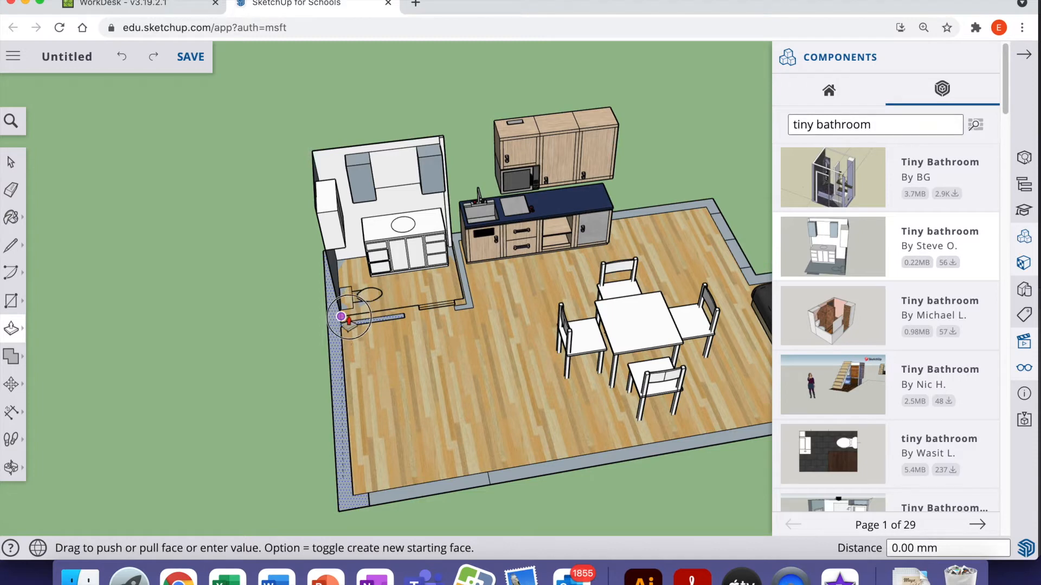
pyautogui.click(316, 353)
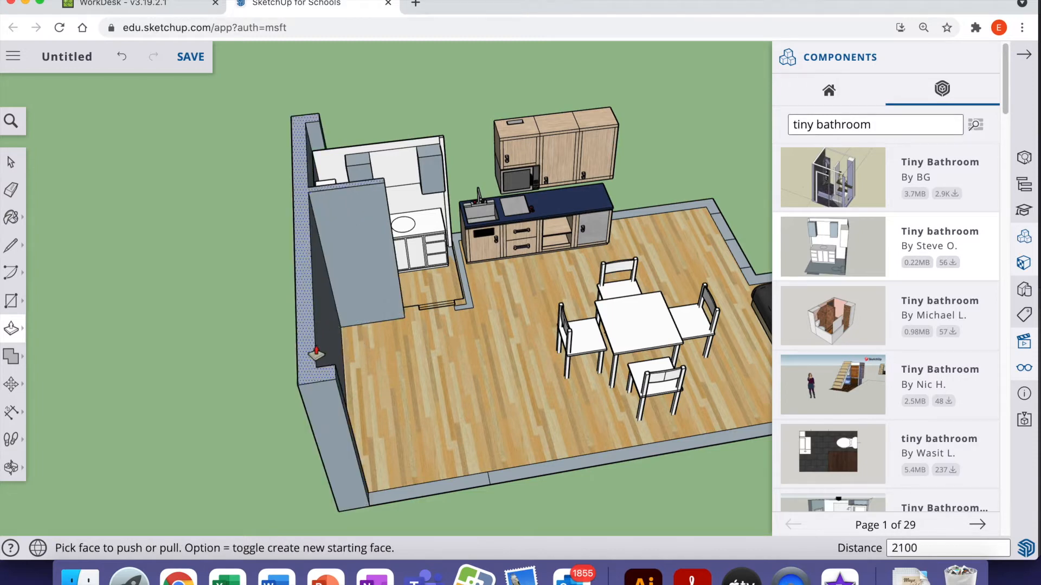
pyautogui.write('2100')
pyautogui.press('Return')
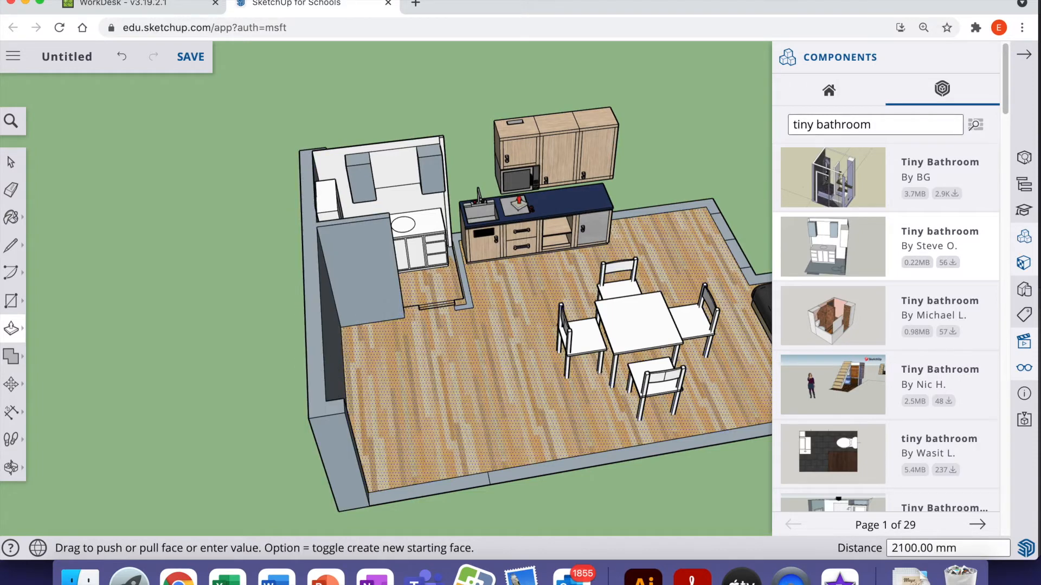
# Extrude the wall behind the kitchen, including the attached bathroom partition, upward by 2100 mm
pyautogui.click(678, 212)
pyautogui.write('21')
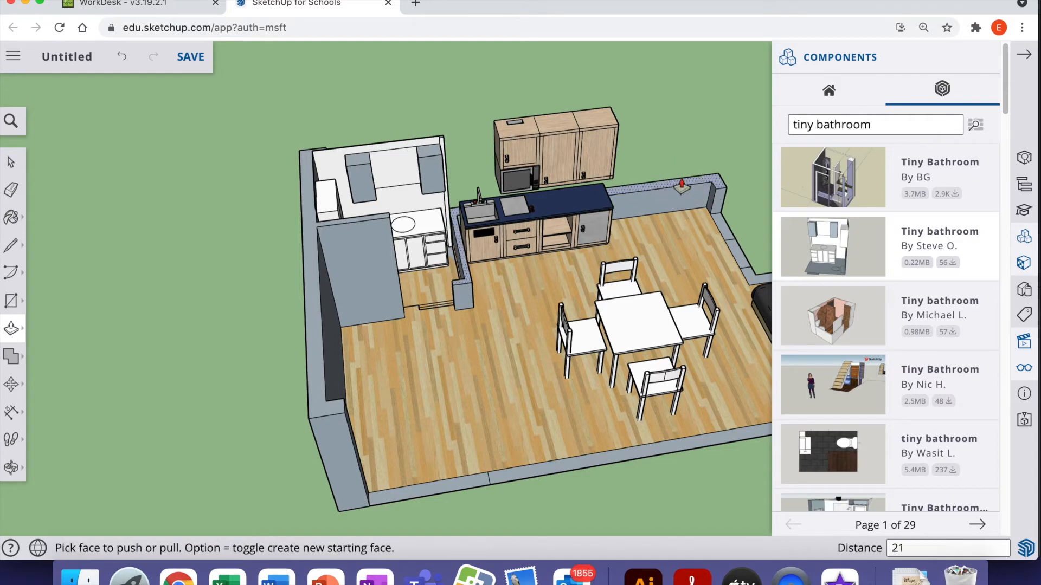
pyautogui.write('00')
pyautogui.press('Return')
# Extrude the short window segment of the long front wall upward by 500 mm as a sill
pyautogui.moveTo(681, 184); pyautogui.dragTo(296, 434, button='middle')
pyautogui.click(296, 434)
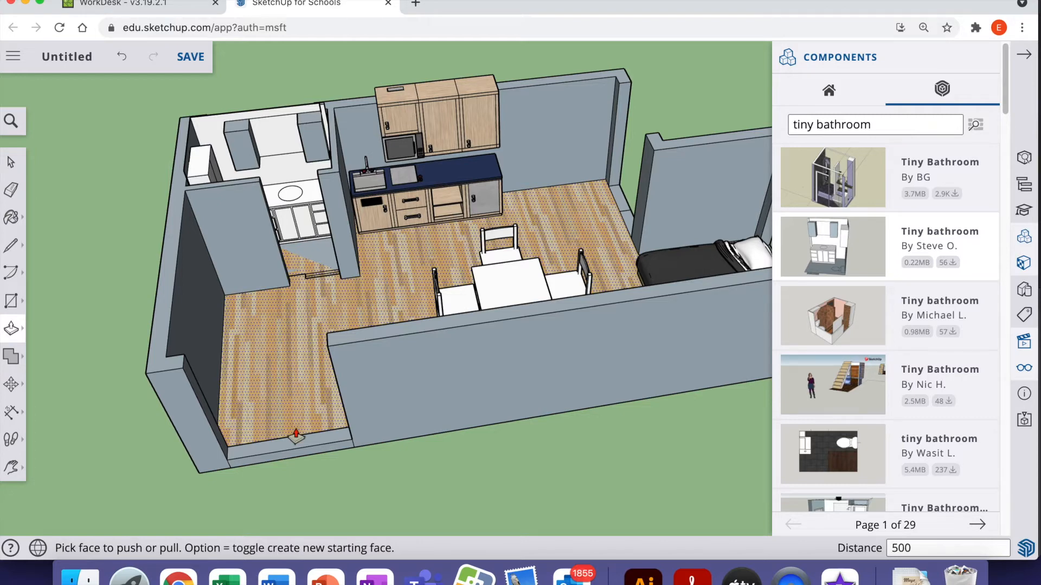
pyautogui.write('500')
pyautogui.press('Return')
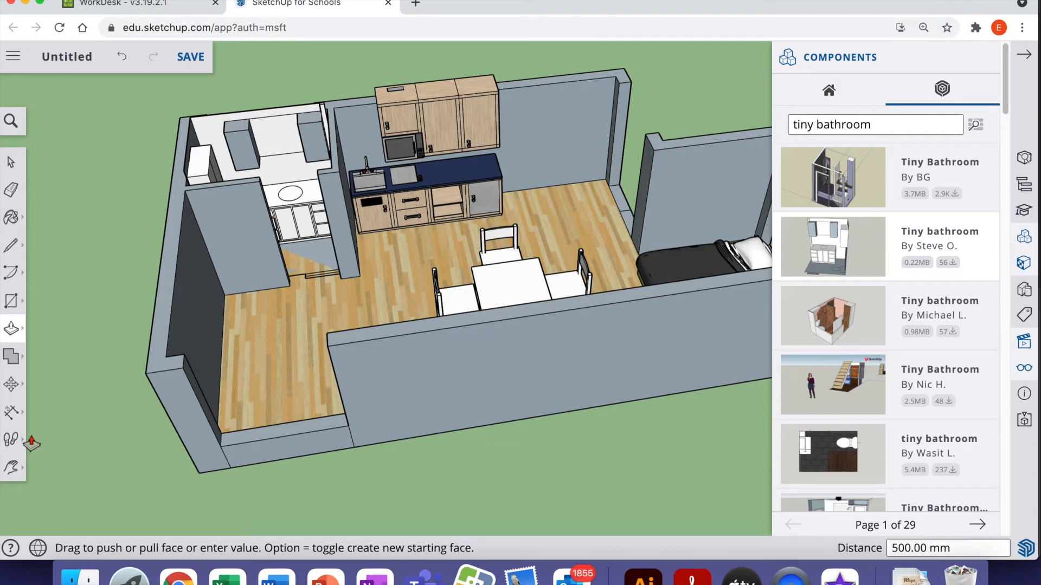
# Erase the vertical seam edges beneath the window opening on the outer face of the front wall
pyautogui.click(10, 468)
pyautogui.moveTo(135, 434); pyautogui.dragTo(172, 418)
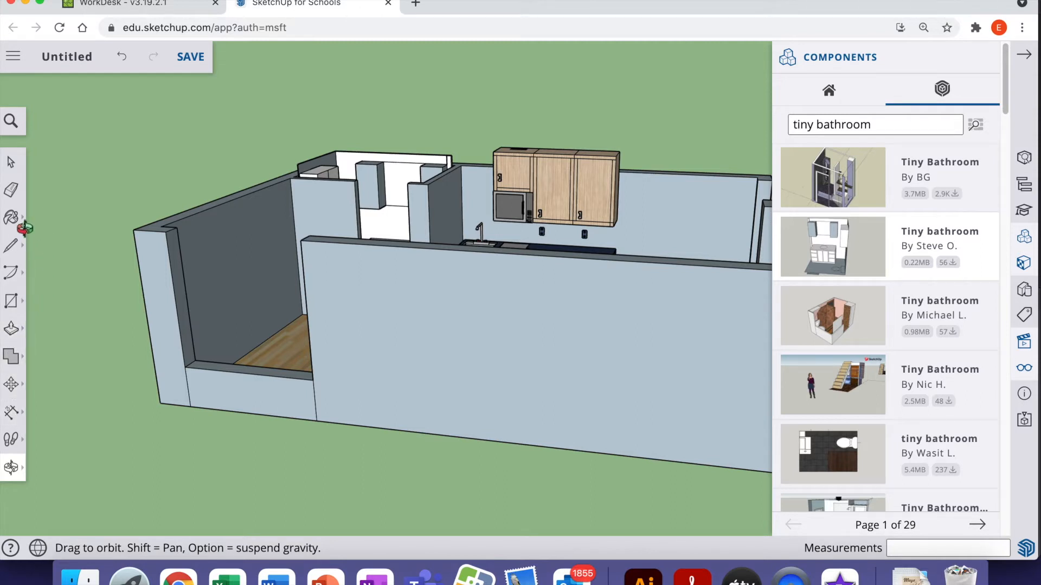
pyautogui.click(11, 190)
pyautogui.moveTo(254, 390)
pyautogui.mouseDown()
pyautogui.moveTo(327, 390)
pyautogui.moveTo(317, 398)
pyautogui.mouseUp()
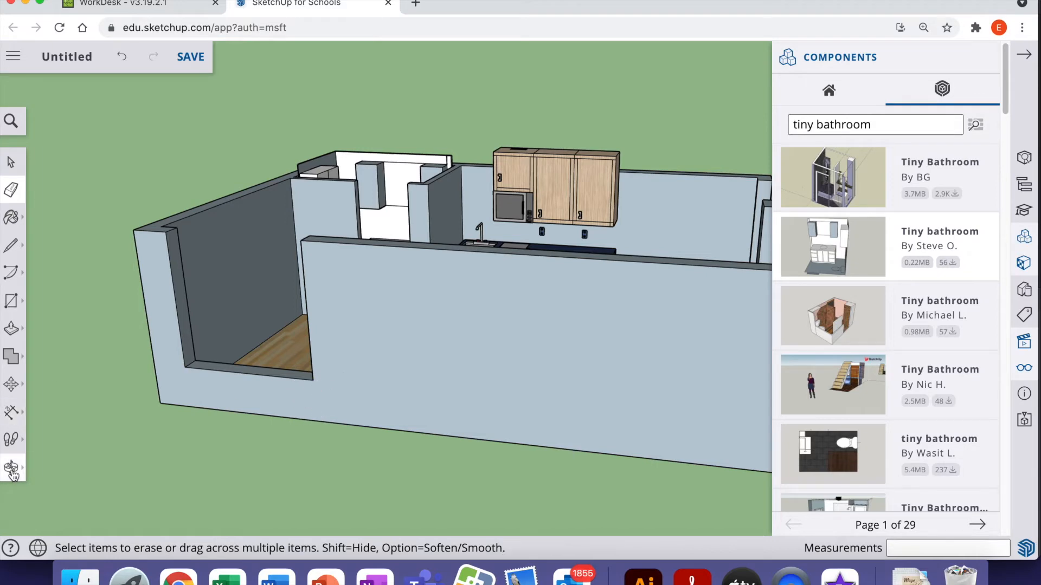
# Erase the vertical seam edges beneath the window opening on the inner face of the front wall
pyautogui.click(11, 467)
pyautogui.moveTo(359, 280); pyautogui.dragTo(226, 300)
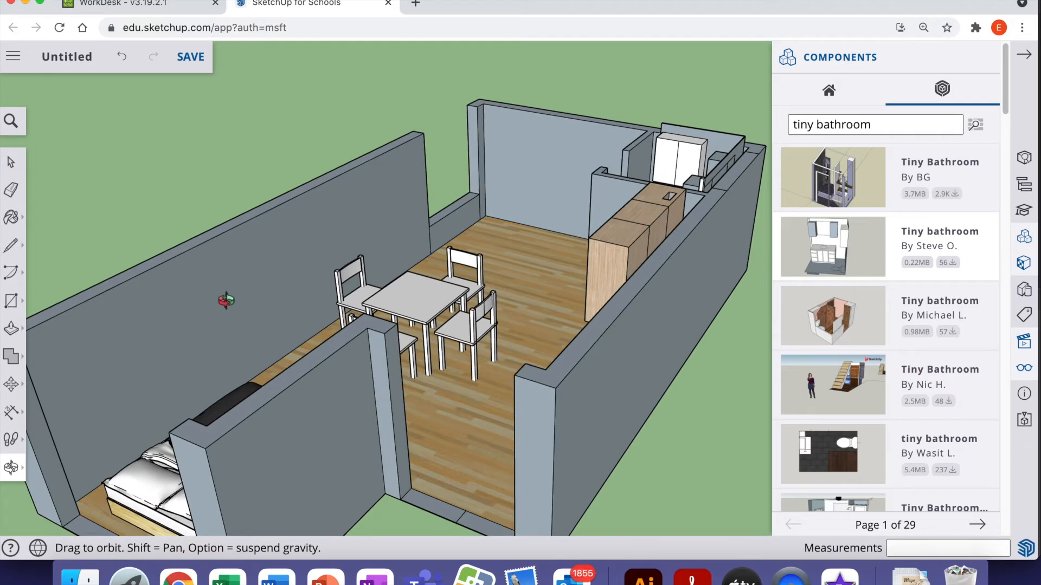
pyautogui.click(10, 190)
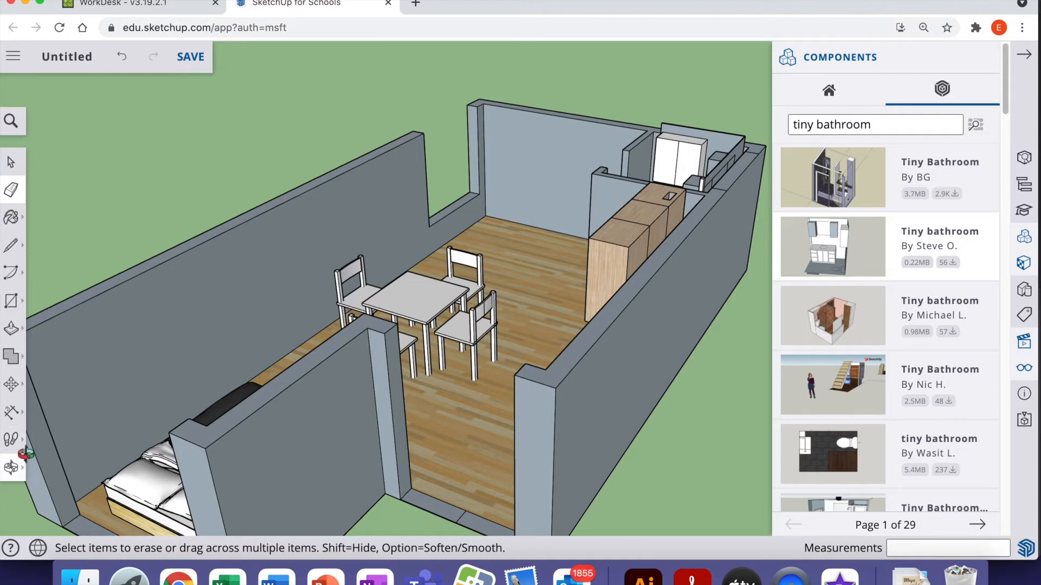
# Draw a 500 × 200 mm rectangle at the top of the window opening's side face, next to the house corner
pyautogui.click(11, 467)
pyautogui.moveTo(349, 335); pyautogui.dragTo(325, 297)
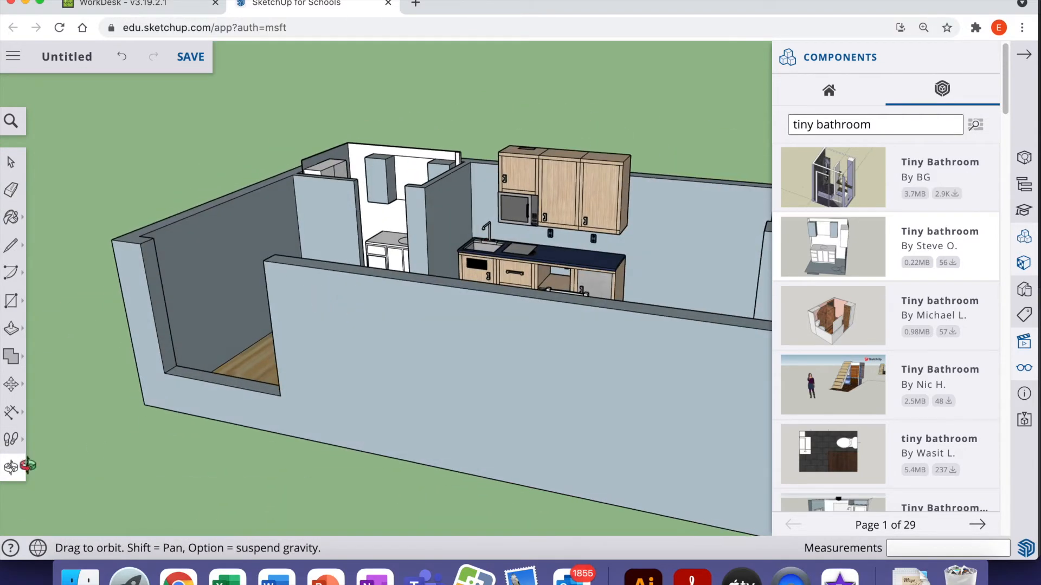
pyautogui.click(23, 469)
pyautogui.click(76, 468)
pyautogui.moveTo(128, 236); pyautogui.dragTo(22, 157)
pyautogui.click(23, 468)
pyautogui.click(71, 438)
pyautogui.moveTo(163, 353); pyautogui.dragTo(259, 338)
pyautogui.click(22, 469)
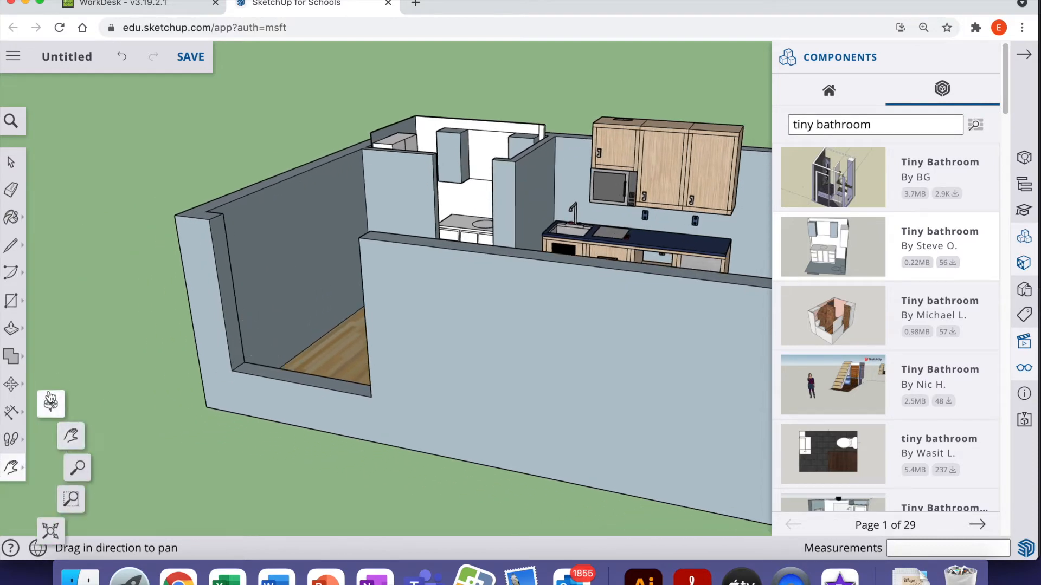
pyautogui.click(72, 435)
pyautogui.moveTo(160, 387)
pyautogui.mouseDown()
pyautogui.moveTo(142, 369)
pyautogui.moveTo(141, 382)
pyautogui.mouseUp()
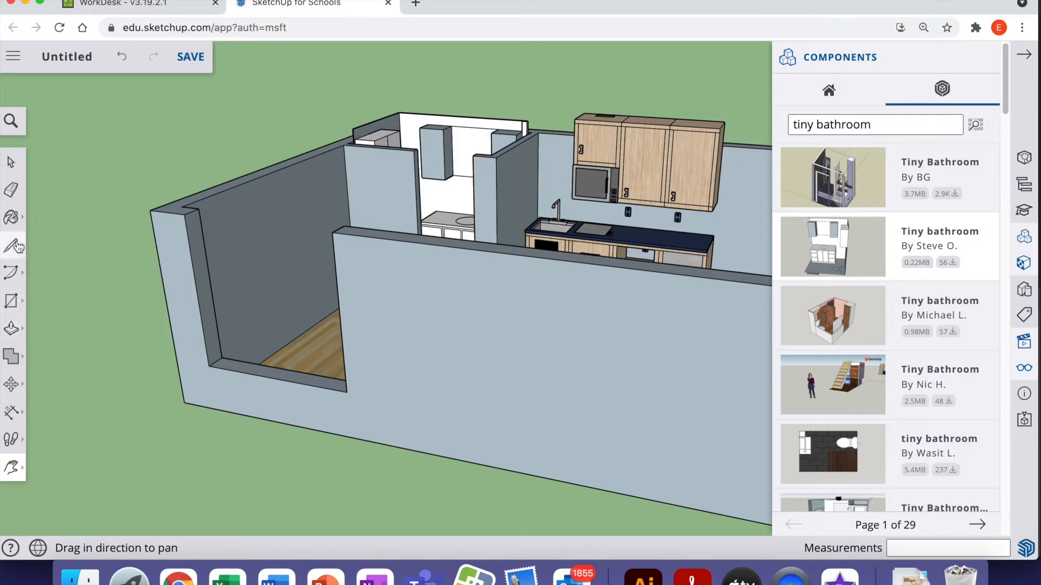
pyautogui.click(11, 301)
pyautogui.click(184, 215)
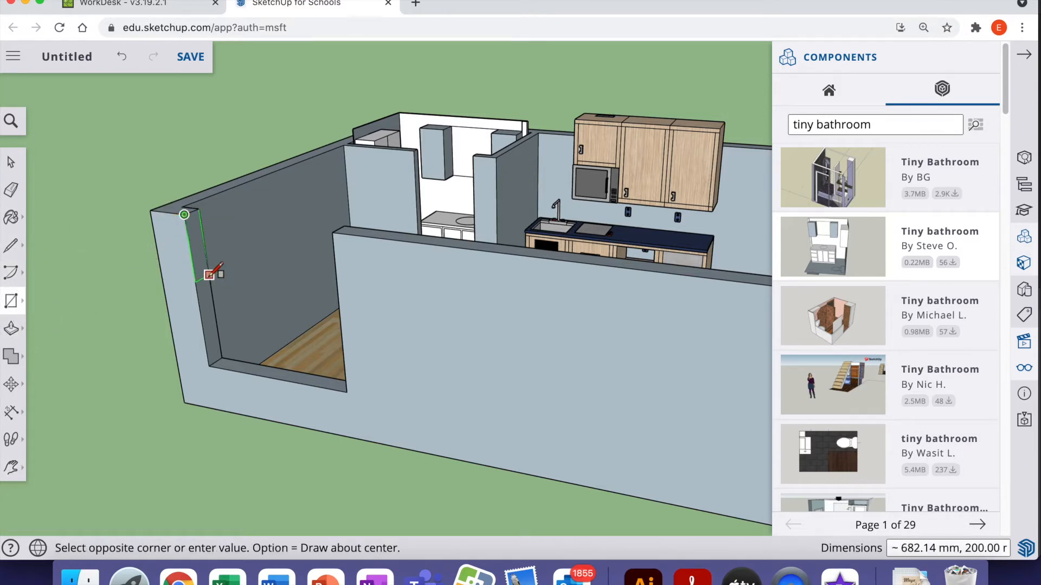
pyautogui.write('500')
pyautogui.press('Return')
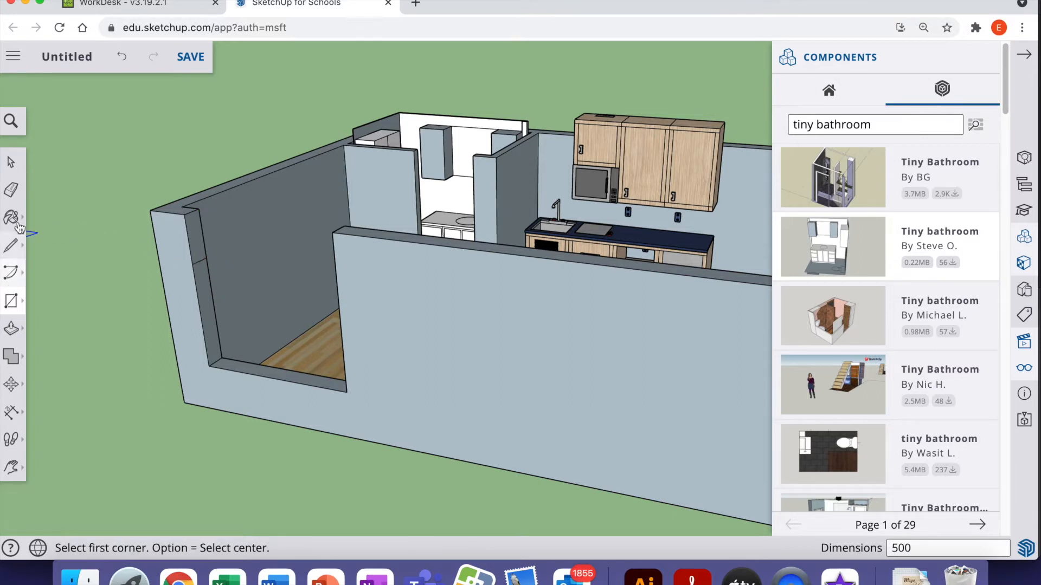
# Extrude the rectangle 1600 mm across the opening to the opposite wall section, closing the wall above the window
pyautogui.click(11, 328)
pyautogui.click(198, 244)
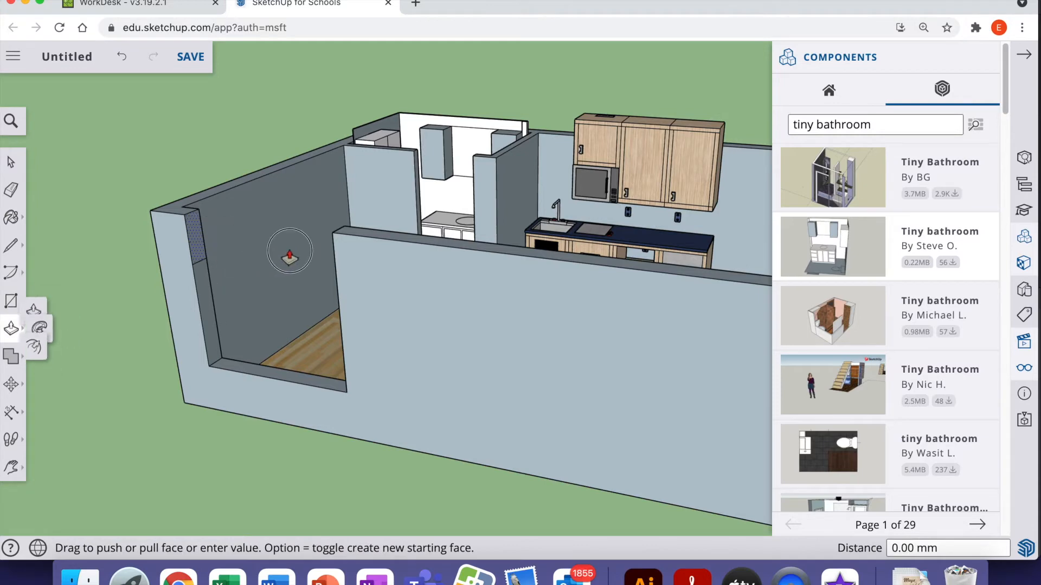
pyautogui.click(345, 262)
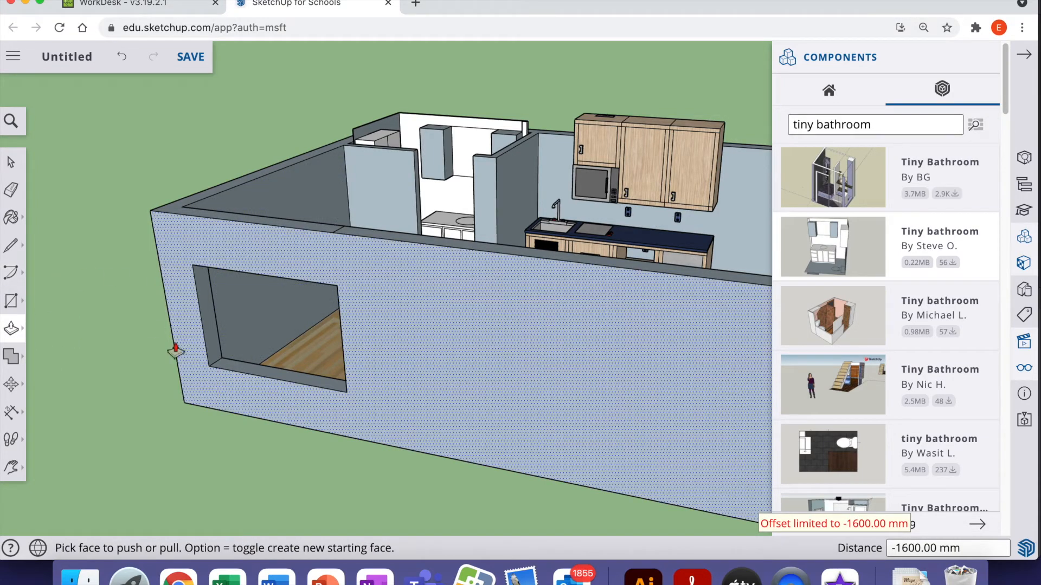
# Draw a 1600 × 1100 mm rectangle corner to corner over the window opening on the outer wall face
pyautogui.click(11, 467)
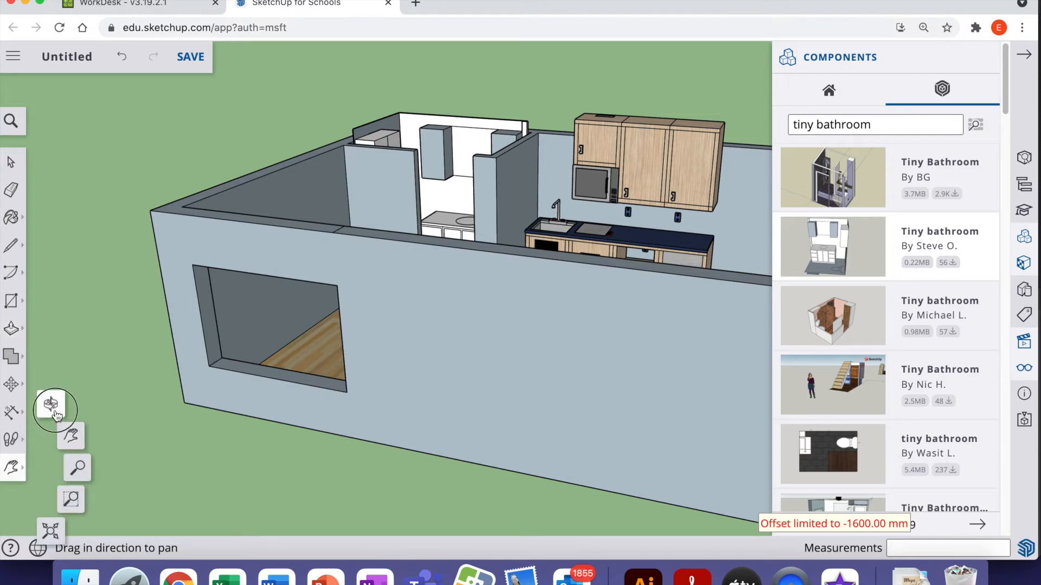
pyautogui.click(52, 406)
pyautogui.moveTo(167, 406); pyautogui.dragTo(231, 364)
pyautogui.click(10, 303)
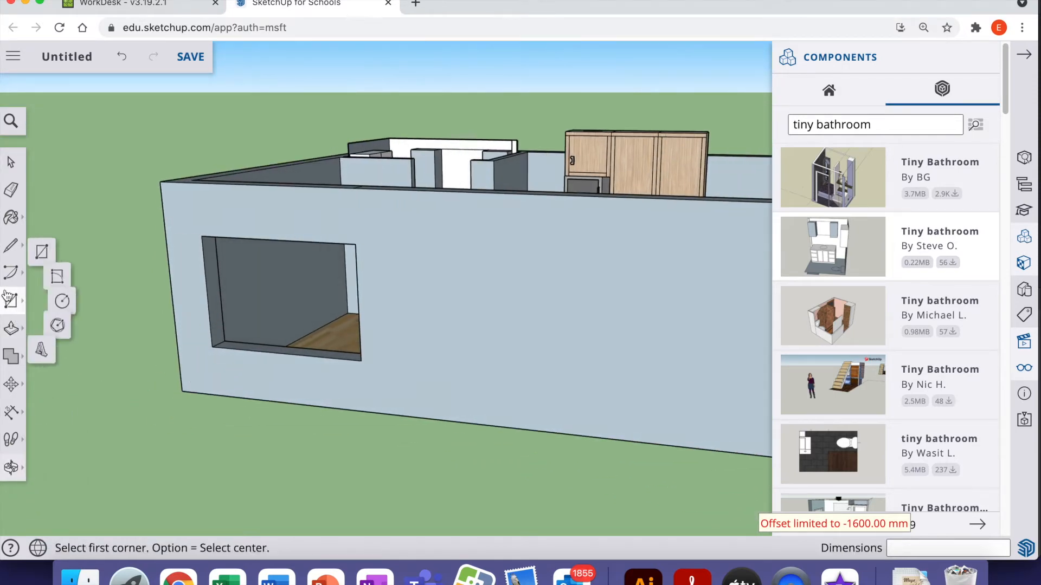
pyautogui.click(202, 236)
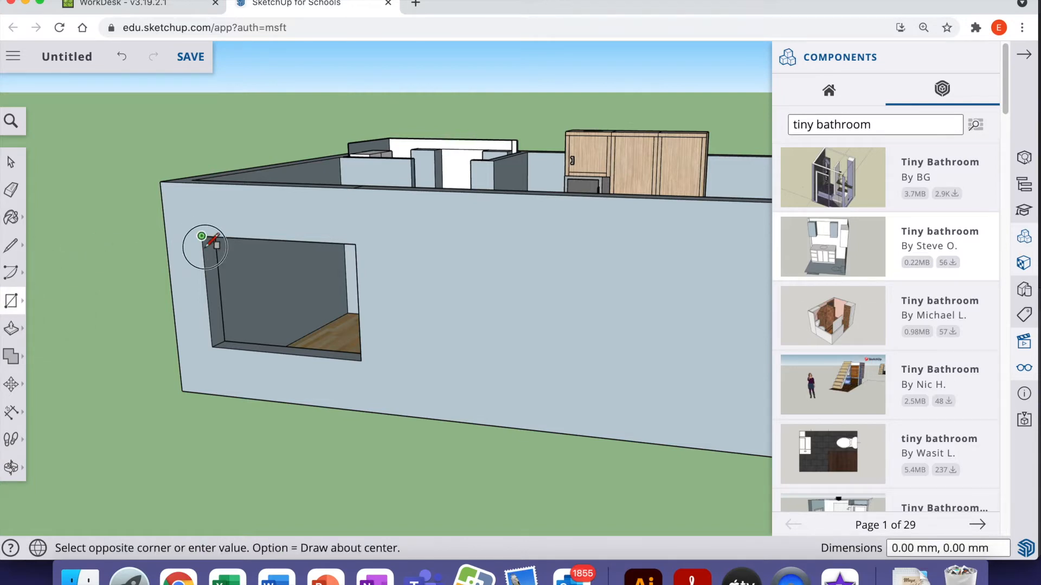
pyautogui.click(362, 360)
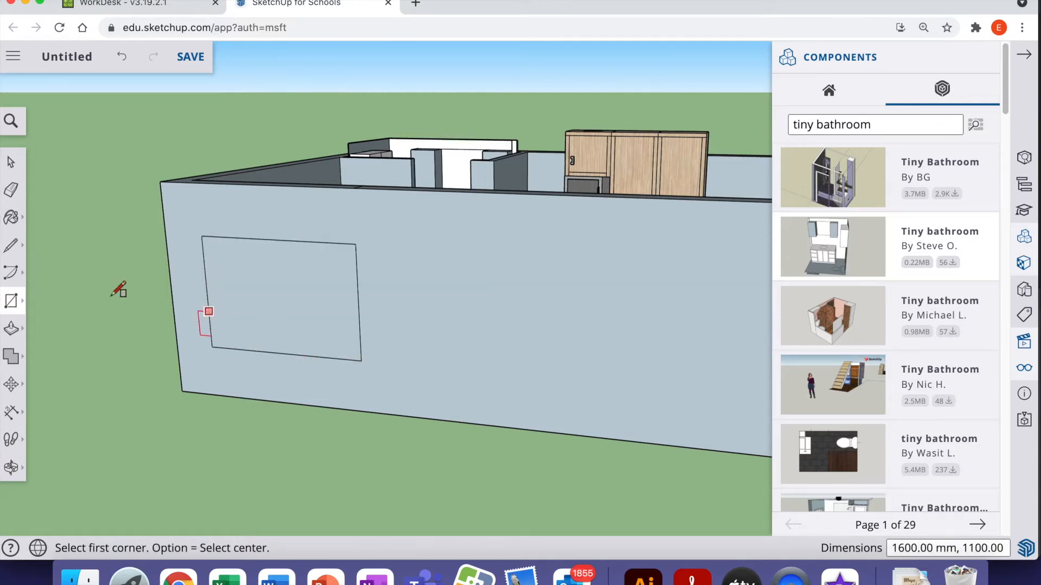
# Push the window rectangle 100 mm into the wall
pyautogui.click(11, 329)
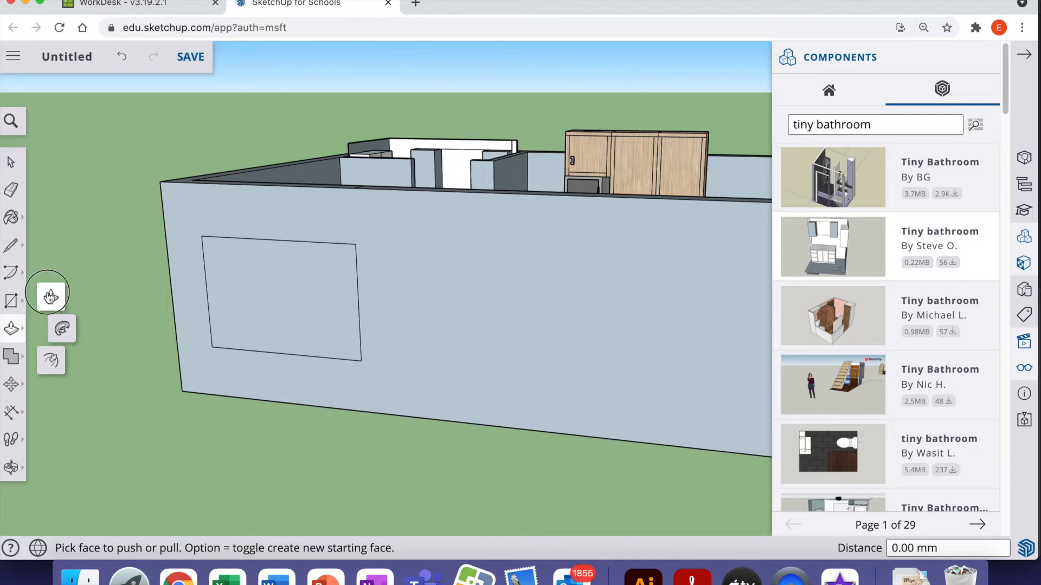
pyautogui.moveTo(235, 318); pyautogui.dragTo(241, 319)
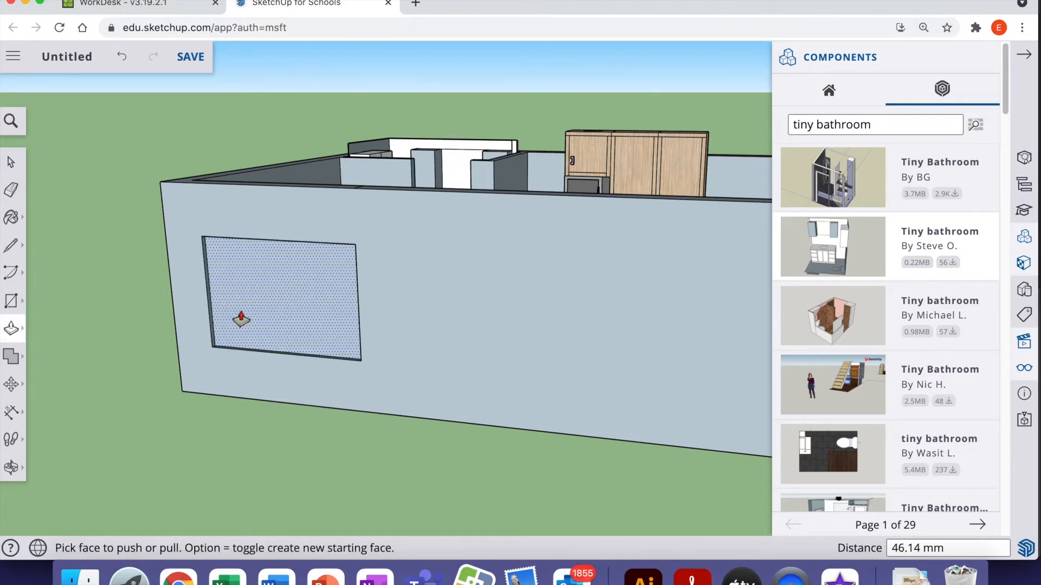
pyautogui.write('100')
pyautogui.press('Return')
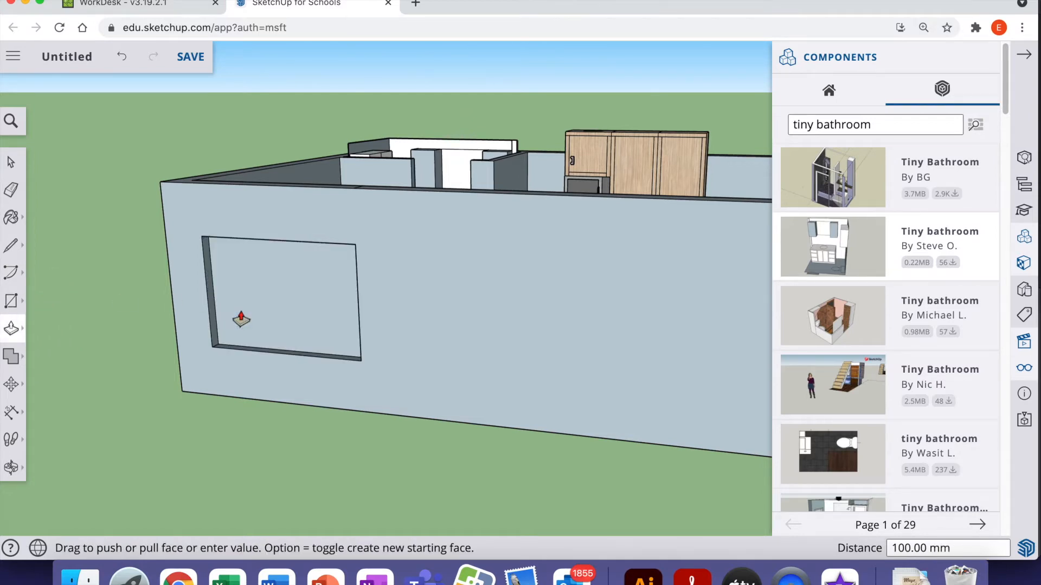
# Paint the recessed window pane with Translucent Glass Blue from the Glass and Mirrors materials
pyautogui.click(1021, 265)
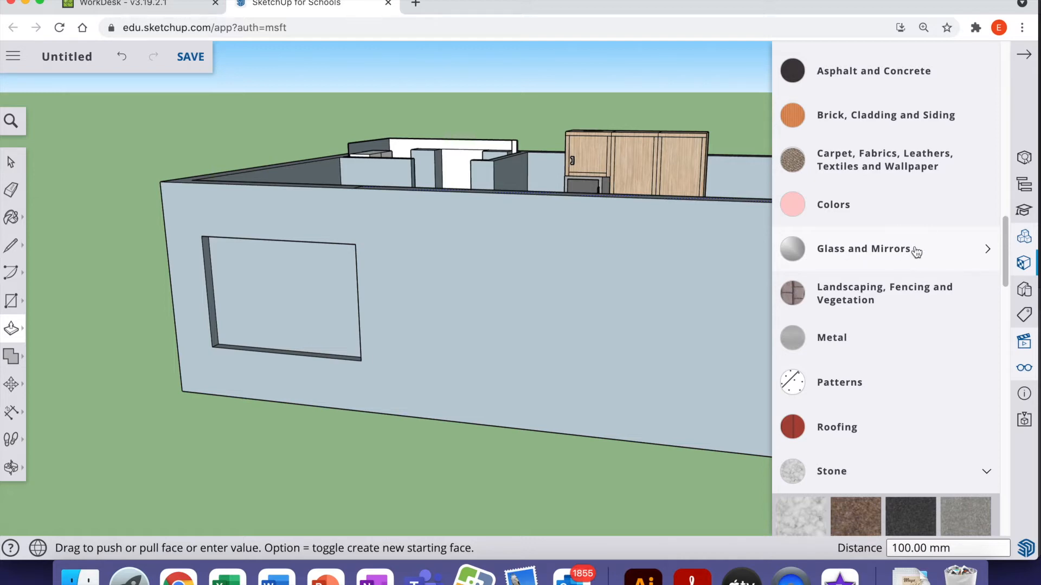
pyautogui.click(985, 252)
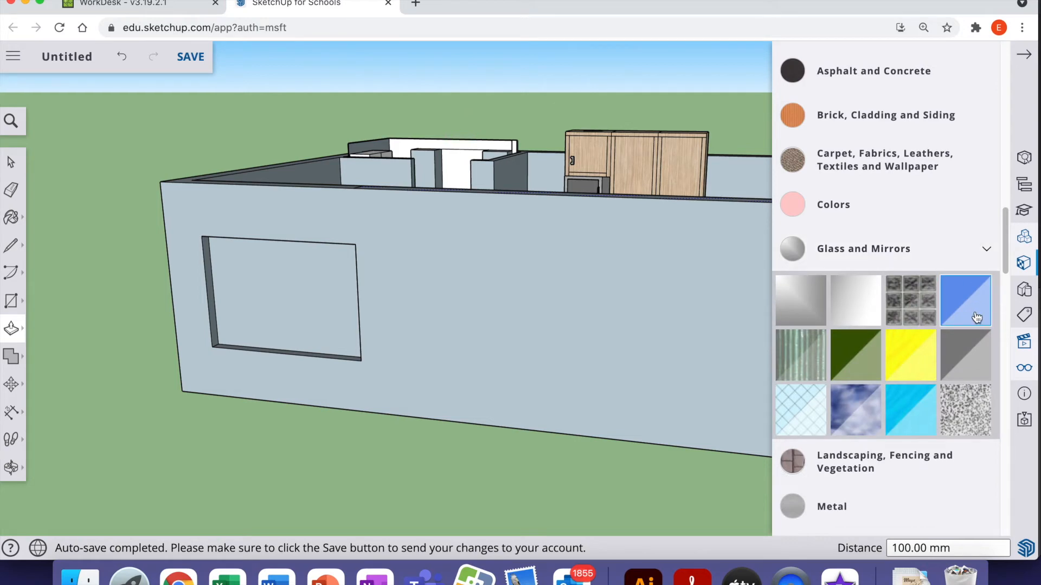
pyautogui.click(973, 321)
pyautogui.click(307, 319)
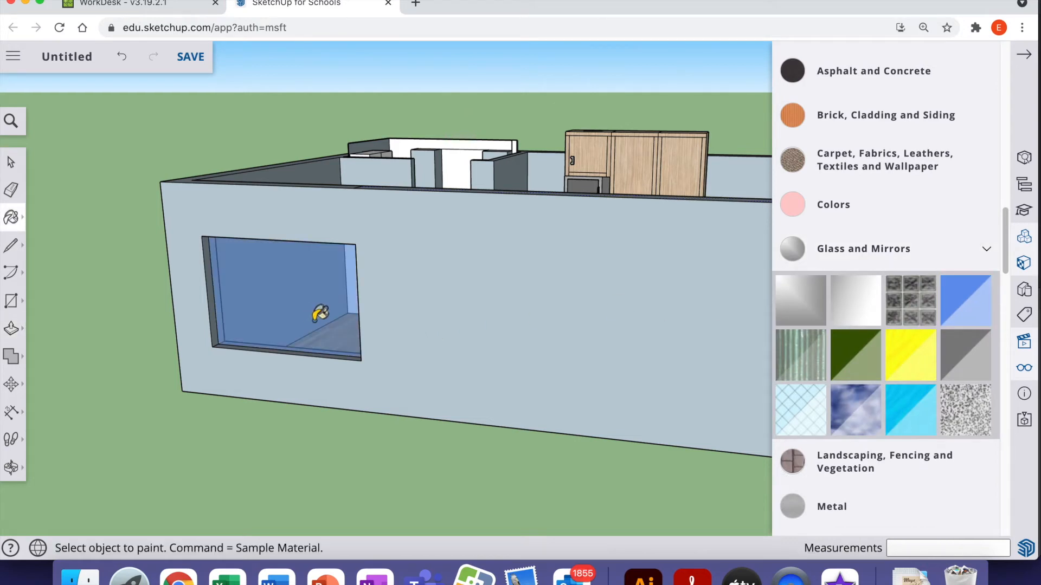
# Place horizontal guides on the long outer wall, 500 mm above its bottom edge and 500 mm below its top edge
pyautogui.click(11, 468)
pyautogui.click(50, 406)
pyautogui.moveTo(430, 198); pyautogui.dragTo(163, 298)
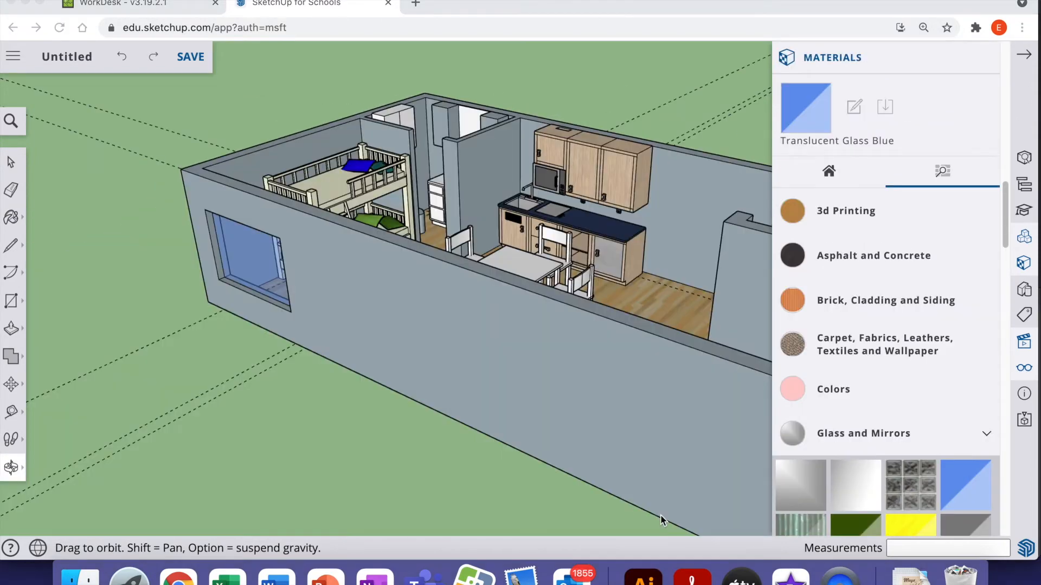
pyautogui.click(10, 411)
pyautogui.click(50, 336)
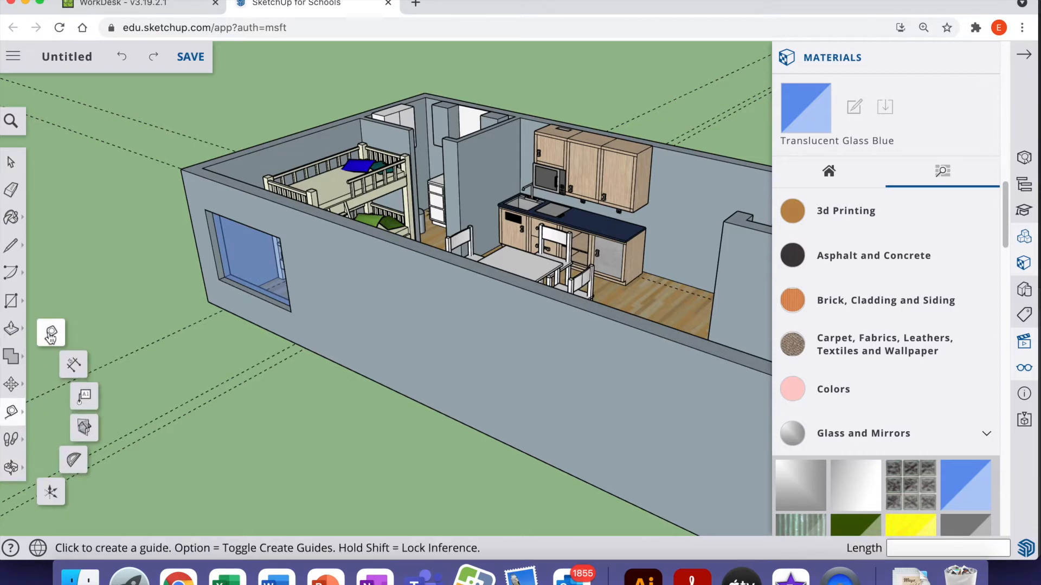
pyautogui.click(442, 413)
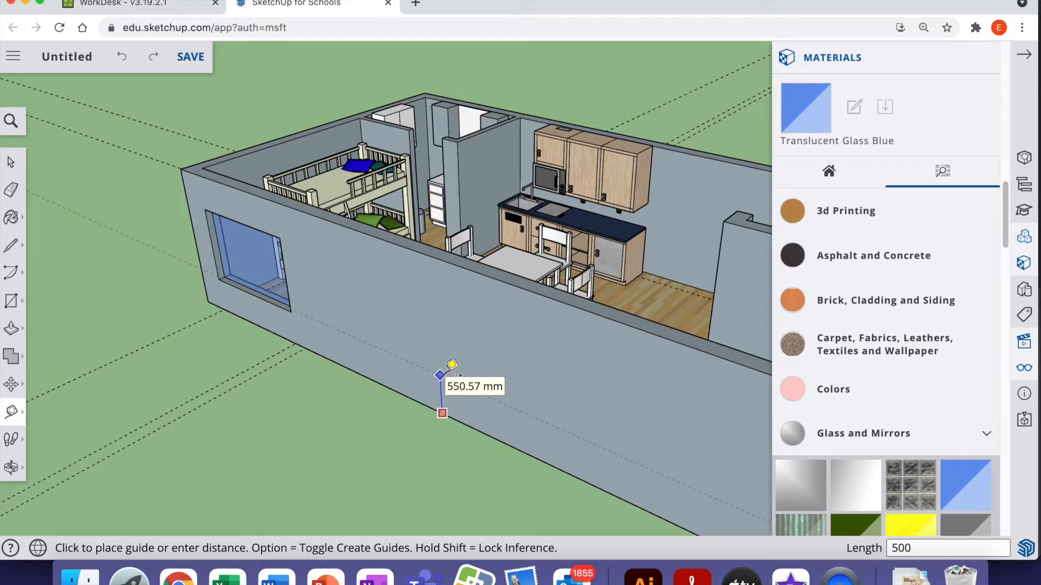
pyautogui.press('Return')
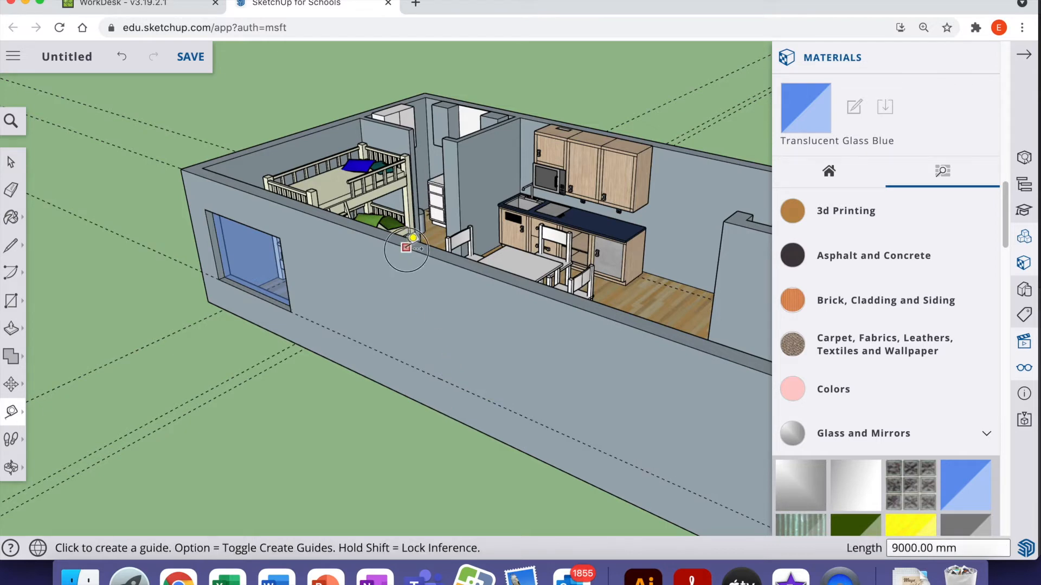
pyautogui.click(407, 247)
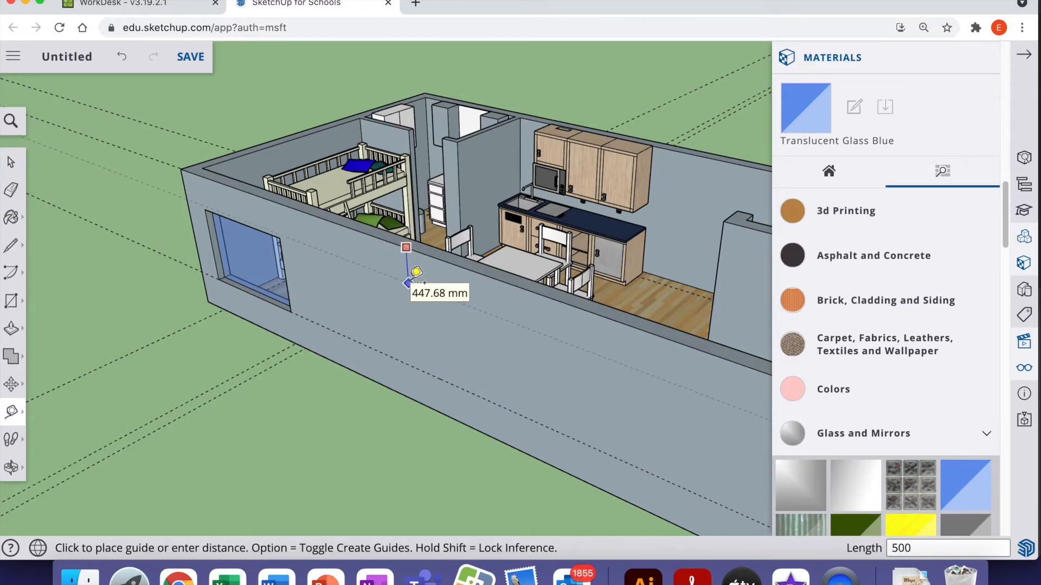
pyautogui.press('Return')
# Place a vertical guide 1000 mm from the glazed window's near edge and another 1500 mm further along the wall
pyautogui.click(286, 277)
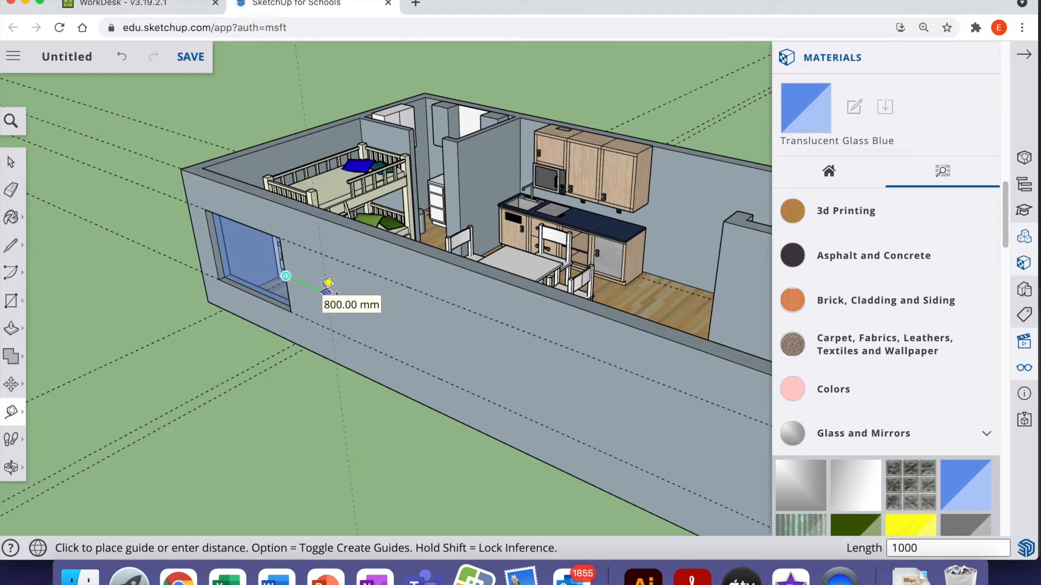
pyautogui.write('1000')
pyautogui.press('Return')
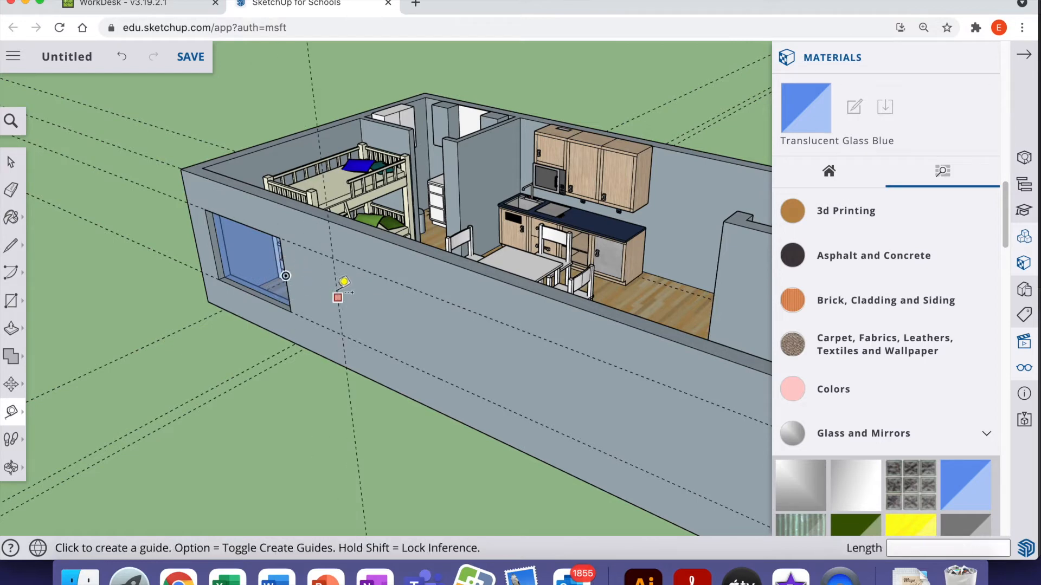
pyautogui.click(336, 283)
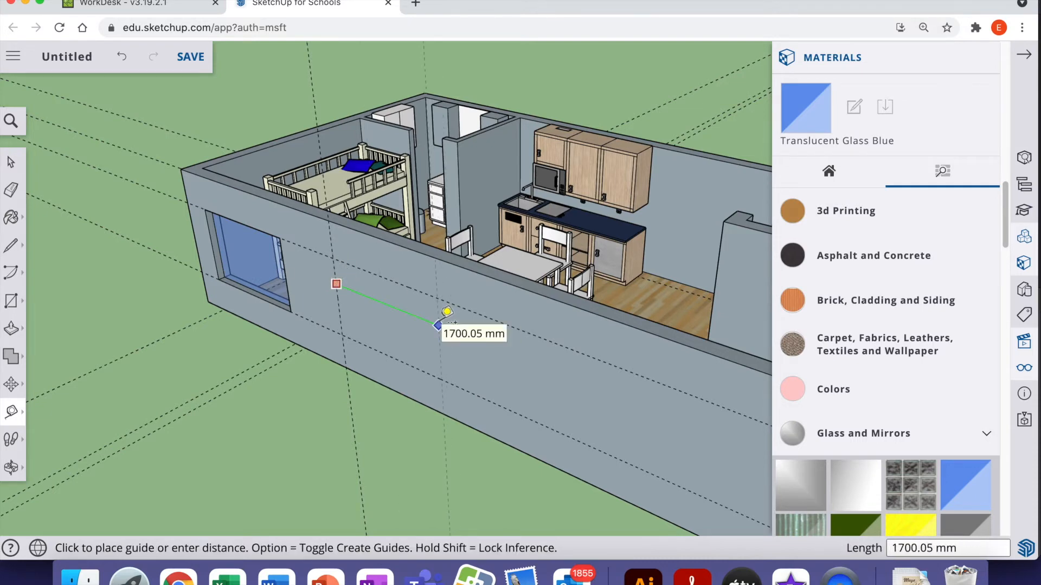
pyautogui.press('Return')
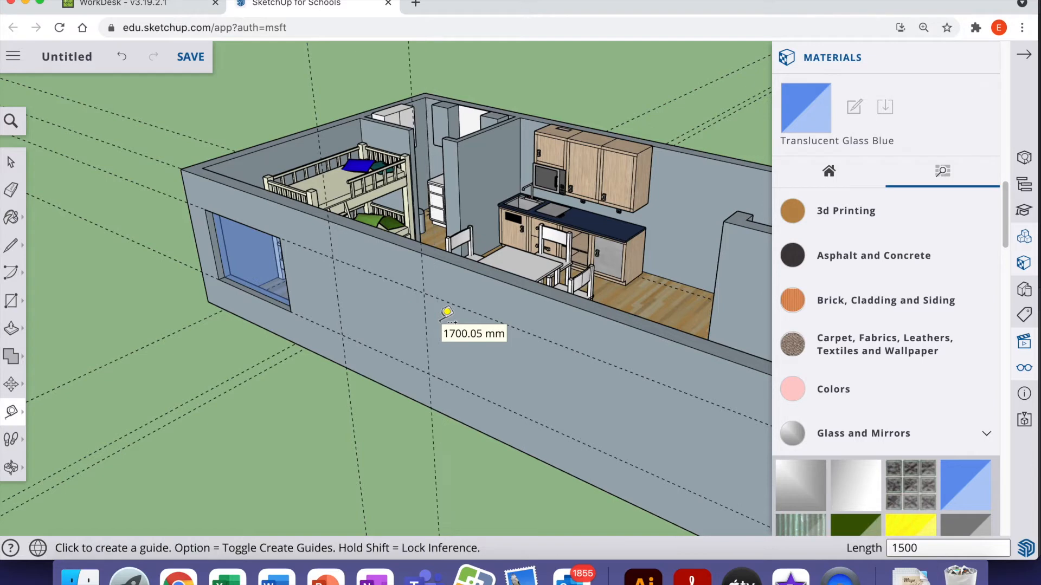
# Draw a 1500 × 1100 mm rectangle between the guide intersections on the long outer wall
pyautogui.click(13, 300)
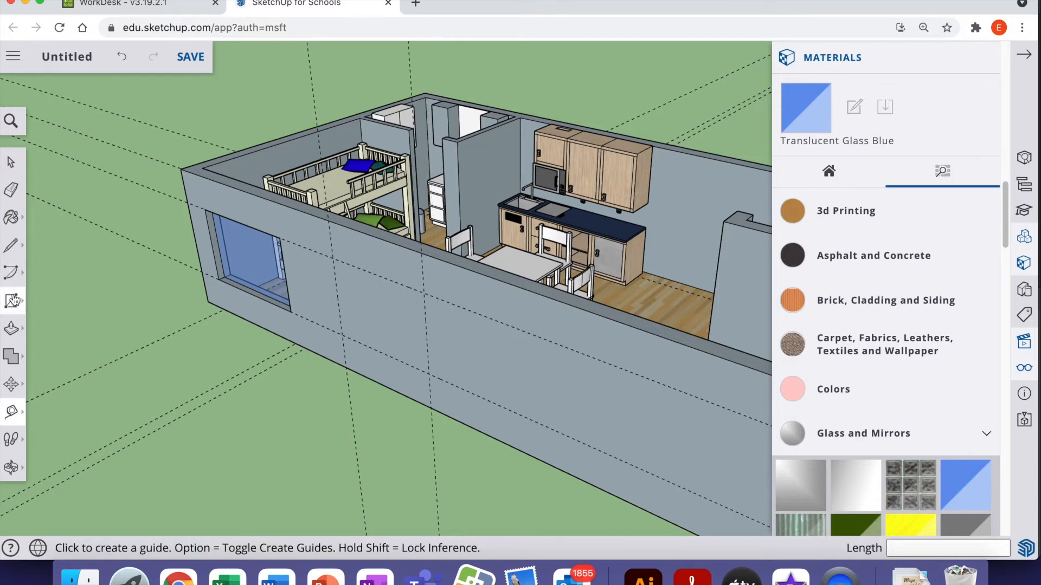
pyautogui.click(47, 248)
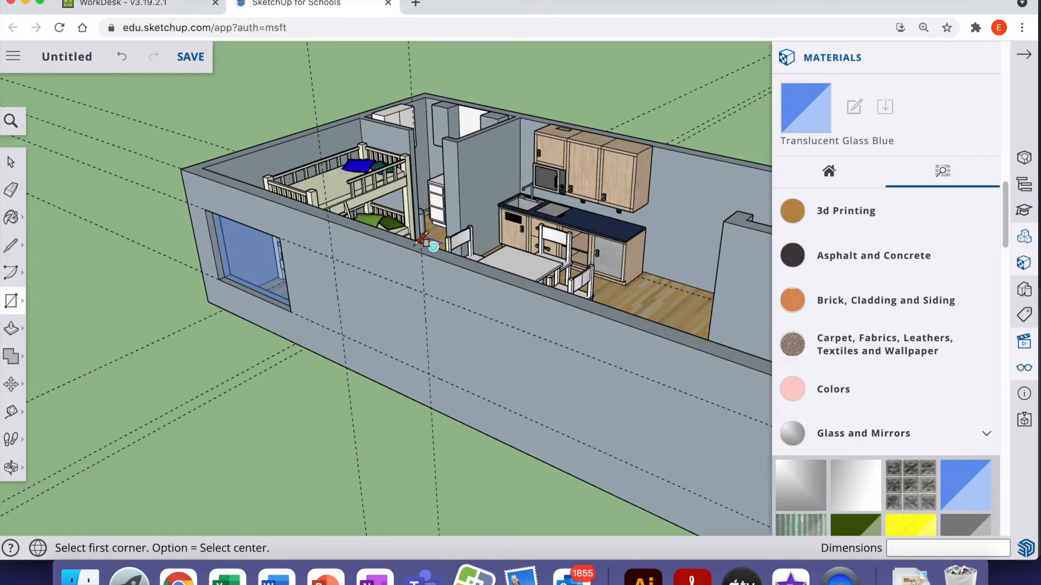
pyautogui.click(333, 259)
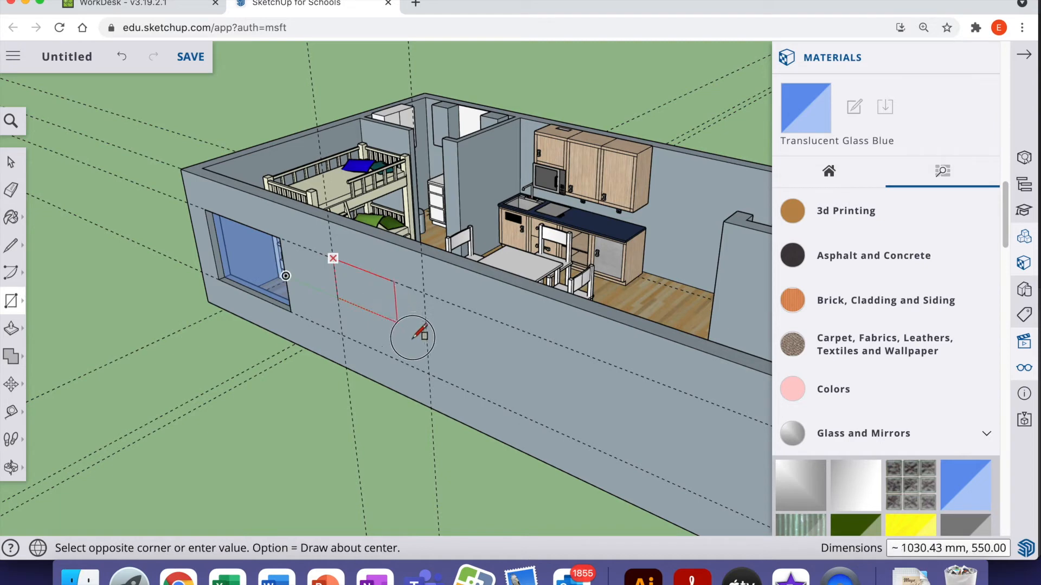
pyautogui.click(429, 366)
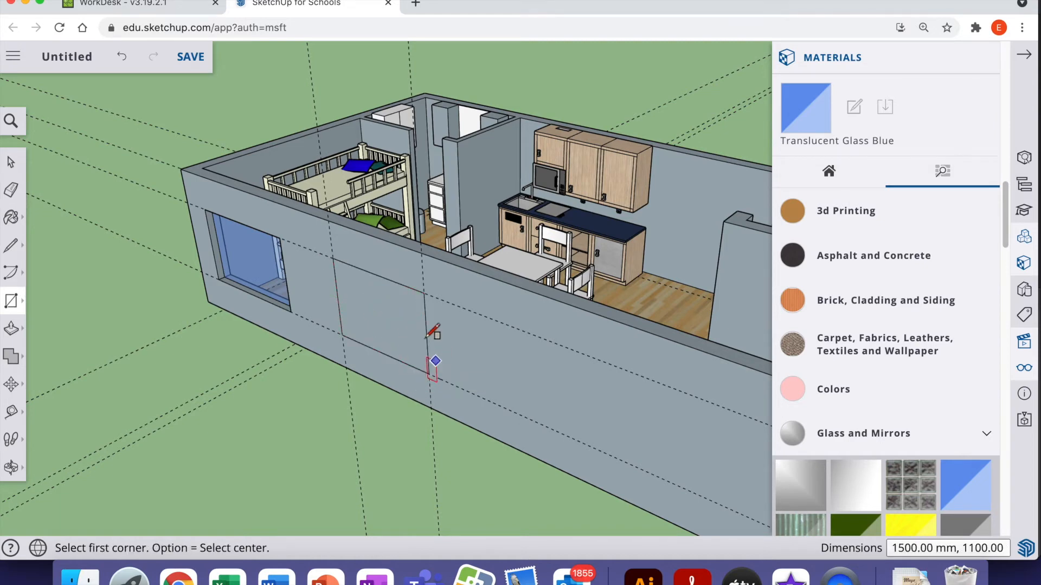
# Push the new rectangle 200 mm through the wall to cut the second window opening
pyautogui.click(11, 329)
pyautogui.click(50, 299)
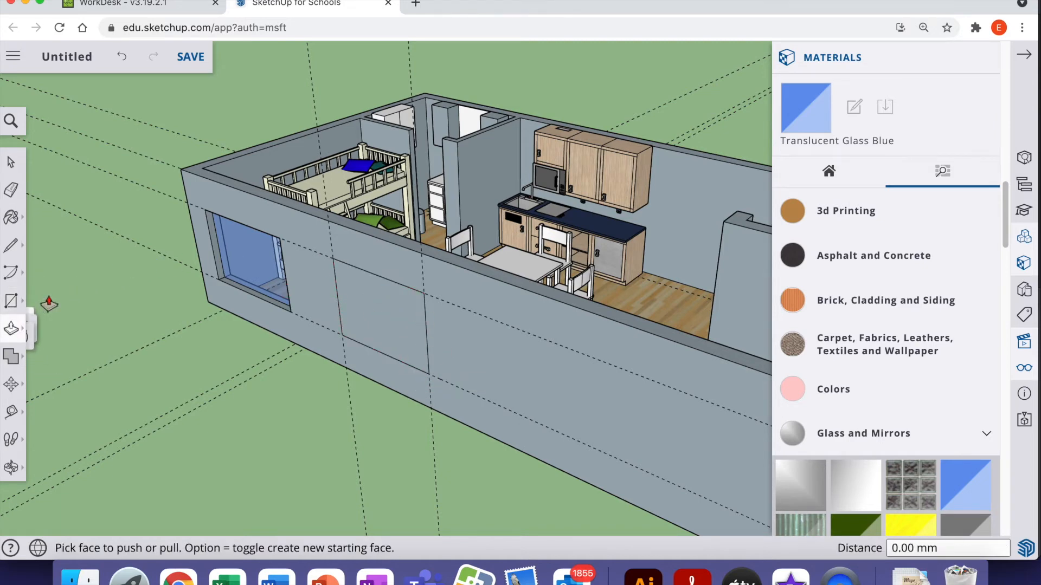
pyautogui.click(360, 321)
pyautogui.click(368, 323)
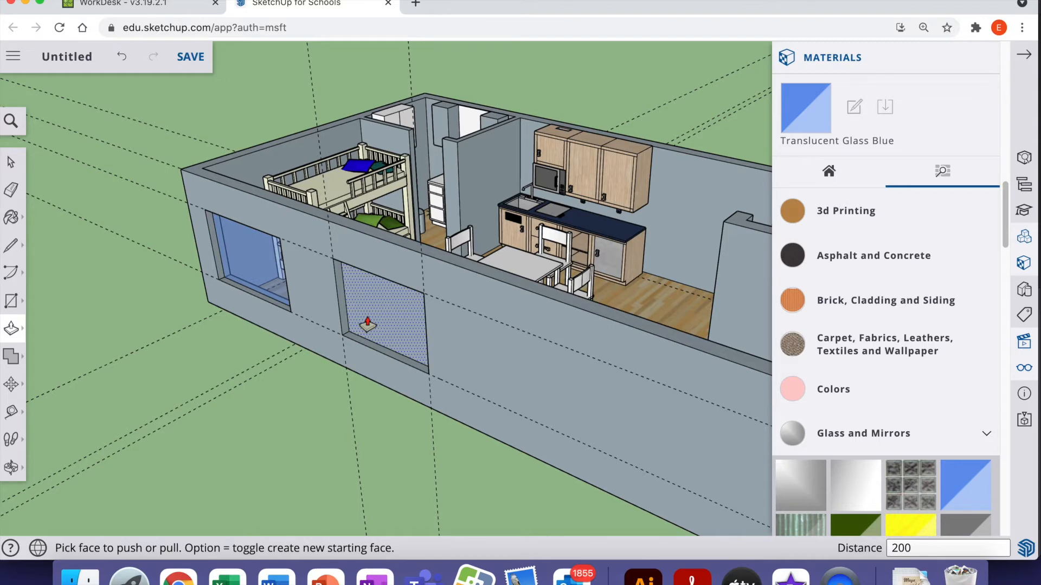
pyautogui.click(367, 323)
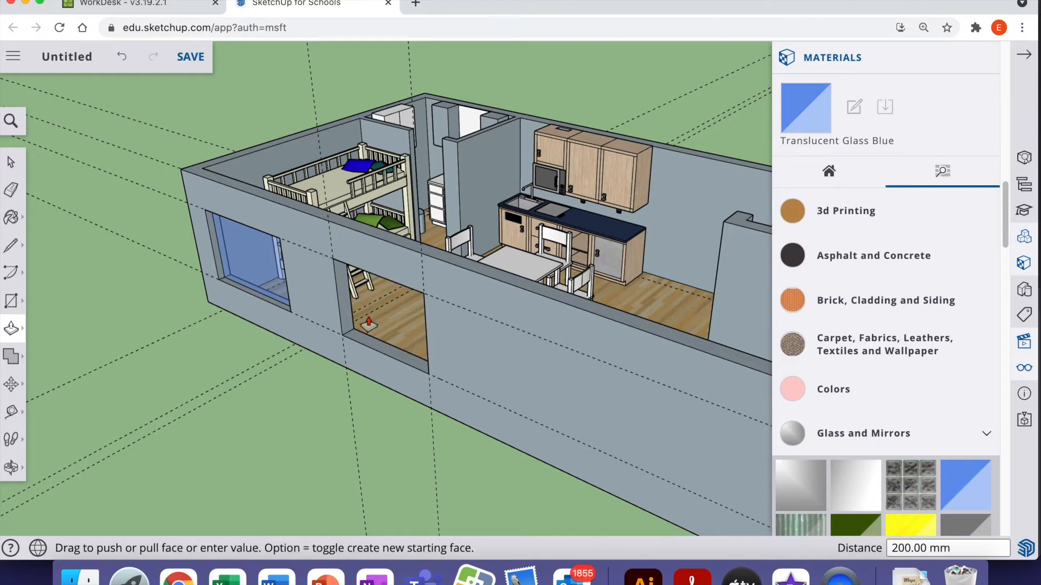
# Cover the second window opening with a 1500 × 1100 mm rectangle drawn corner to corner on the outer wall face
pyautogui.click(11, 301)
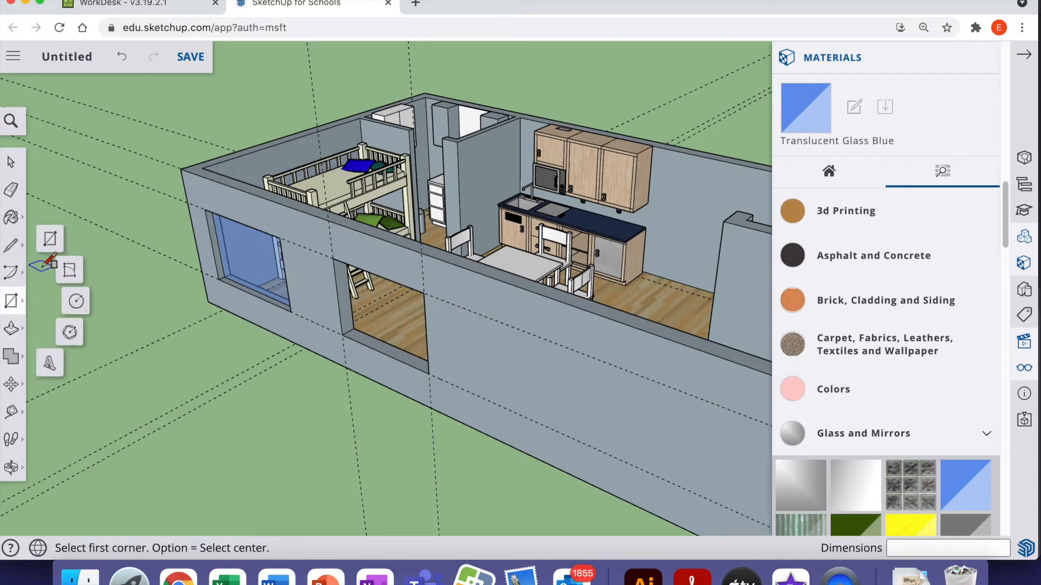
pyautogui.click(50, 238)
pyautogui.click(332, 258)
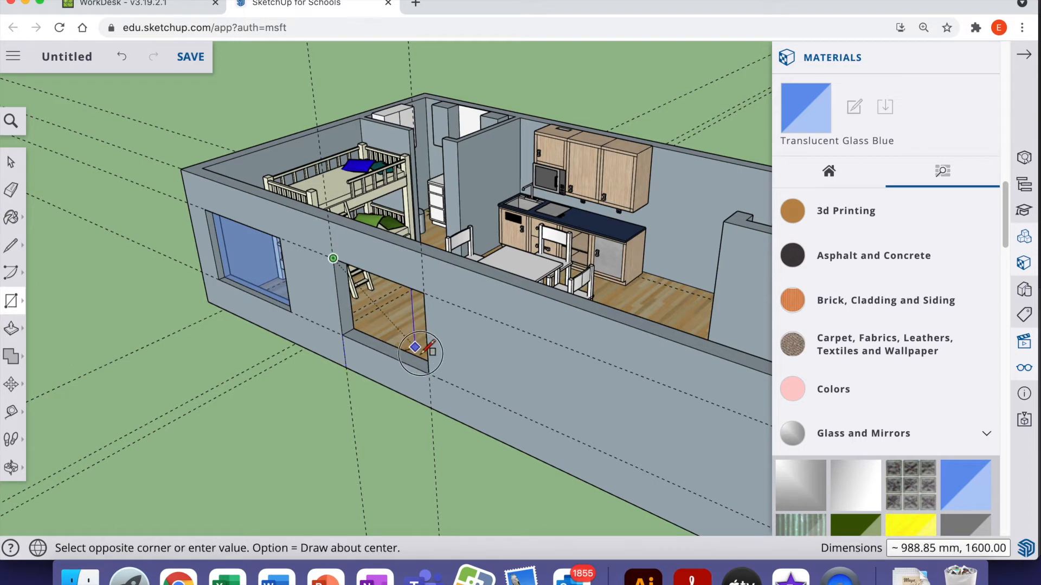
pyautogui.click(428, 371)
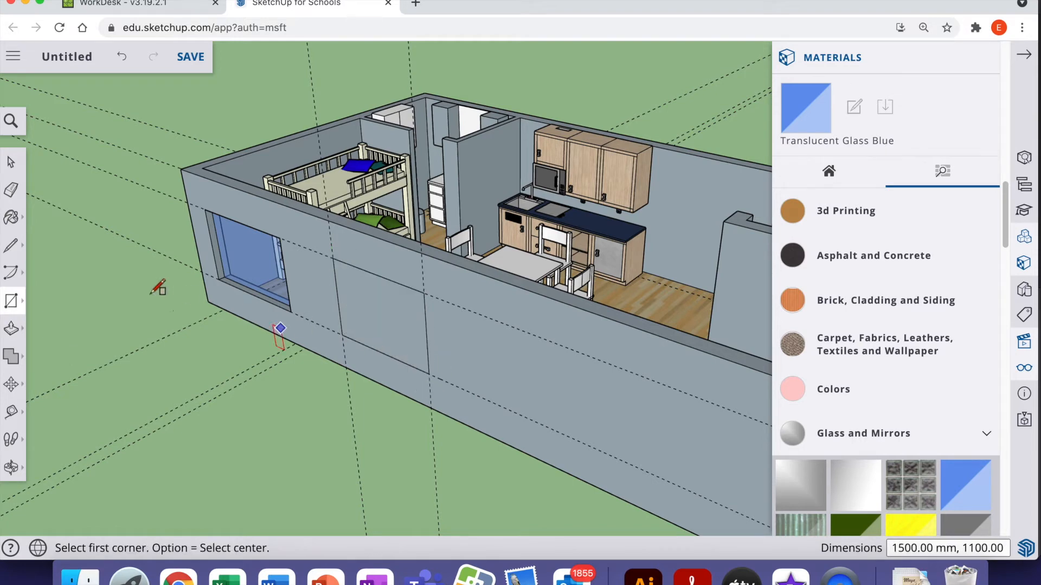
# Push the second window's face 100 mm into the wall and paint it with Translucent Glass Blue
pyautogui.click(28, 326)
pyautogui.click(379, 332)
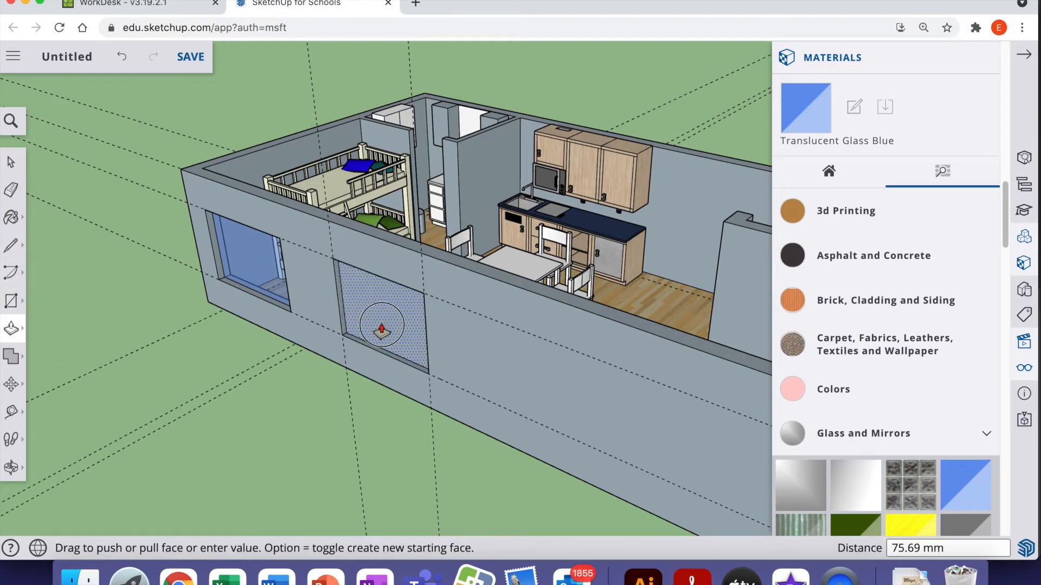
pyautogui.click(380, 329)
pyautogui.press('Return')
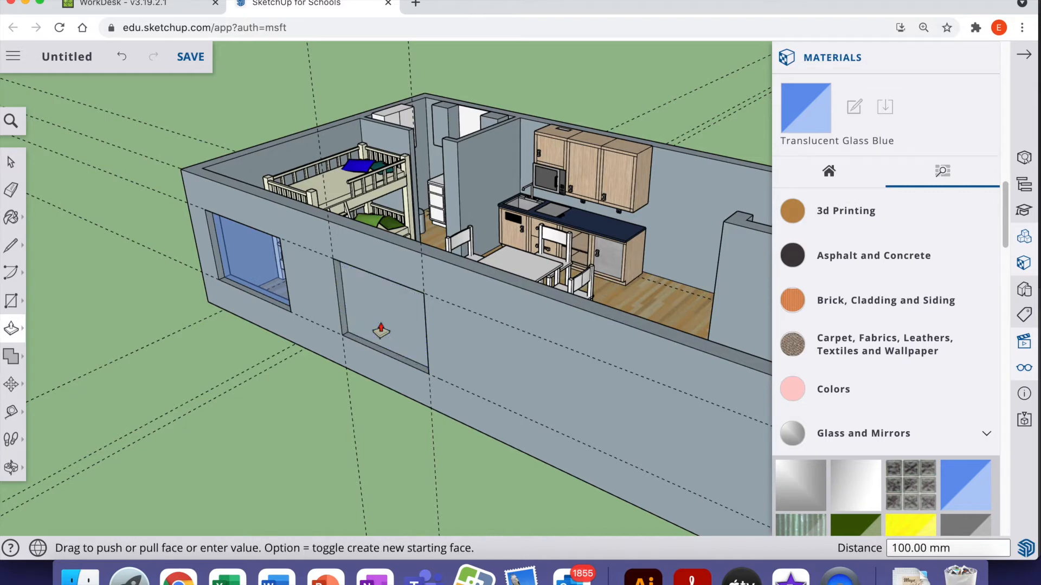
pyautogui.click(959, 477)
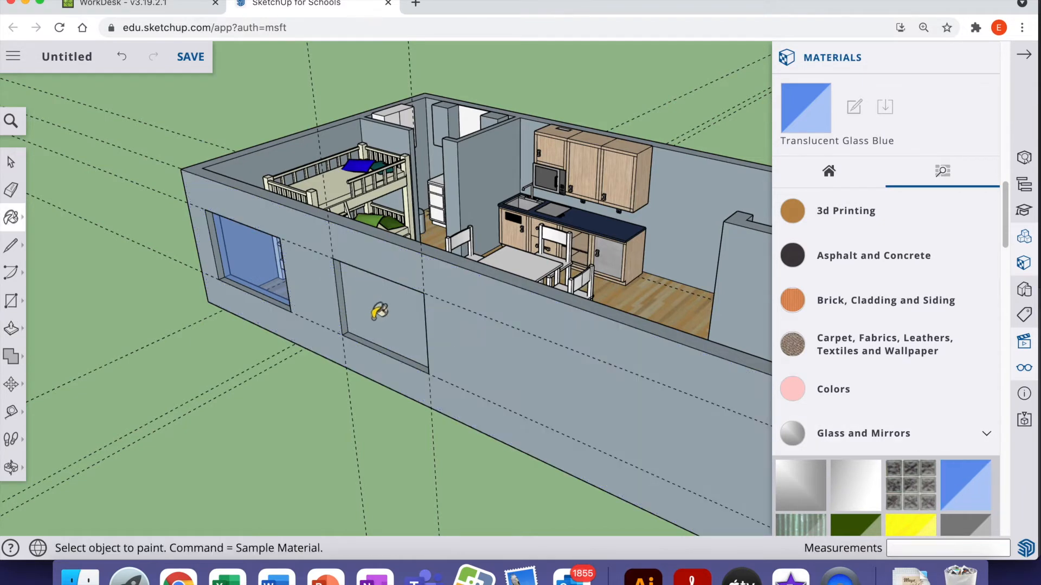
pyautogui.click(380, 310)
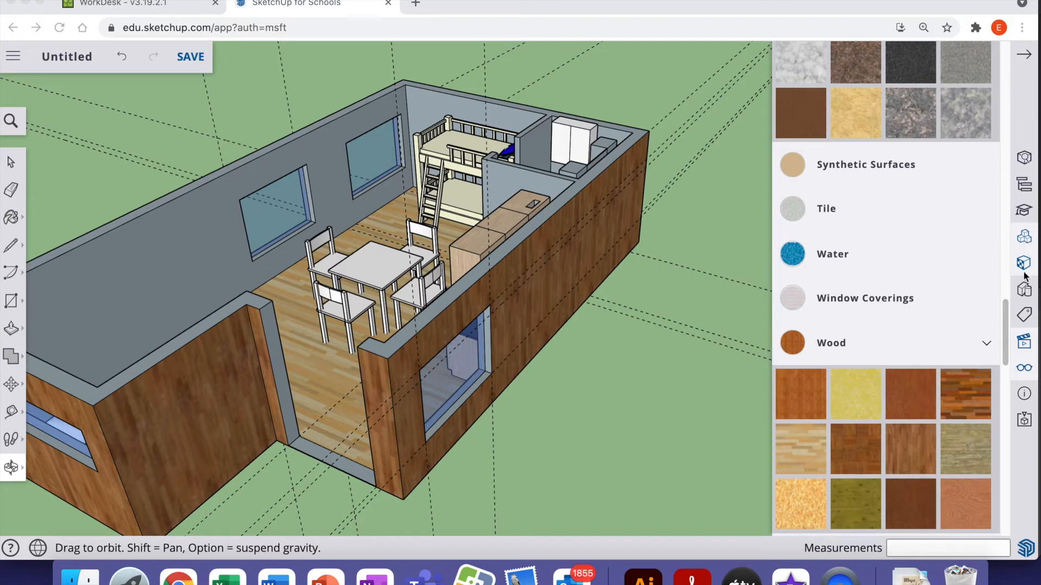
# Search 3D Warehouse for "double doors" and place the brown Double Door with narrow glass strips in the doorway
pyautogui.click(1025, 240)
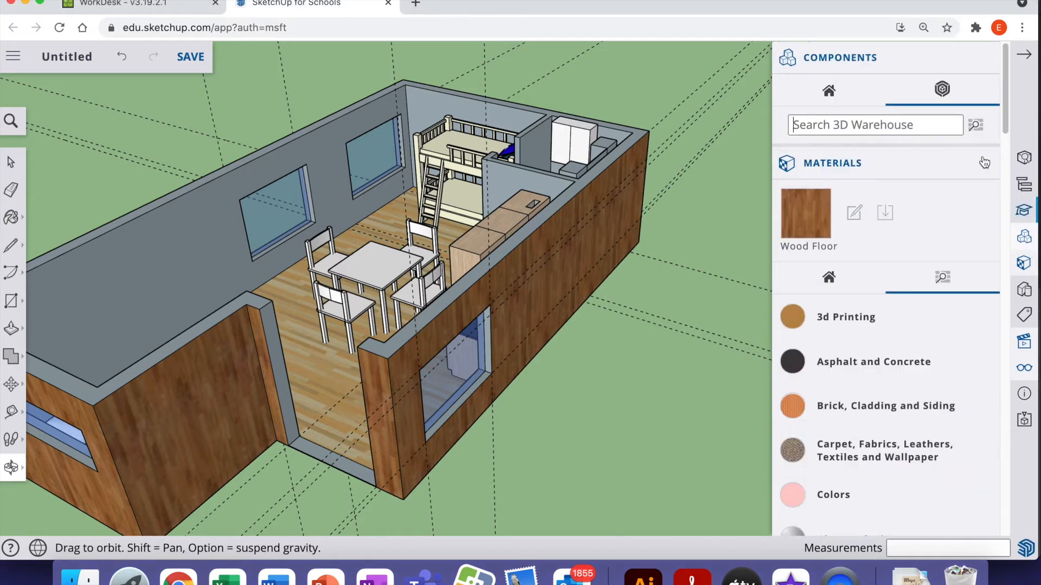
pyautogui.click(901, 117)
pyautogui.write('double doors')
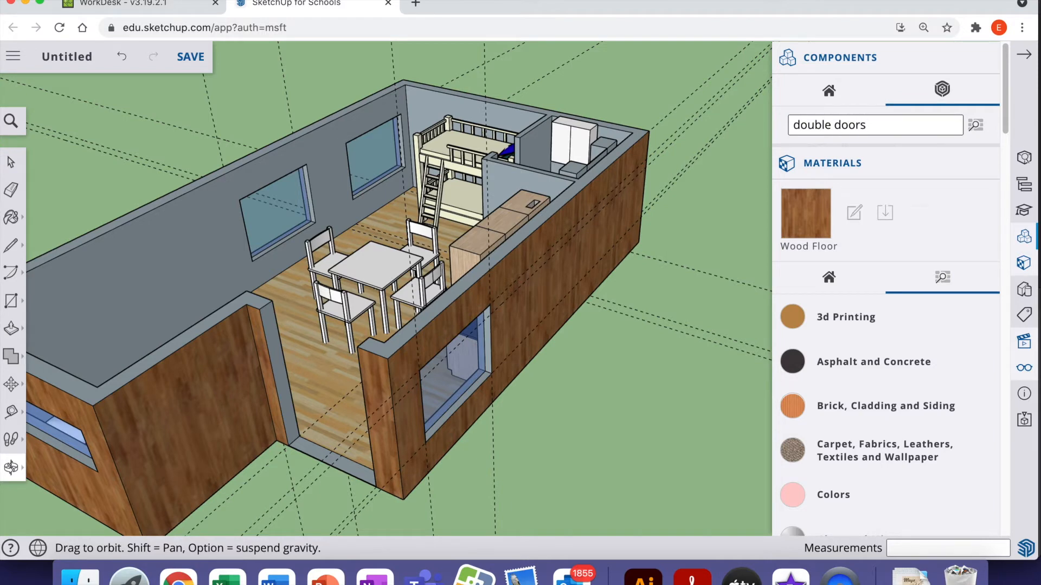
pyautogui.press('Return')
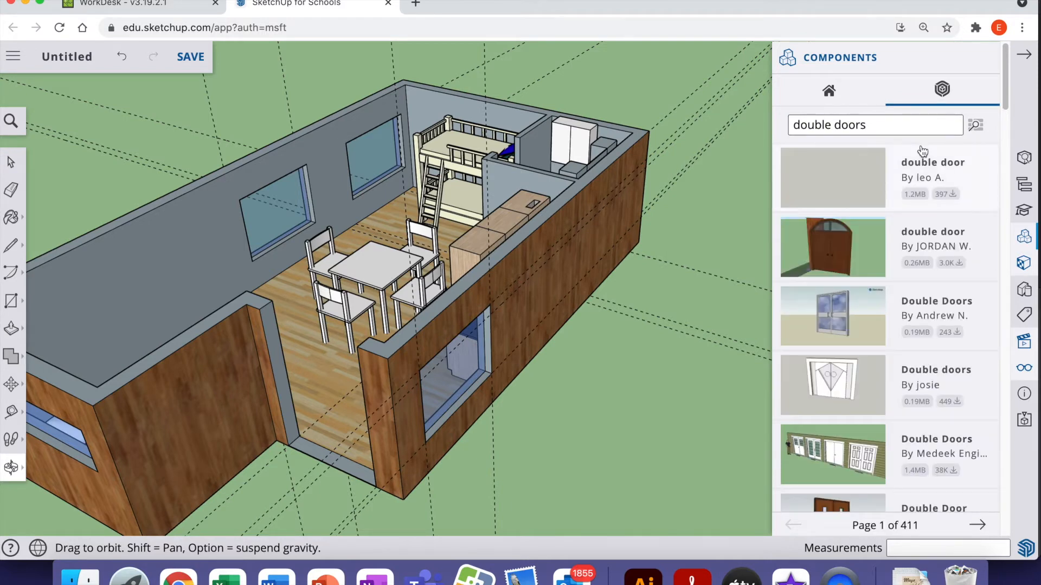
pyautogui.scroll(-5, 922, 217)
pyautogui.click(845, 304)
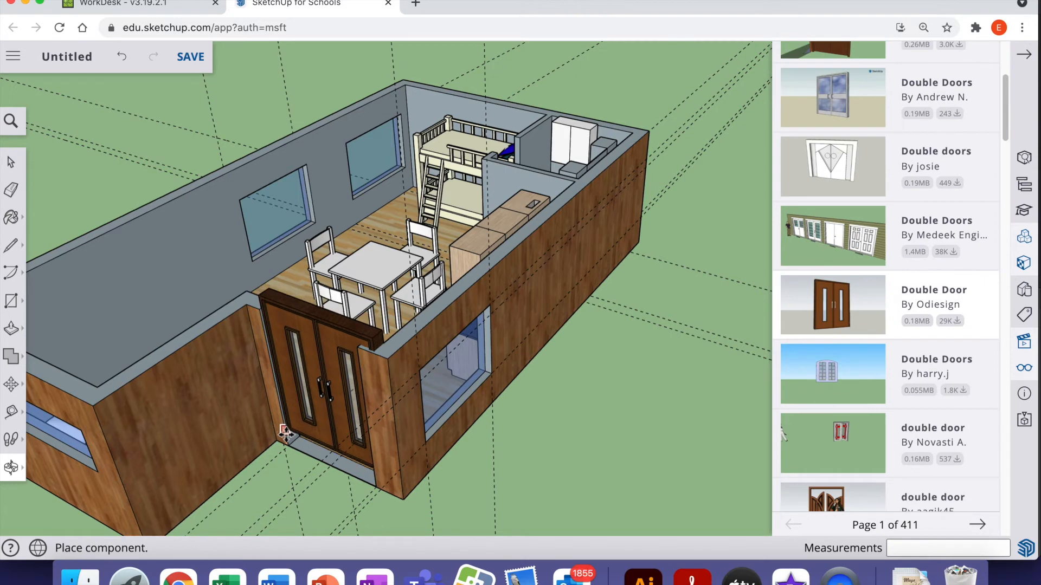
pyautogui.click(286, 442)
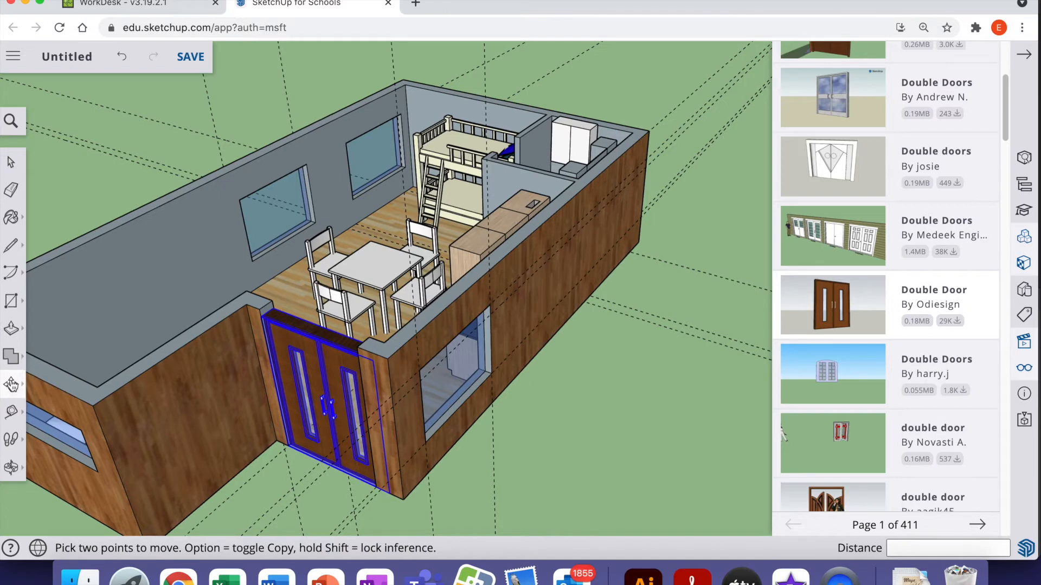
pyautogui.click(21, 385)
pyautogui.click(51, 416)
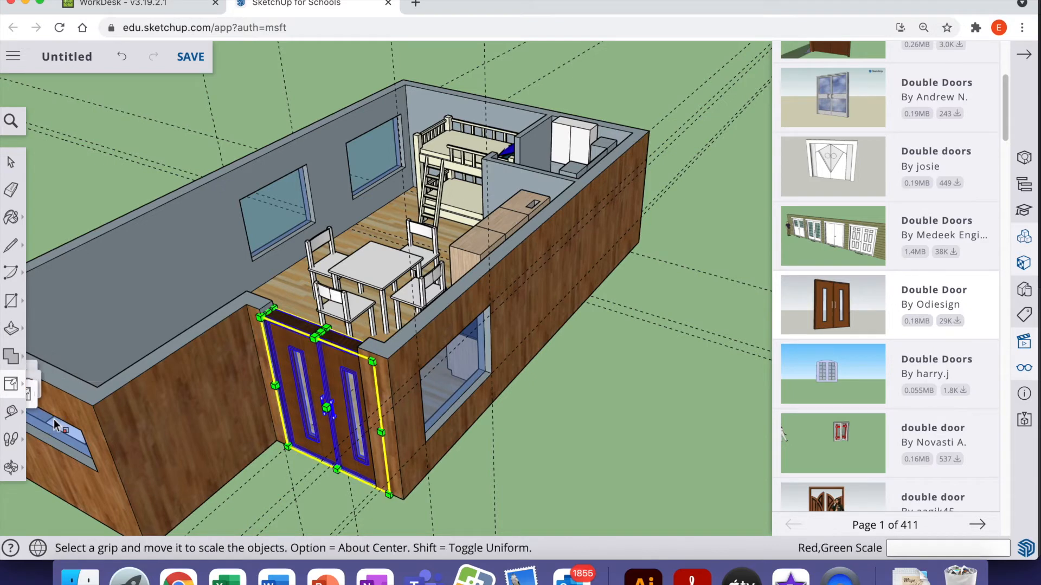
pyautogui.moveTo(383, 433); pyautogui.dragTo(407, 393)
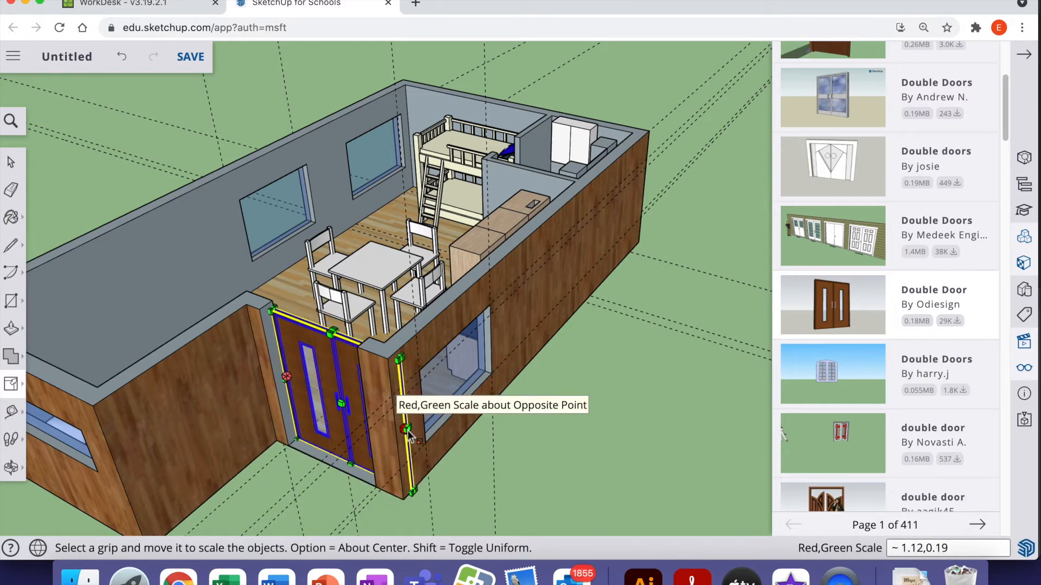
pyautogui.click(403, 442)
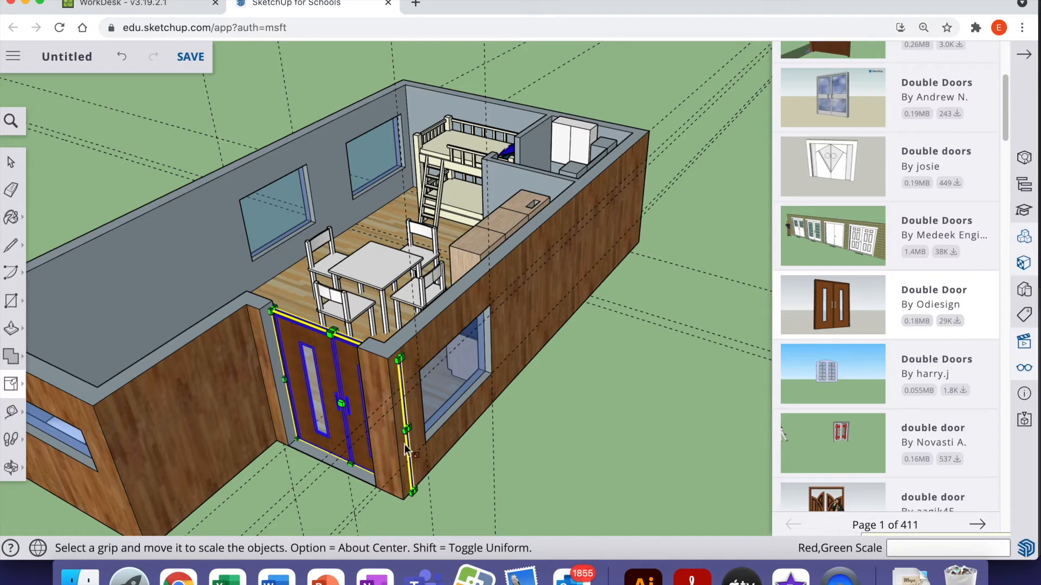
pyautogui.press('super+z')
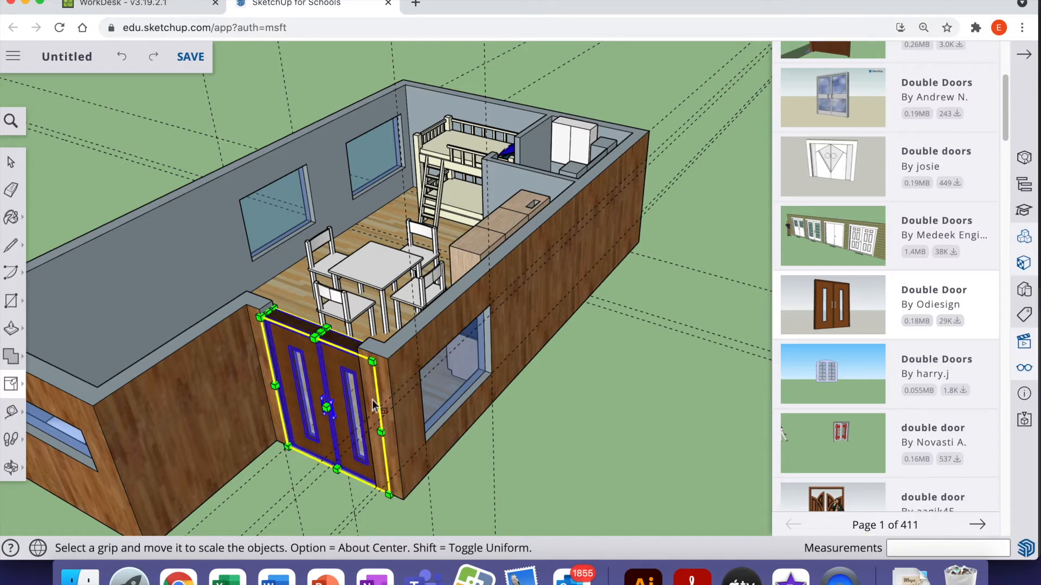
# Scale the double door's width to 0.85 and move it sideways to fit between the two wall ends of the doorway
pyautogui.moveTo(271, 316); pyautogui.dragTo(285, 319)
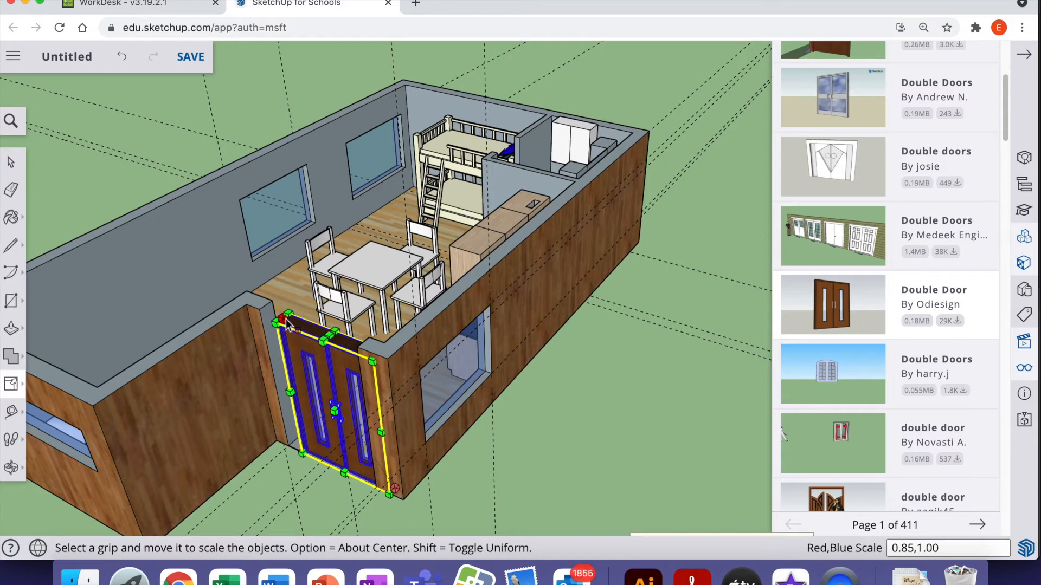
pyautogui.click(12, 388)
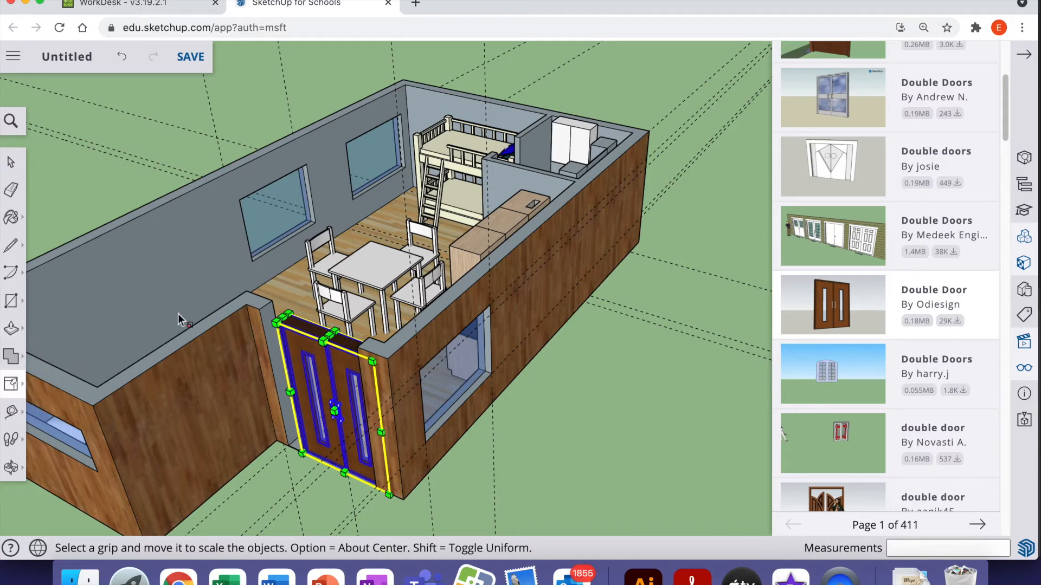
pyautogui.click(16, 389)
pyautogui.click(51, 353)
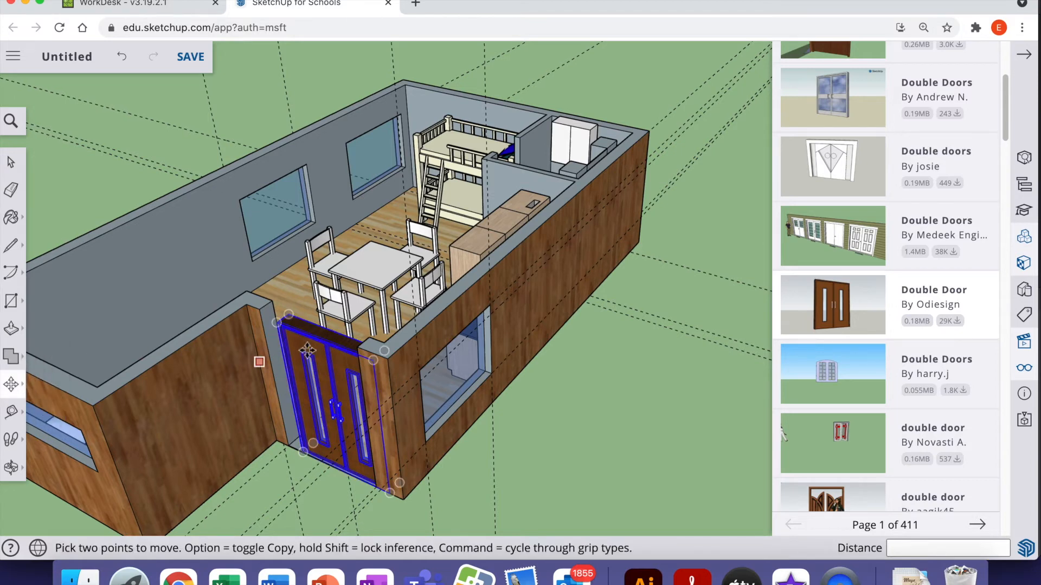
pyautogui.click(310, 341)
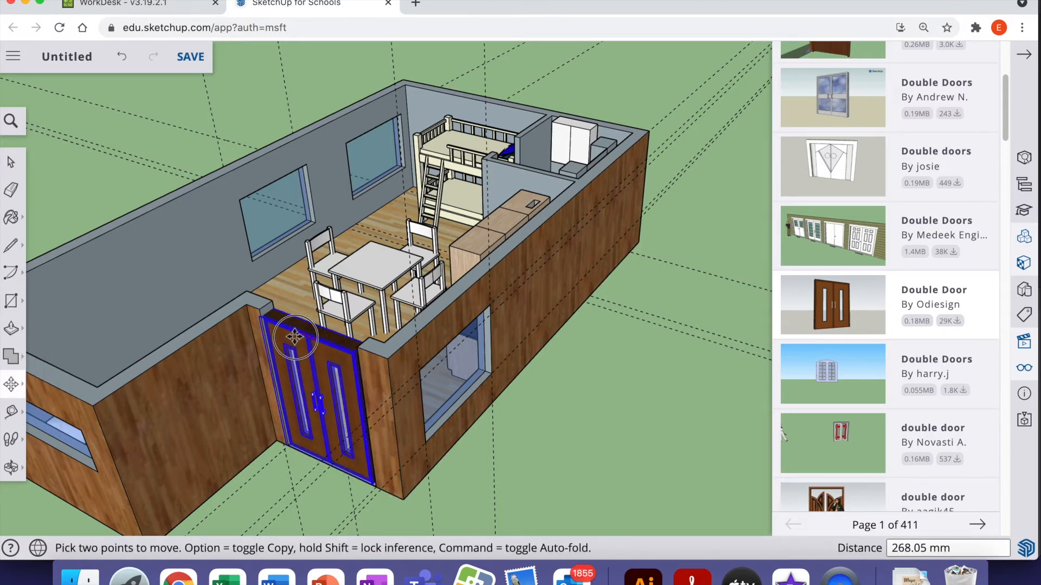
pyautogui.click(301, 337)
# Switch to a front view in parallel projection and stretch the double door's height up to the top of the walls
pyautogui.click(1018, 338)
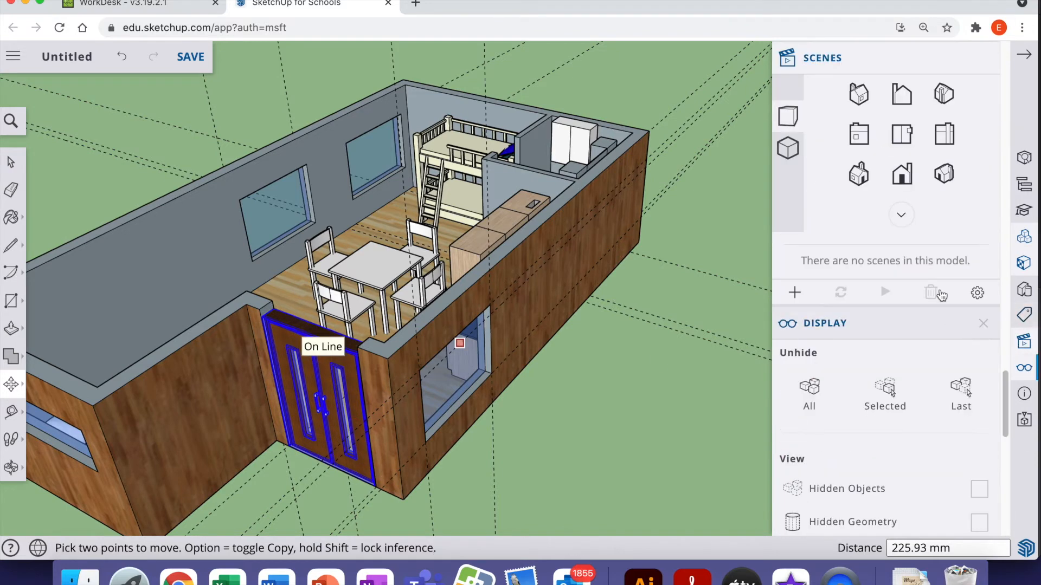
pyautogui.click(901, 175)
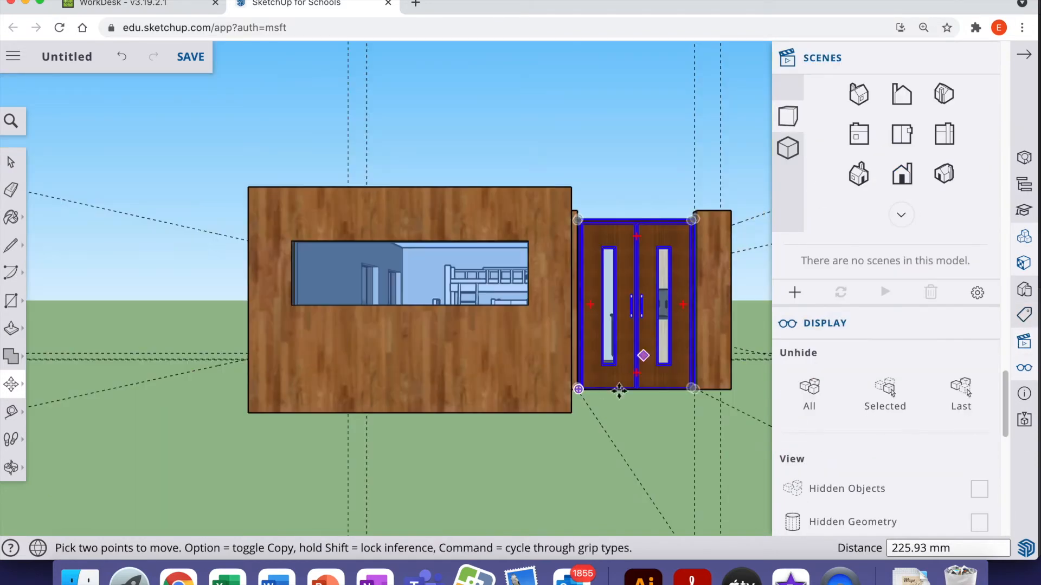
pyautogui.click(788, 145)
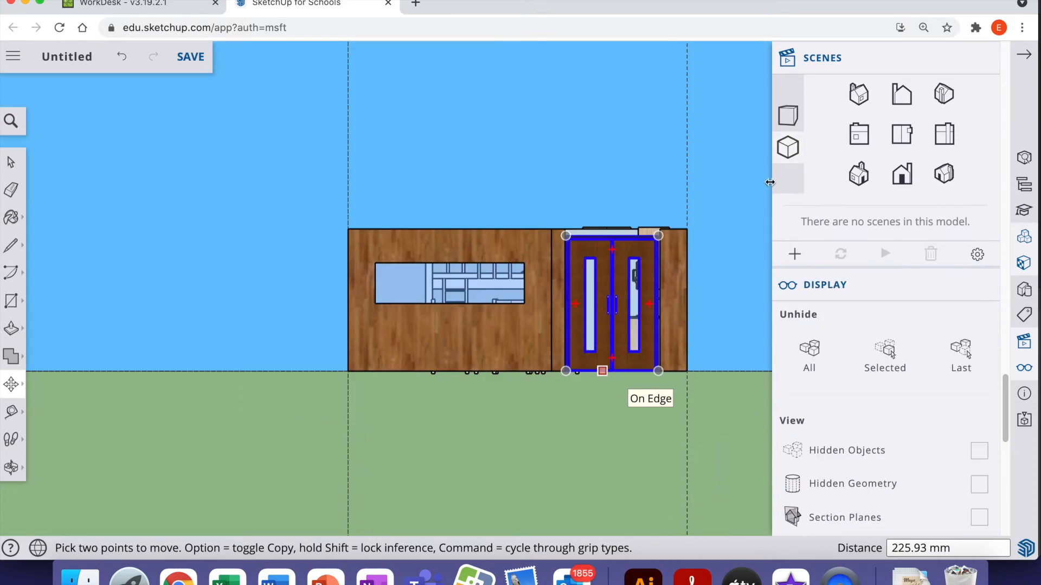
pyautogui.moveTo(10, 384)
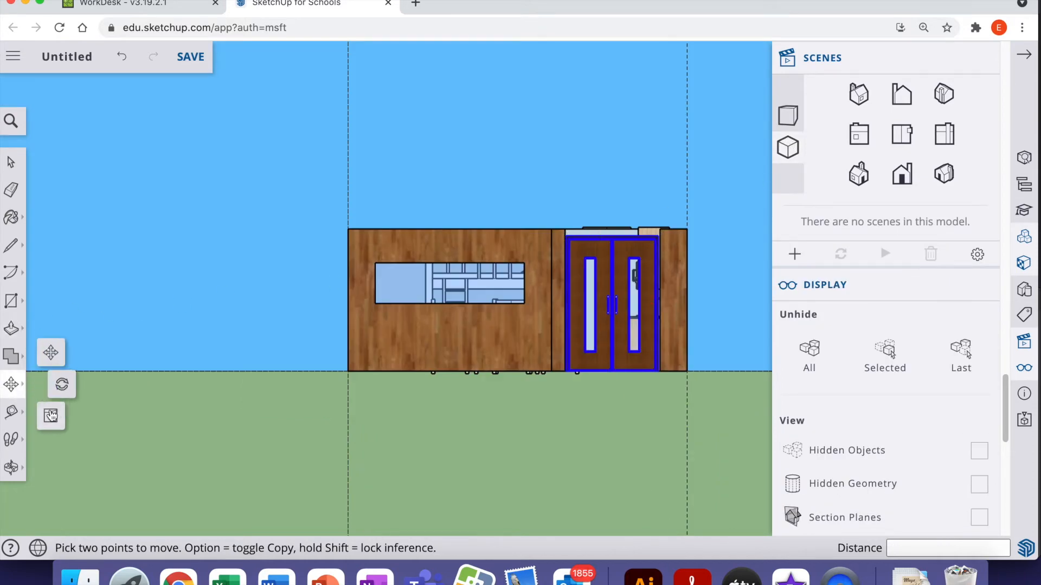
pyautogui.click(52, 414)
pyautogui.click(612, 237)
pyautogui.press('Escape')
# Select the whole house with its doors, windows and furniture and make it one group
pyautogui.moveTo(609, 232); pyautogui.dragTo(353, 326, button='middle')
pyautogui.click(11, 161)
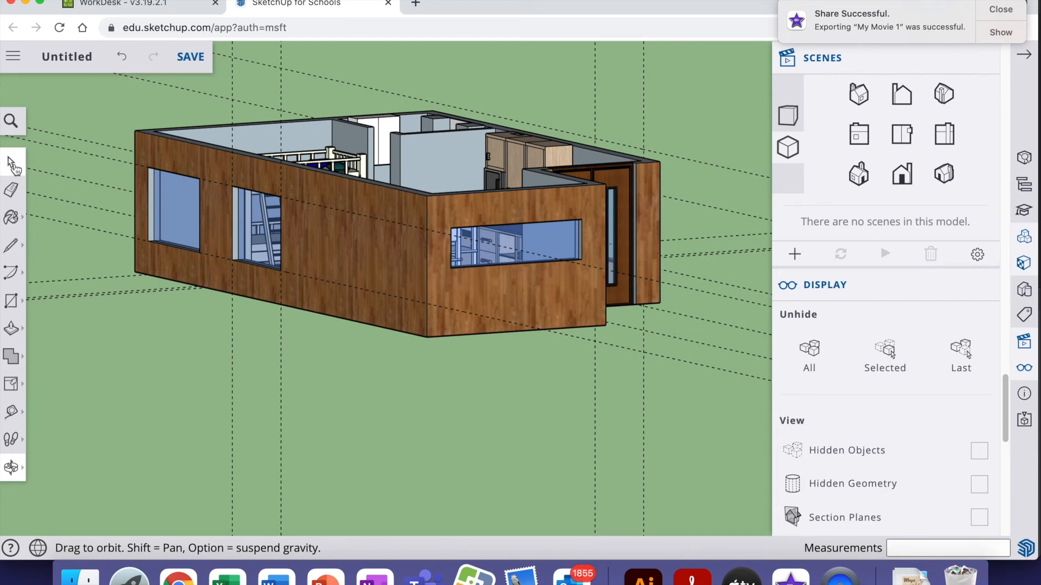
pyautogui.moveTo(109, 91); pyautogui.dragTo(718, 432)
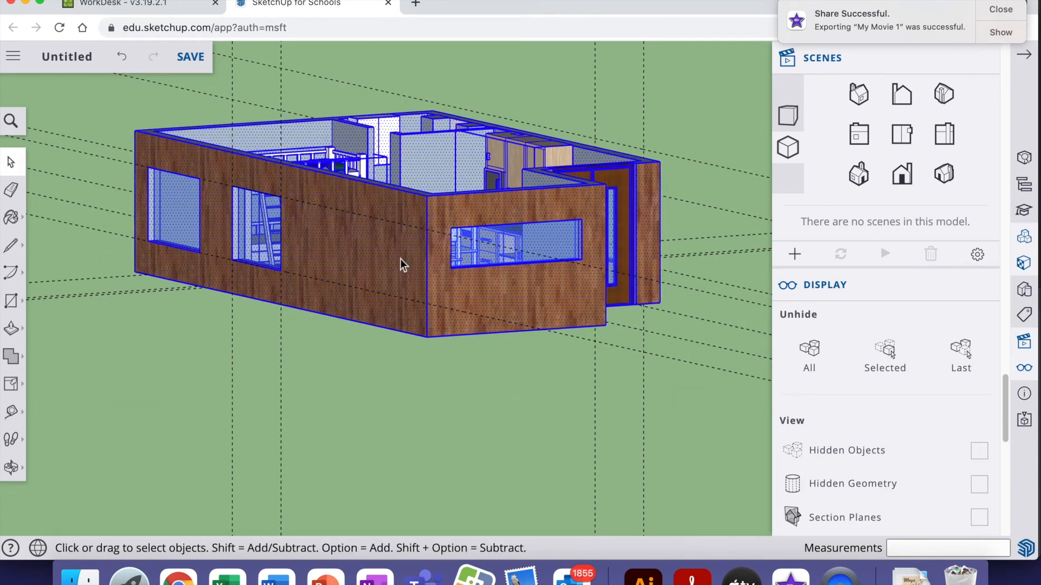
pyautogui.rightClick(403, 265)
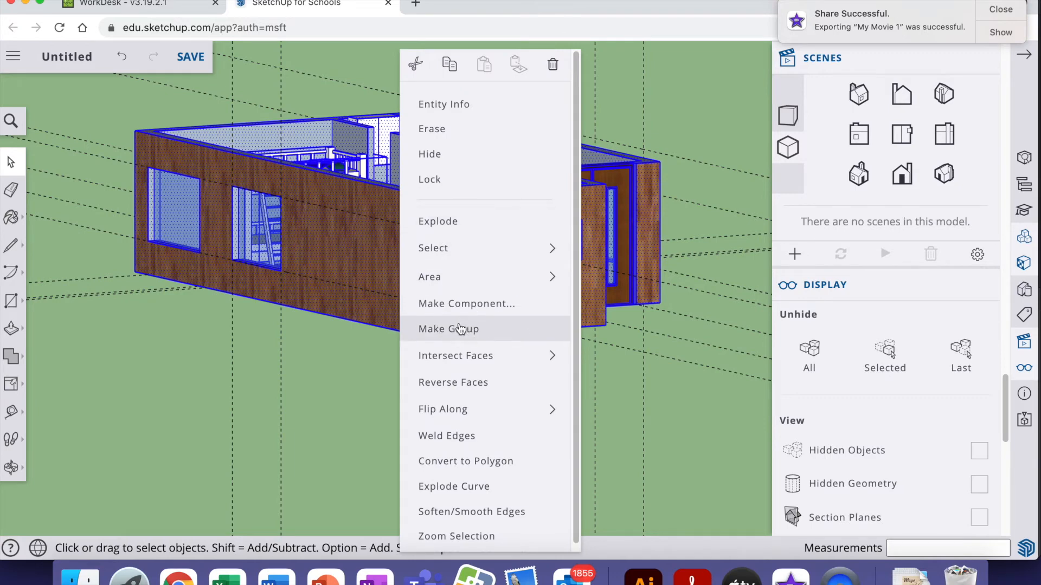
pyautogui.click(460, 329)
# Draw a rectangle about 5000 × 5749 mm on the house's underside, starting at the outer front corner and covering the porch area
pyautogui.click(10, 467)
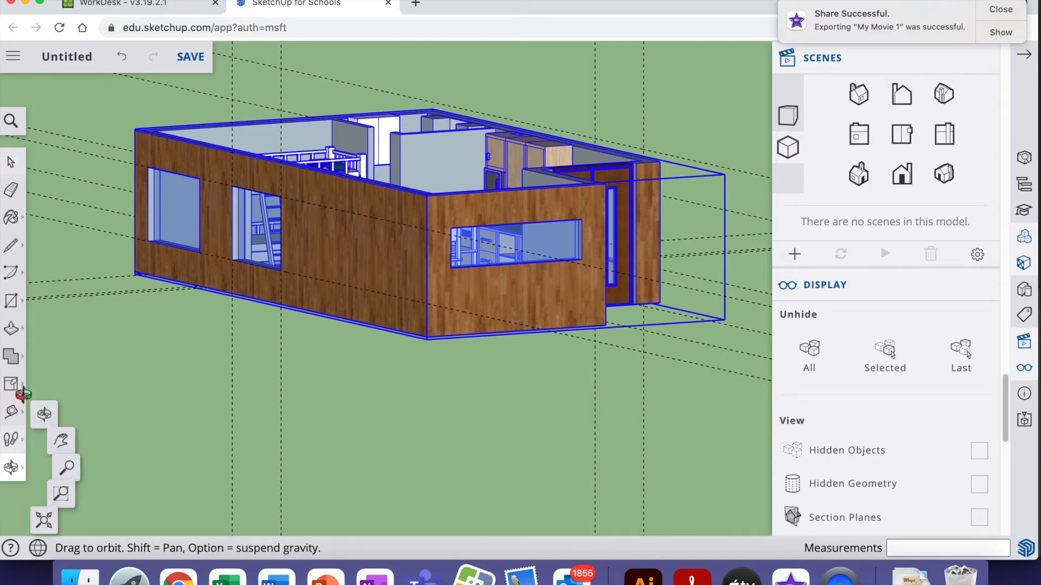
pyautogui.moveTo(363, 402); pyautogui.dragTo(393, 196)
pyautogui.moveTo(385, 200); pyautogui.dragTo(98, 277)
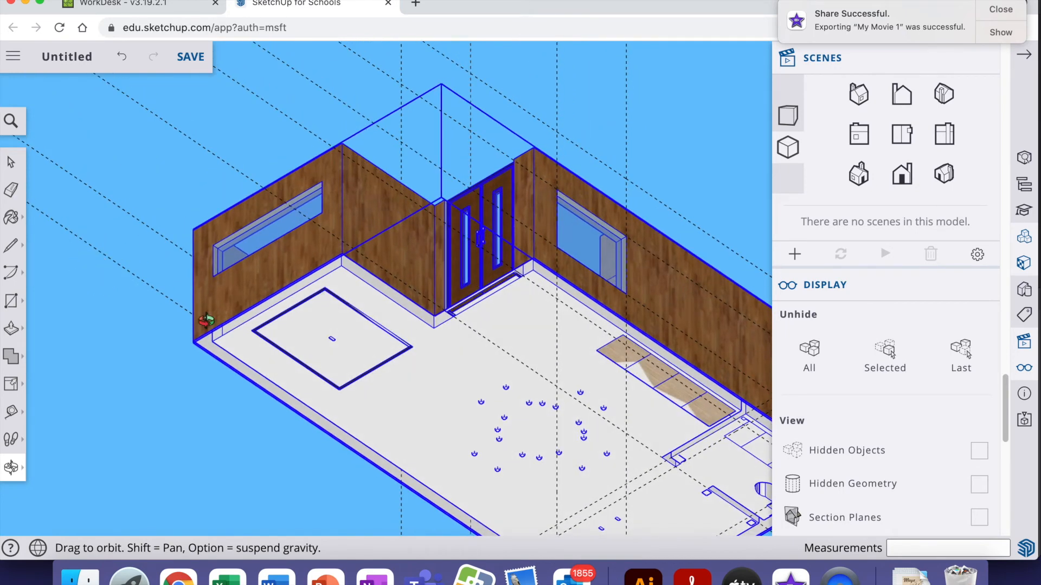
pyautogui.click(13, 301)
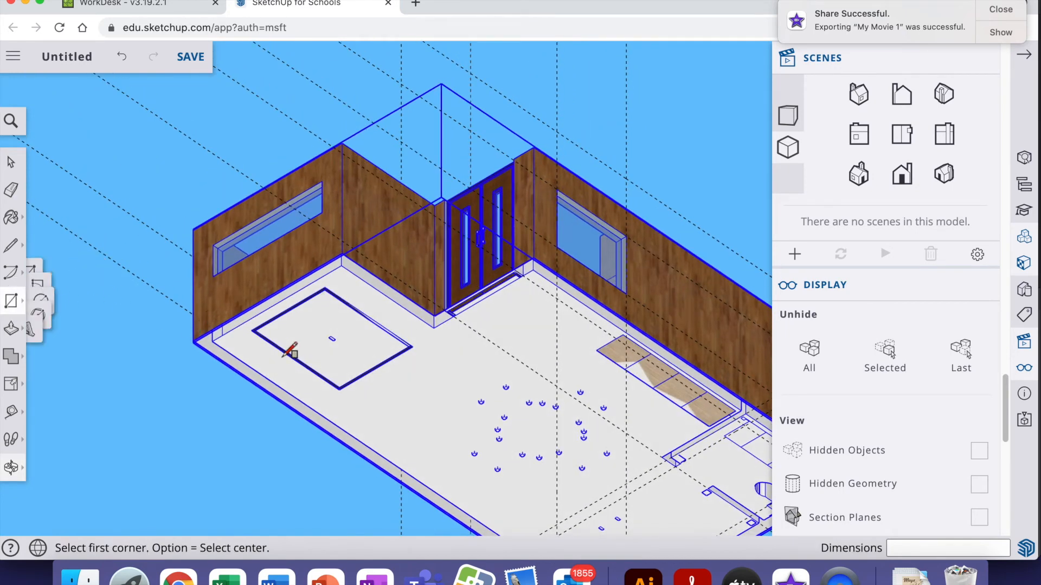
pyautogui.click(196, 342)
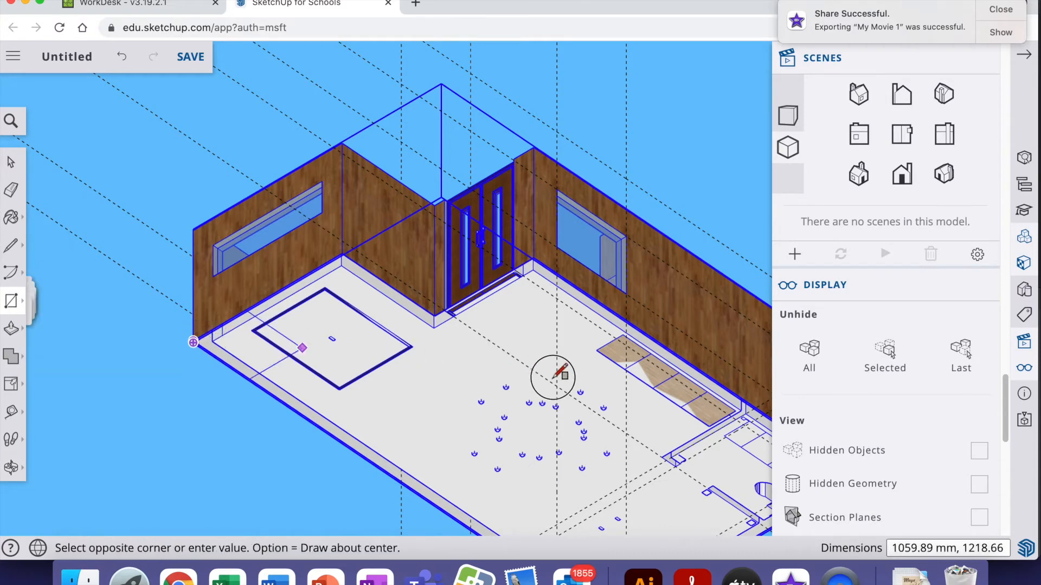
pyautogui.click(716, 371)
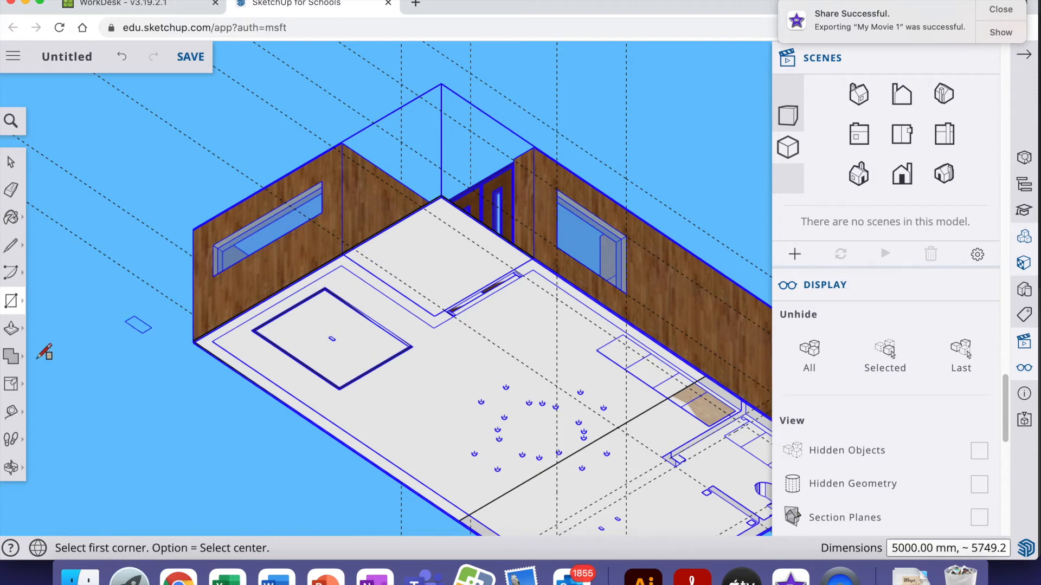
# Pull the underside rectangle 100 mm downward to form a base slab
pyautogui.press('p')
pyautogui.moveTo(443, 369); pyautogui.dragTo(448, 385)
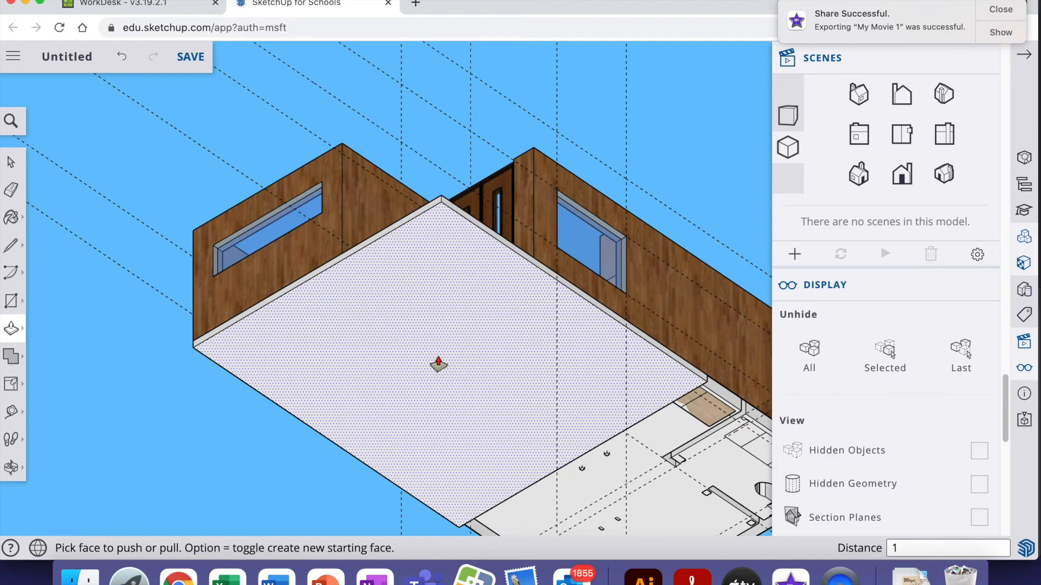
pyautogui.write('100')
pyautogui.press('Return')
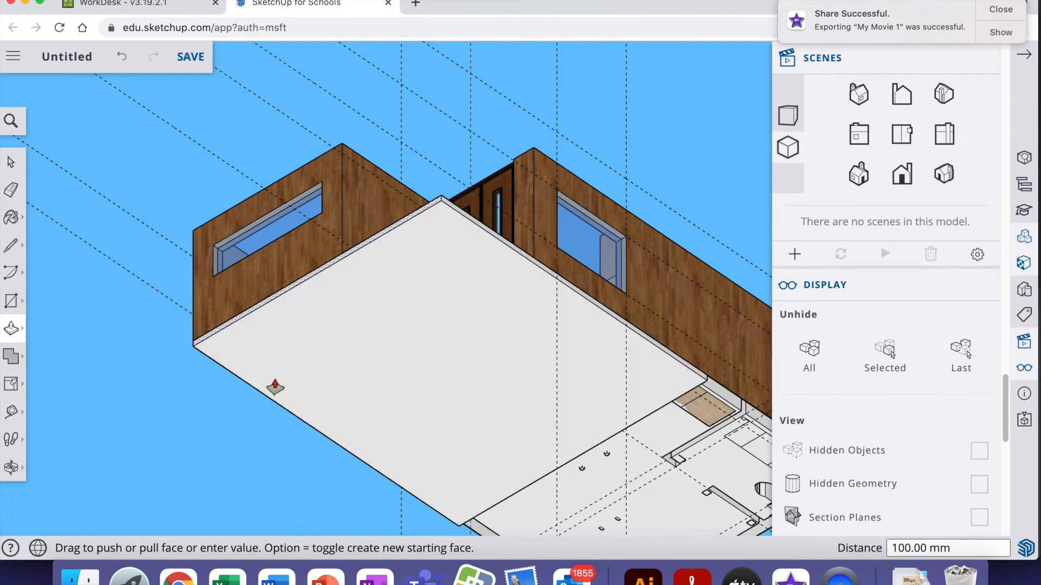
# Extend the base slab's inner end face to the rear wall so that it runs under the full length of the house
pyautogui.click(7, 470)
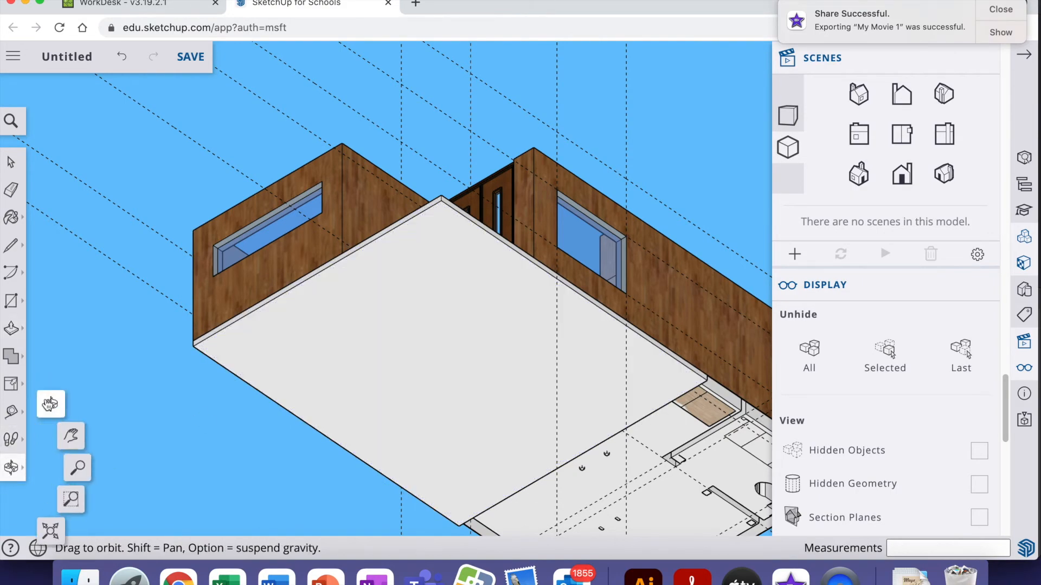
pyautogui.moveTo(493, 195); pyautogui.dragTo(333, 273)
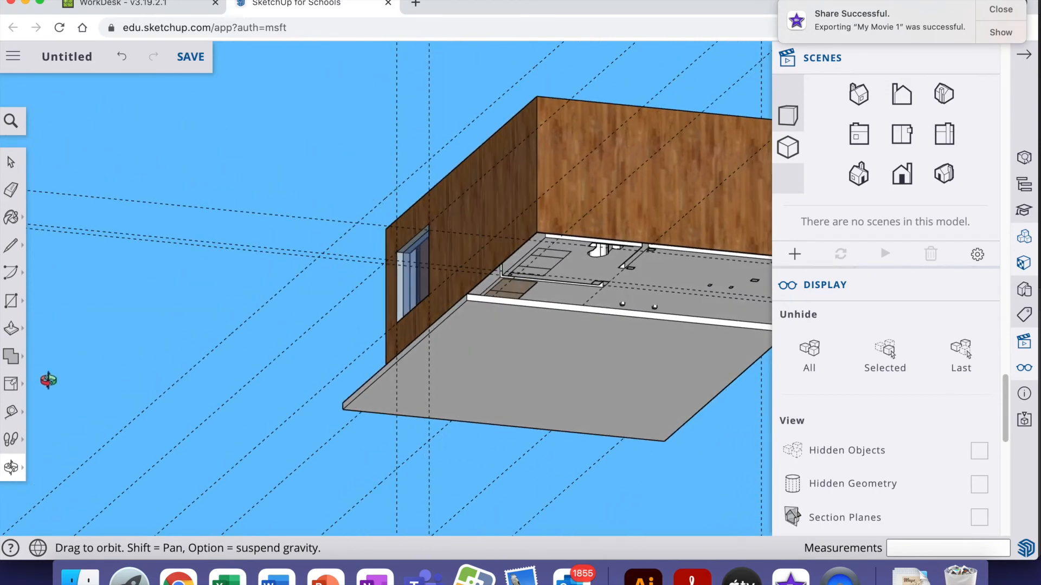
pyautogui.click(10, 329)
pyautogui.moveTo(579, 310); pyautogui.dragTo(619, 241)
pyautogui.click(565, 309)
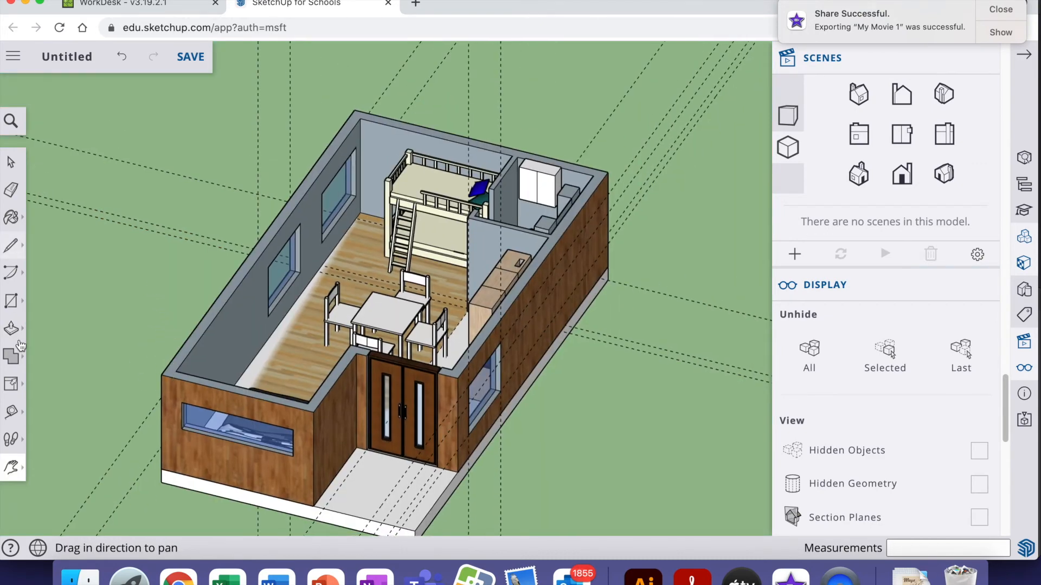
# Draw a 5000 × 9000 mm rectangle corner to corner over the wall tops and pull it up 1000 mm as the roof
pyautogui.click(11, 301)
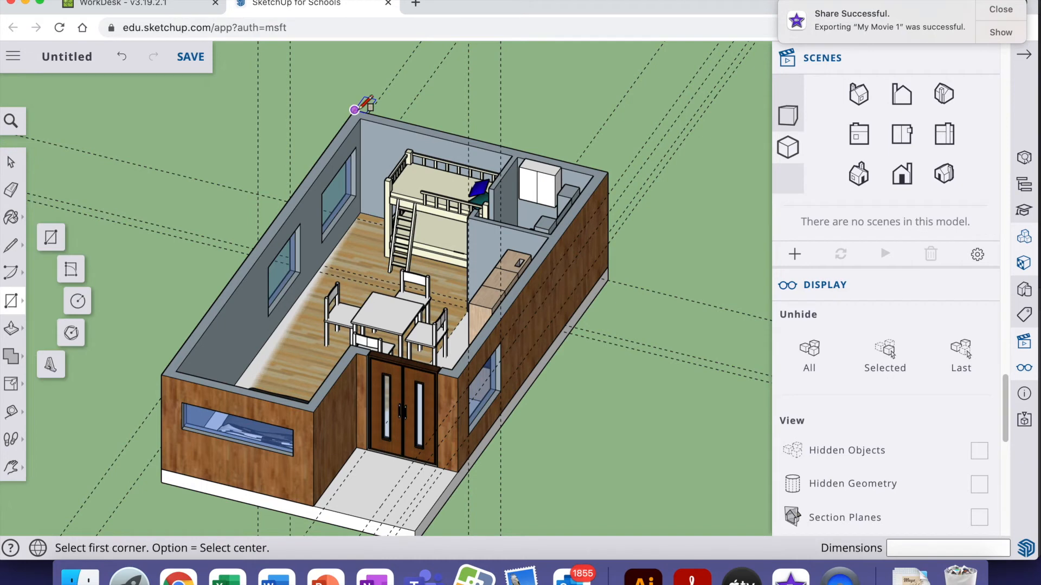
pyautogui.click(161, 374)
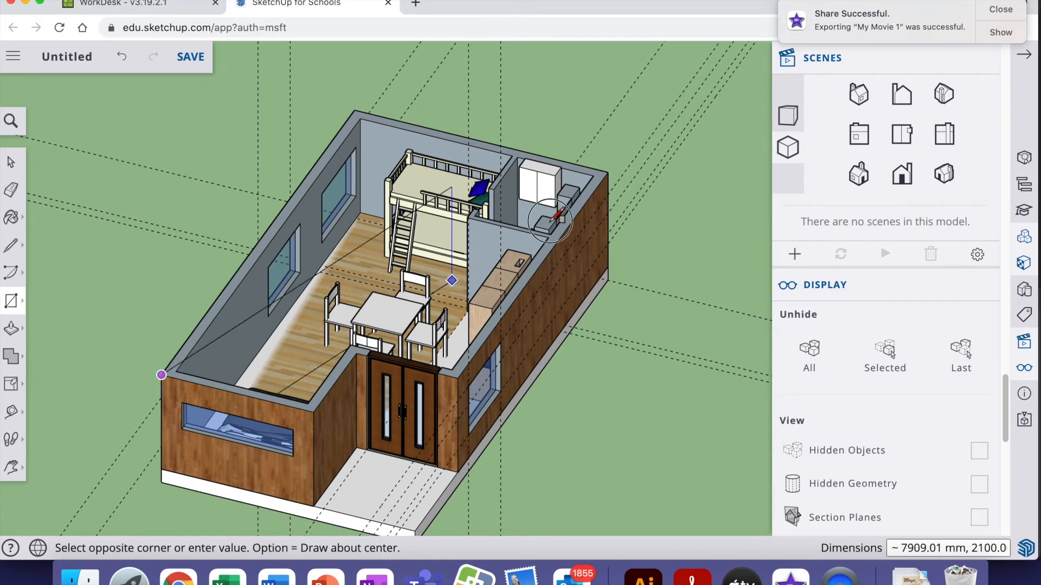
pyautogui.click(617, 173)
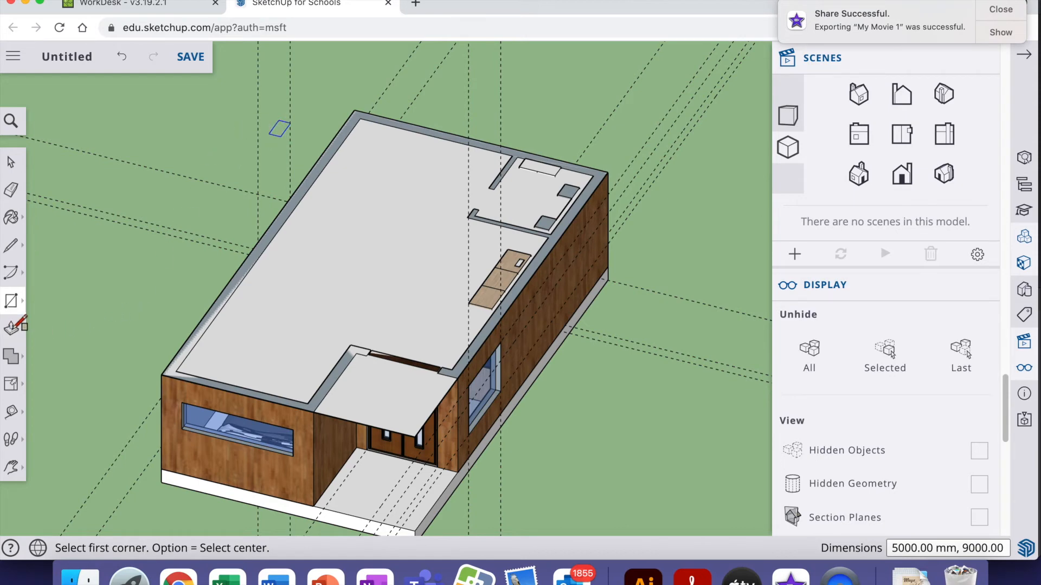
pyautogui.press('p')
pyautogui.moveTo(371, 281); pyautogui.dragTo(369, 268)
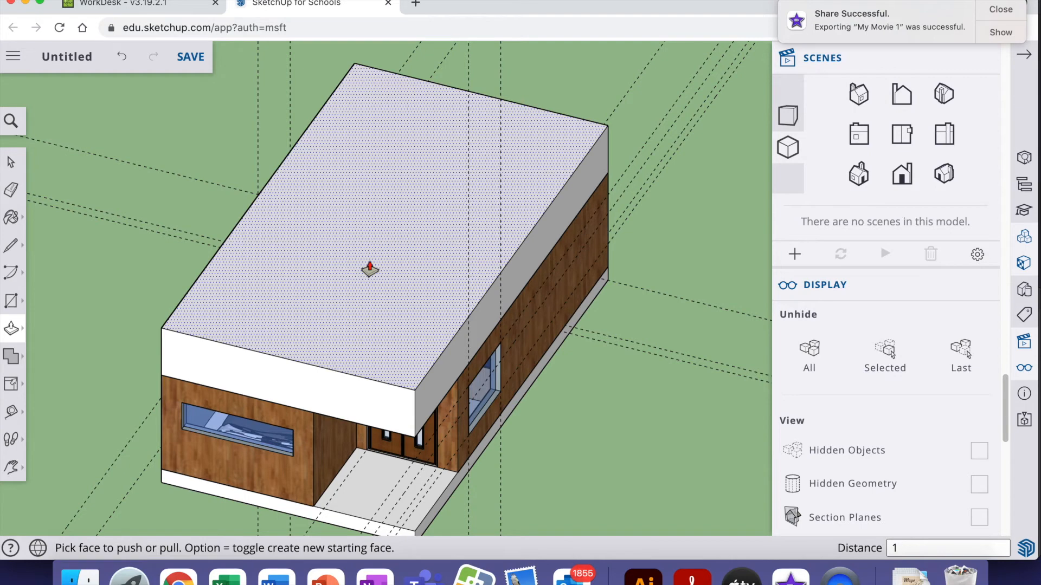
pyautogui.click(370, 270)
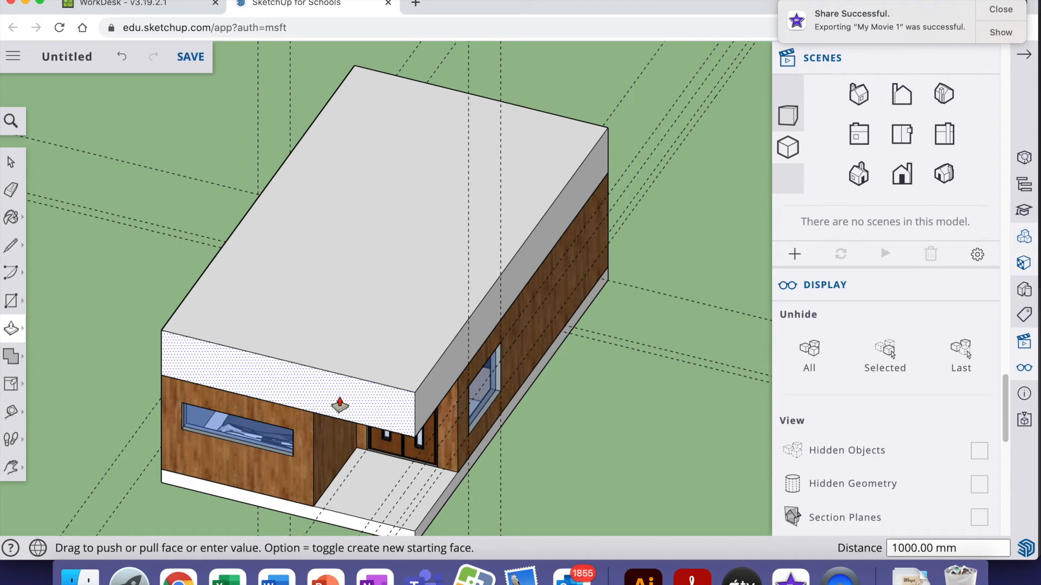
# Pull the roof's front face and its long side above the single window outward by 200 mm each
pyautogui.moveTo(339, 404); pyautogui.dragTo(331, 413)
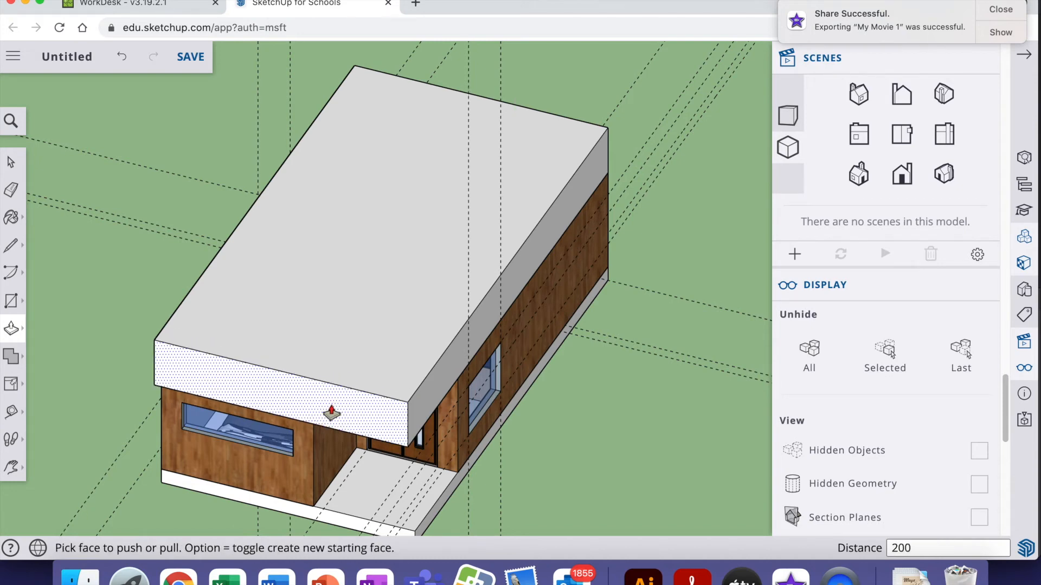
pyautogui.click(332, 413)
pyautogui.moveTo(464, 352); pyautogui.dragTo(473, 357)
pyautogui.write('200')
pyautogui.press('Return')
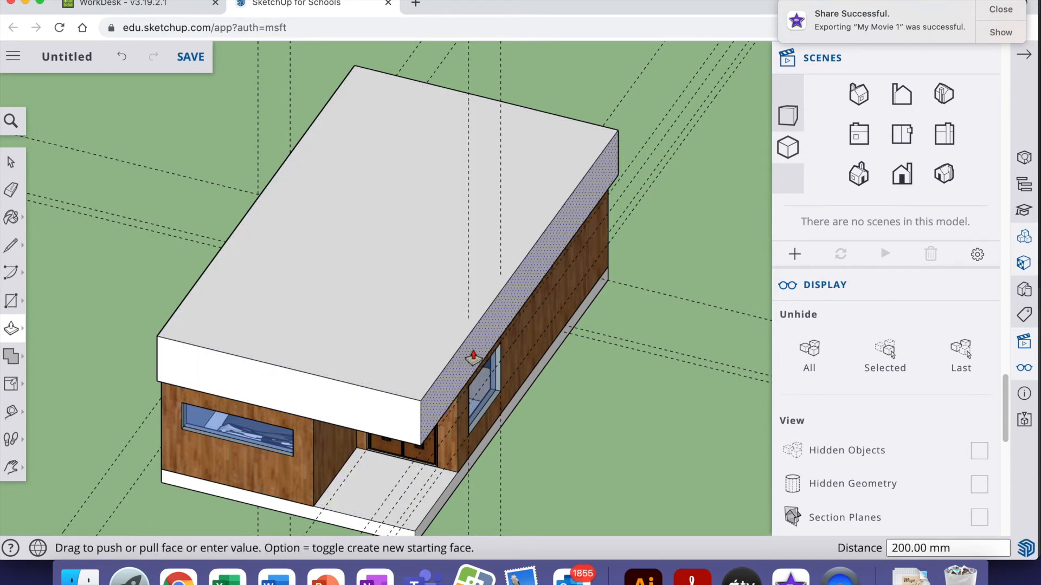
# Pull the roof's long side above the two matching windows outward by 200 mm
pyautogui.click(11, 471)
pyautogui.click(41, 468)
pyautogui.moveTo(217, 379); pyautogui.dragTo(509, 282)
pyautogui.click(10, 329)
pyautogui.moveTo(313, 277); pyautogui.dragTo(302, 280)
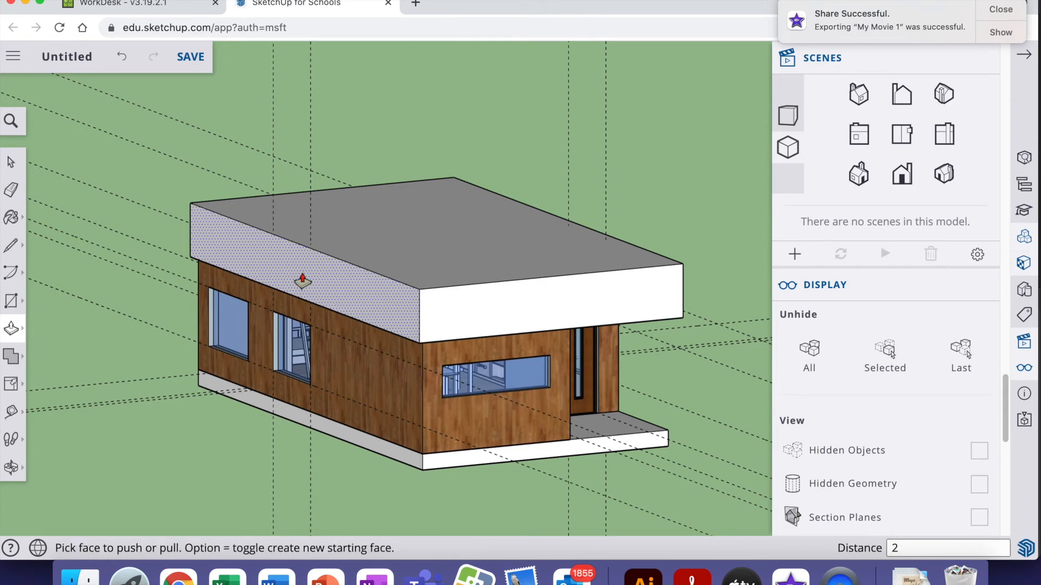
pyautogui.doubleClick(303, 280)
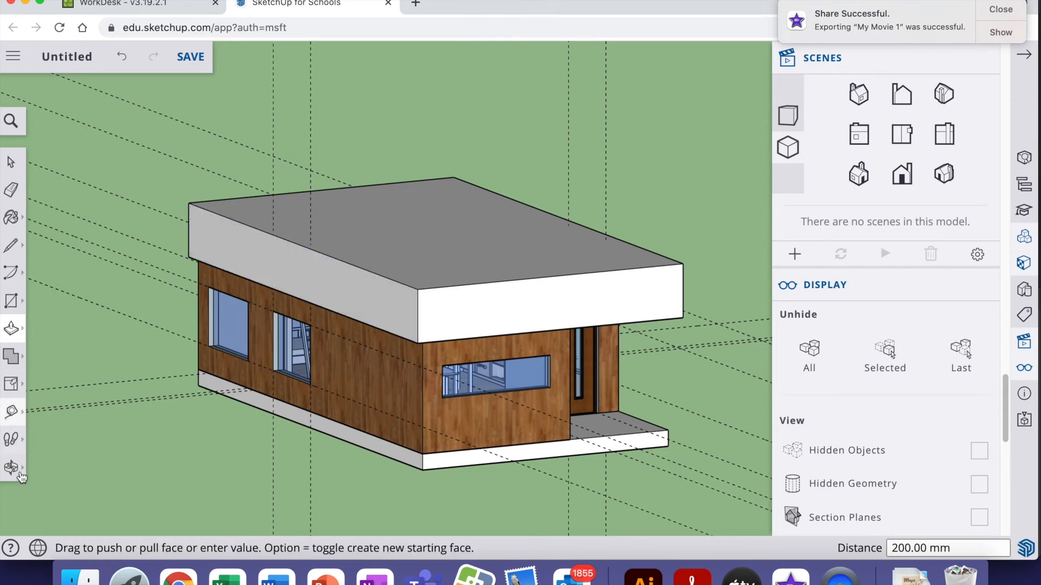
# Pull the roof's rear face outward by 200 mm to complete the overhang
pyautogui.click(11, 467)
pyautogui.moveTo(162, 383); pyautogui.dragTo(549, 358)
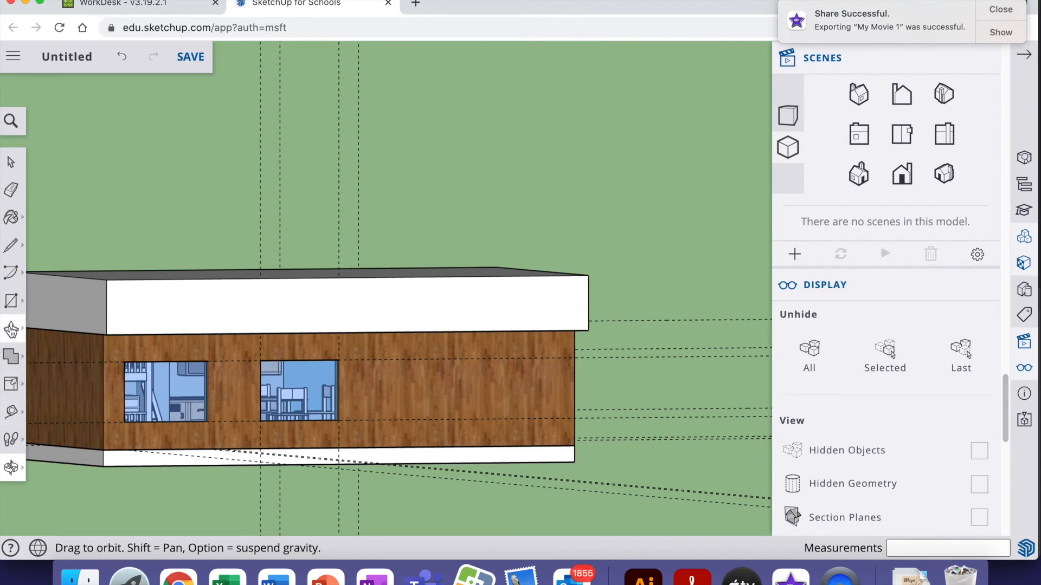
pyautogui.click(11, 328)
pyautogui.moveTo(90, 307); pyautogui.dragTo(84, 304)
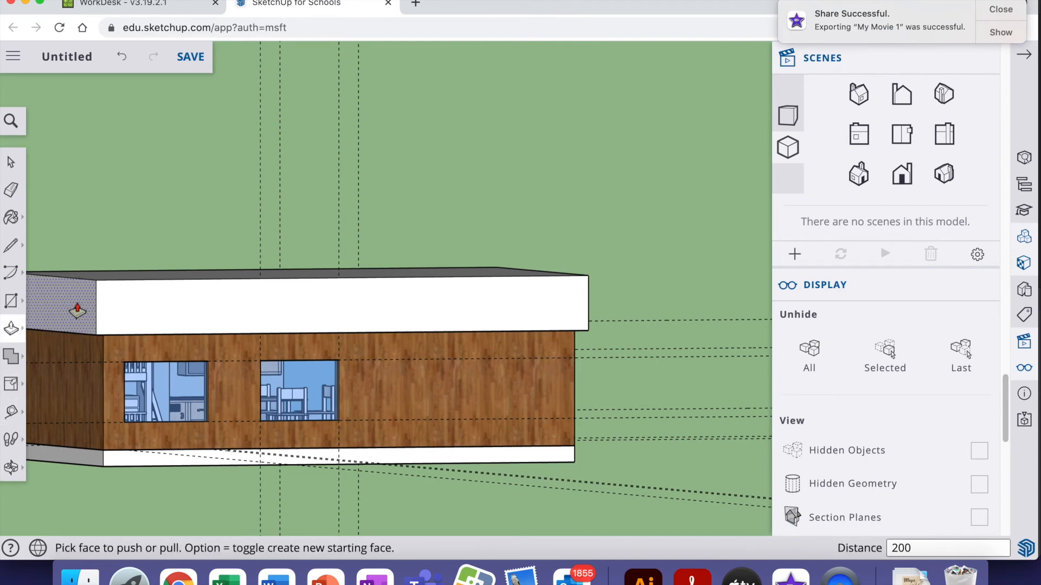
# Push the roof's top face down by 300 mm
pyautogui.click(11, 467)
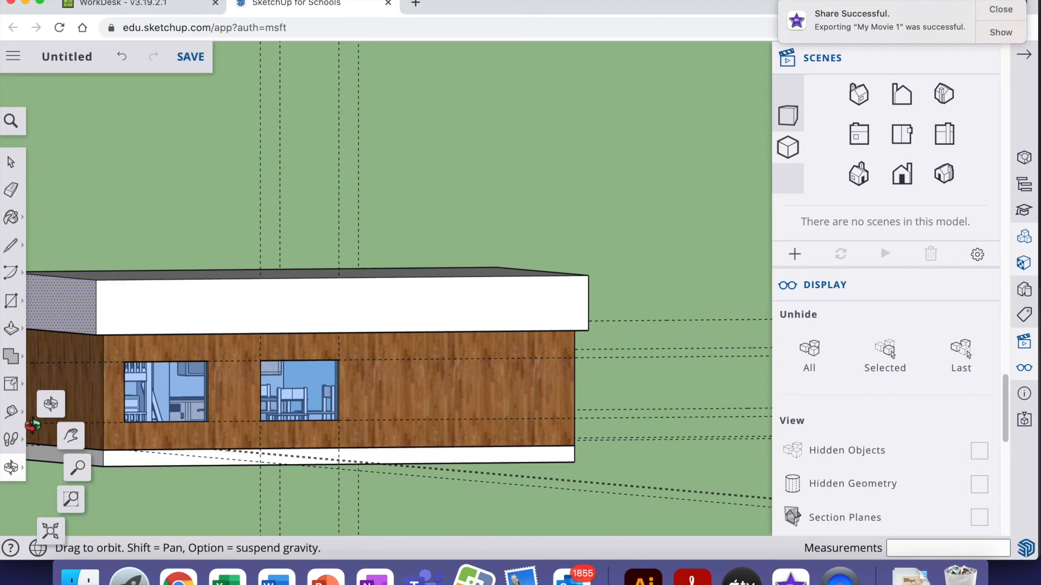
pyautogui.moveTo(287, 377); pyautogui.dragTo(220, 316)
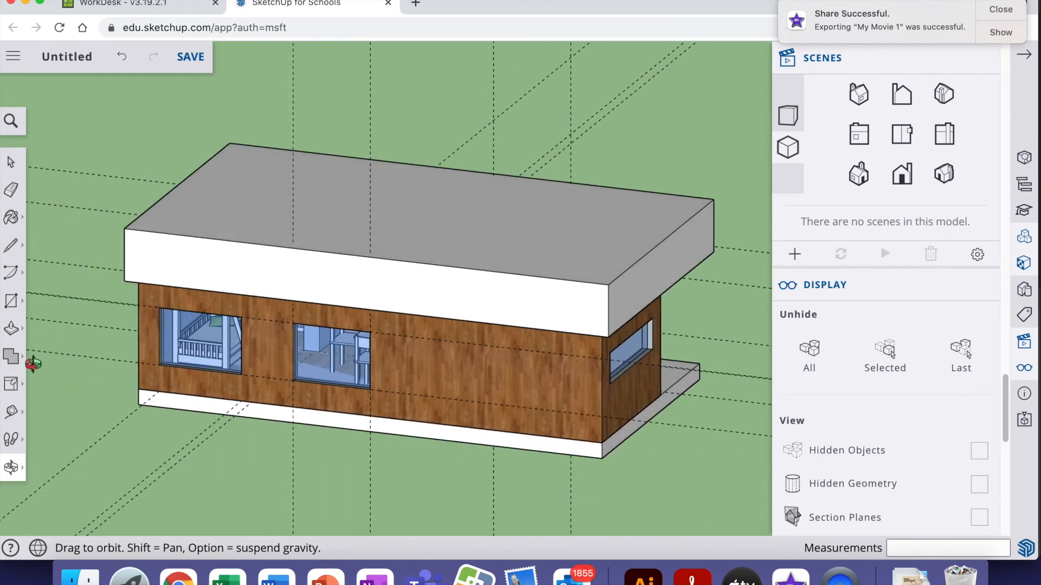
pyautogui.click(11, 329)
pyautogui.click(305, 214)
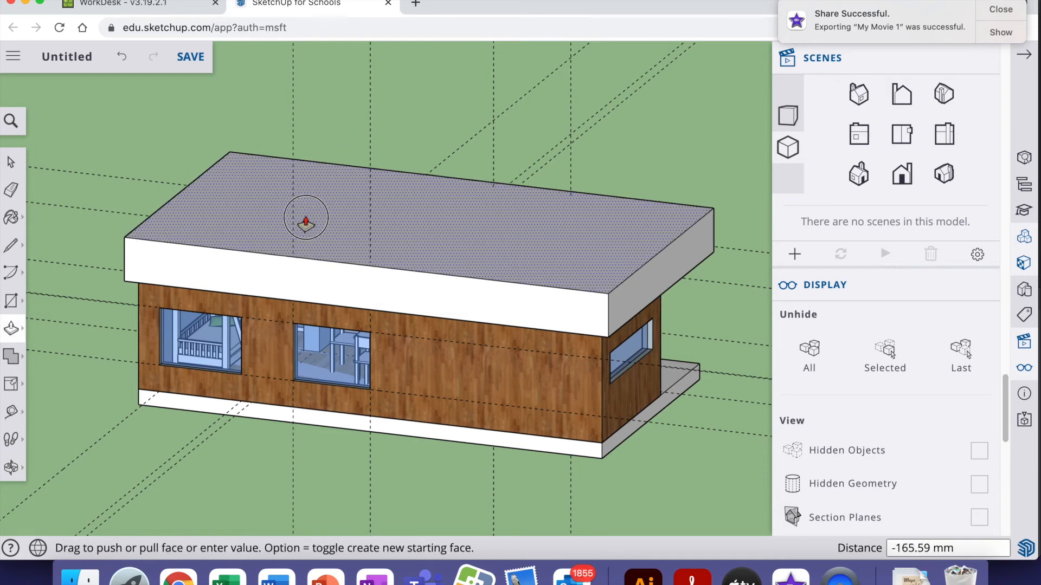
pyautogui.click(301, 227)
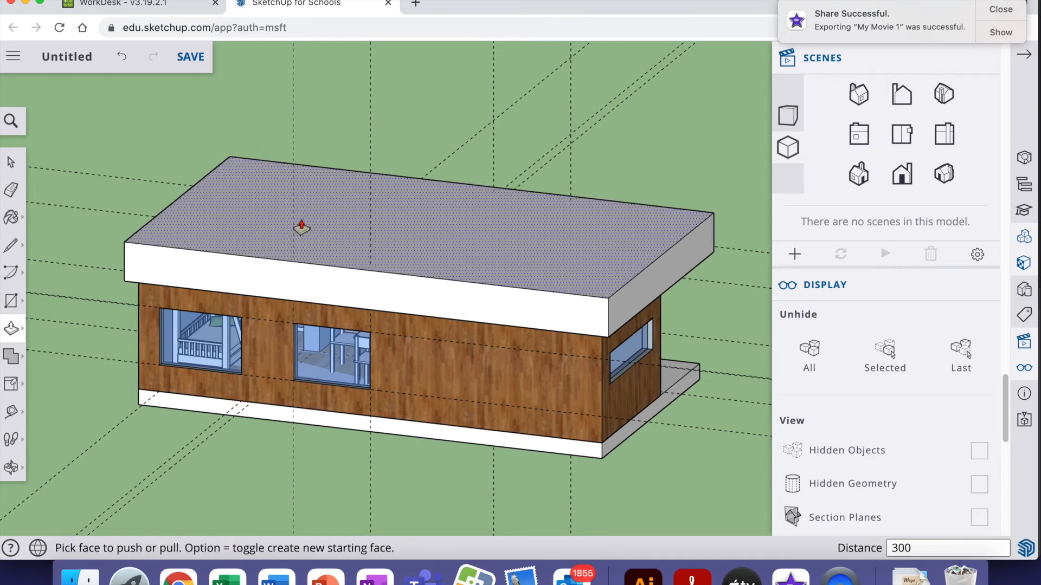
pyautogui.click(301, 228)
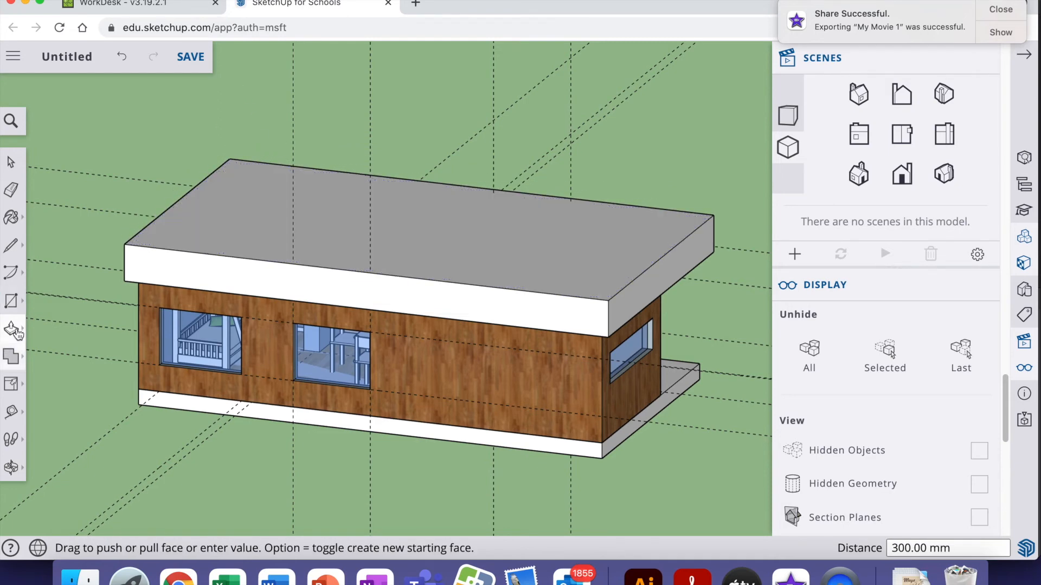
# Offset the outline of the roof's top face inward to leave a narrow border around its edge
pyautogui.click(16, 330)
pyautogui.click(59, 355)
pyautogui.click(245, 198)
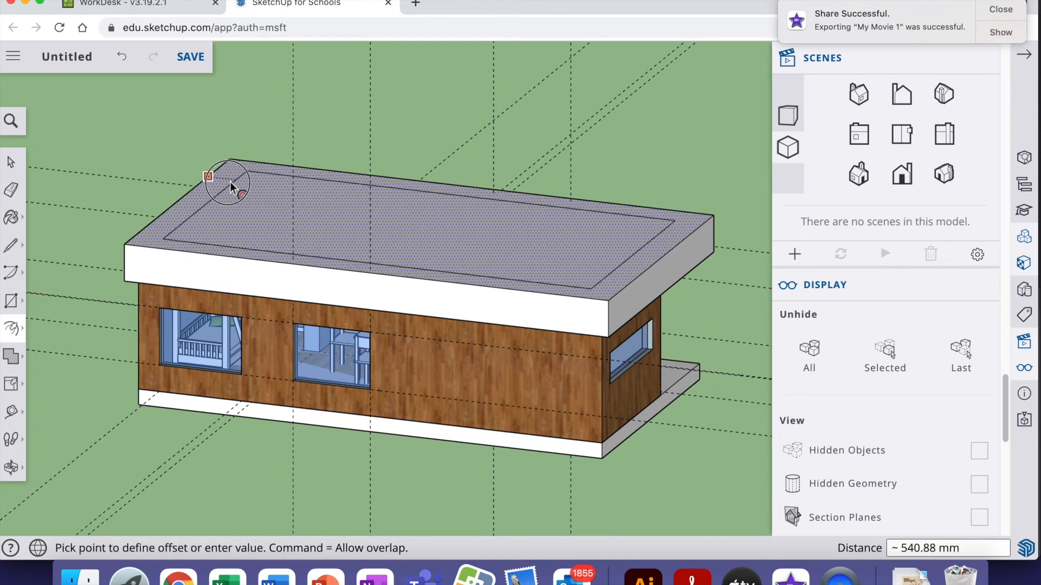
pyautogui.click(227, 186)
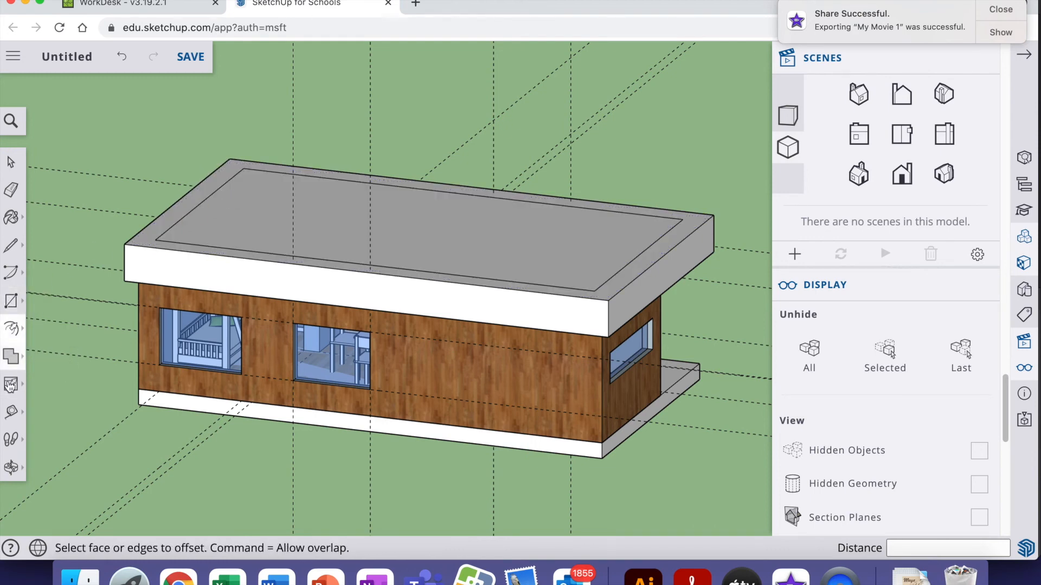
# Push the inset roof-top face down about 90 mm, then undo the recess, the offset and the lowering of the roof
pyautogui.click(21, 381)
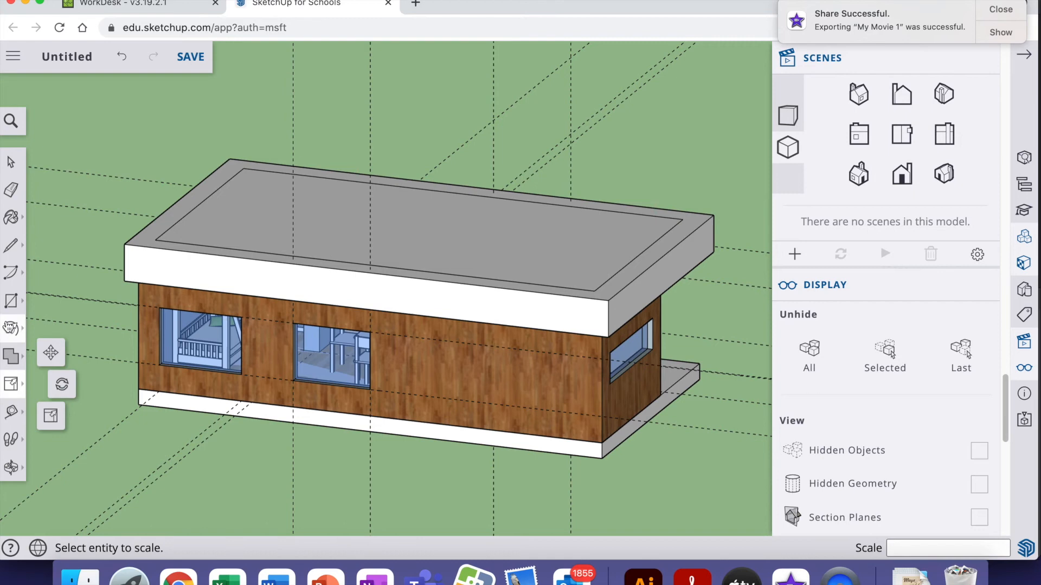
pyautogui.click(11, 329)
pyautogui.click(291, 223)
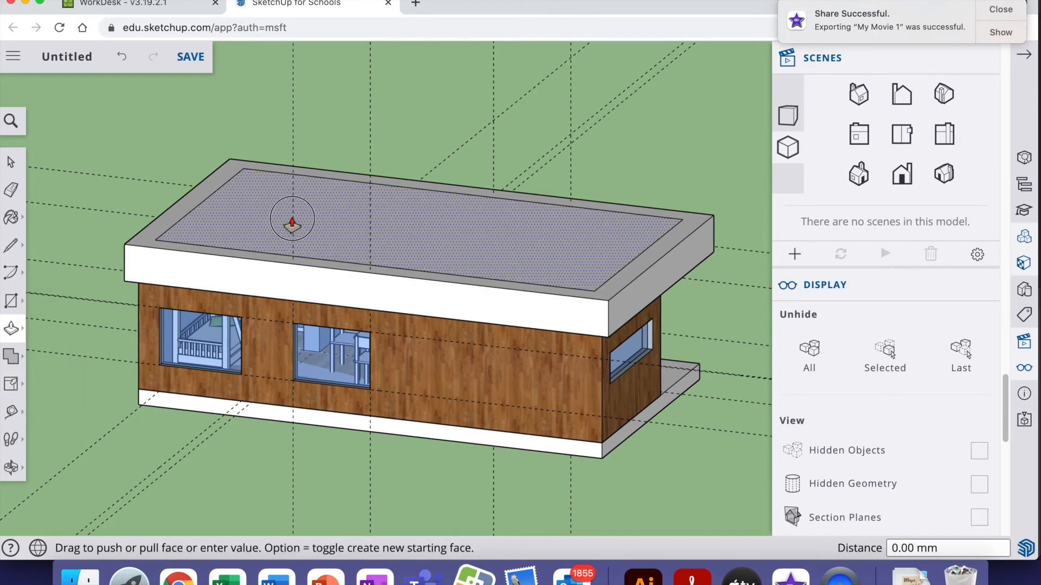
pyautogui.click(295, 226)
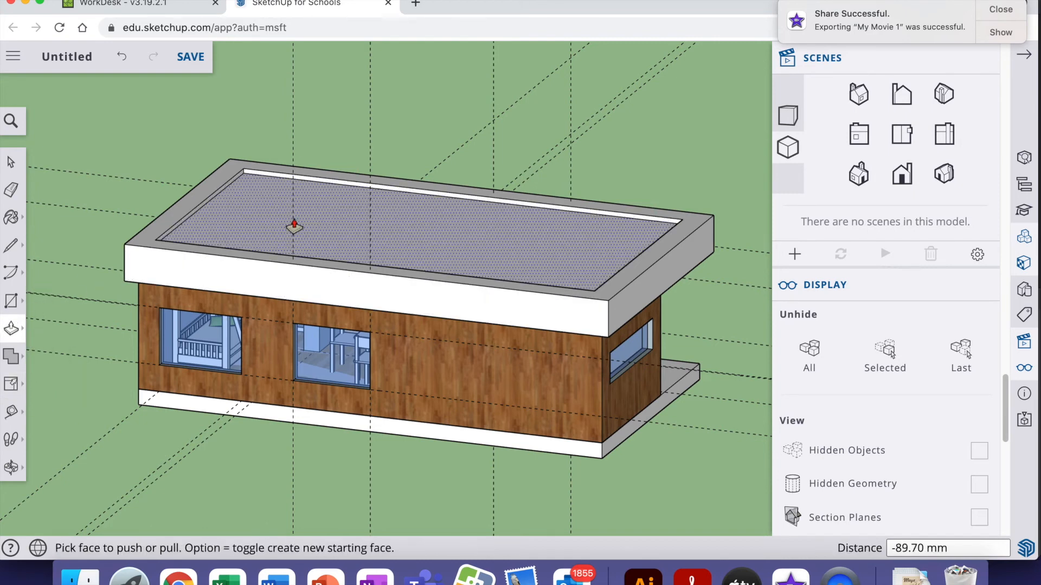
pyautogui.press('super+z')
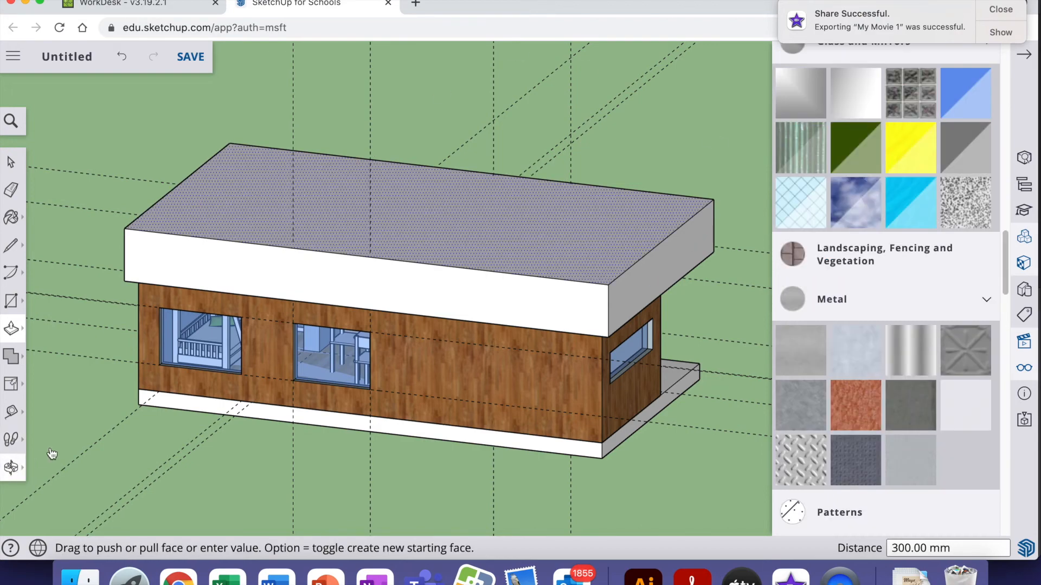
# Draw two sloping lines on the roof's front face, joining its lower corners to the midpoint of its upper edge
pyautogui.click(11, 467)
pyautogui.moveTo(564, 383); pyautogui.dragTo(196, 337)
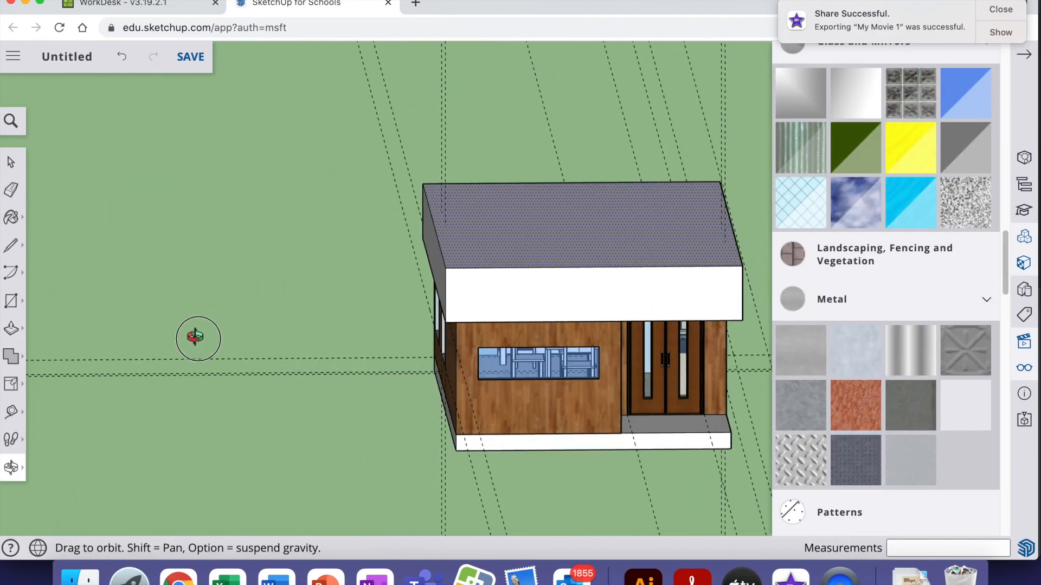
pyautogui.click(10, 245)
pyautogui.click(446, 322)
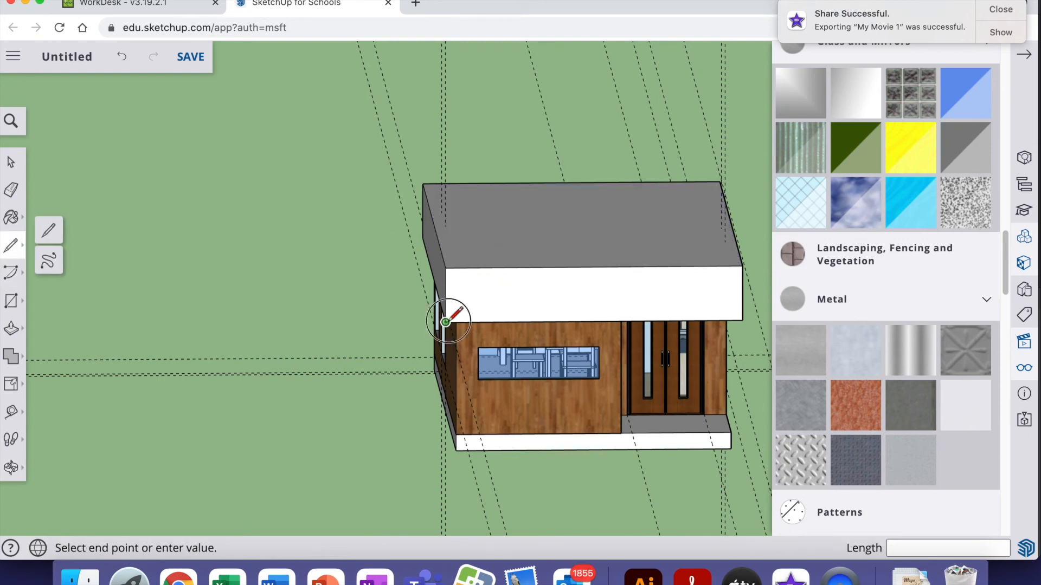
pyautogui.click(594, 267)
pyautogui.click(594, 266)
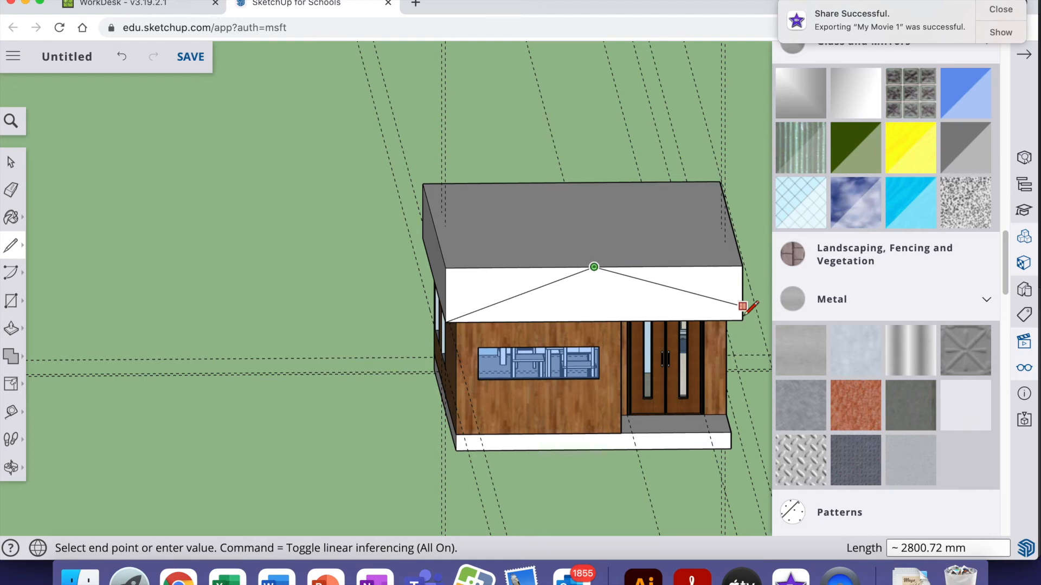
pyautogui.click(742, 320)
# Push the two triangles above the sloping lines back 9400 mm through the roof block to form a gable roof
pyautogui.click(11, 328)
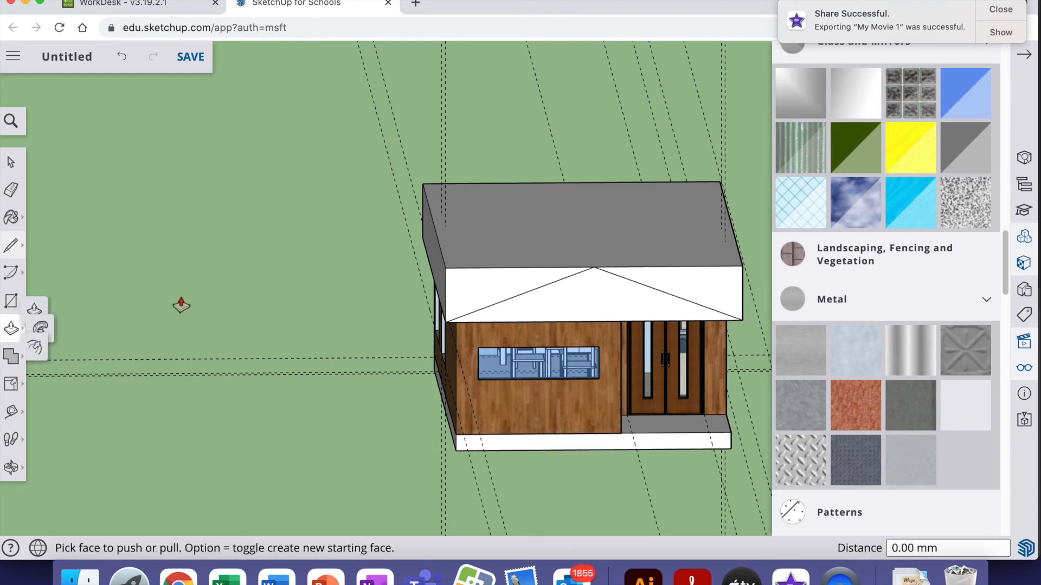
pyautogui.moveTo(476, 284); pyautogui.dragTo(456, 173)
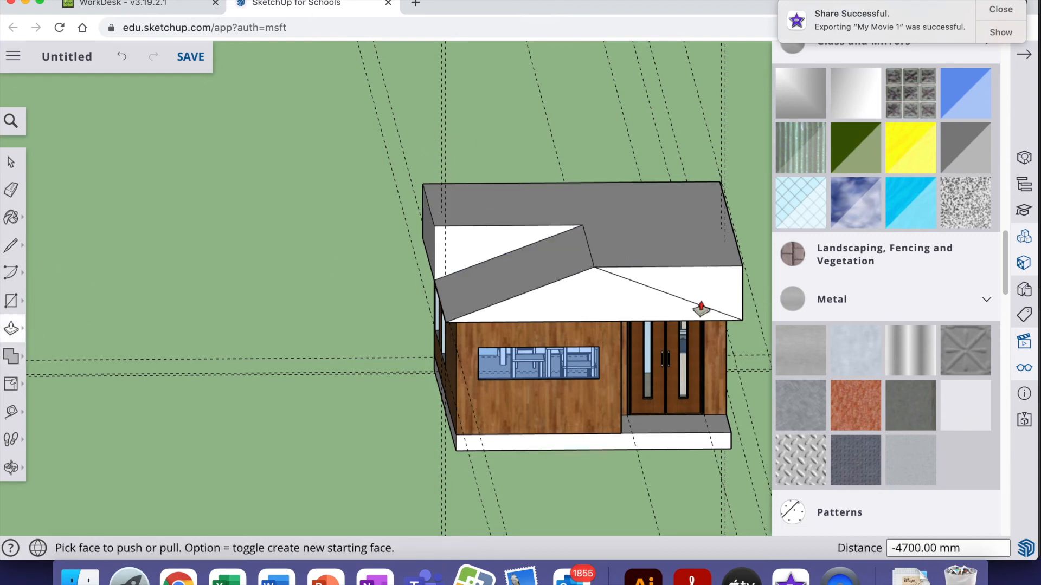
pyautogui.moveTo(490, 205); pyautogui.dragTo(451, 195)
pyautogui.moveTo(463, 260); pyautogui.dragTo(343, 214)
pyautogui.moveTo(694, 269); pyautogui.dragTo(607, 106)
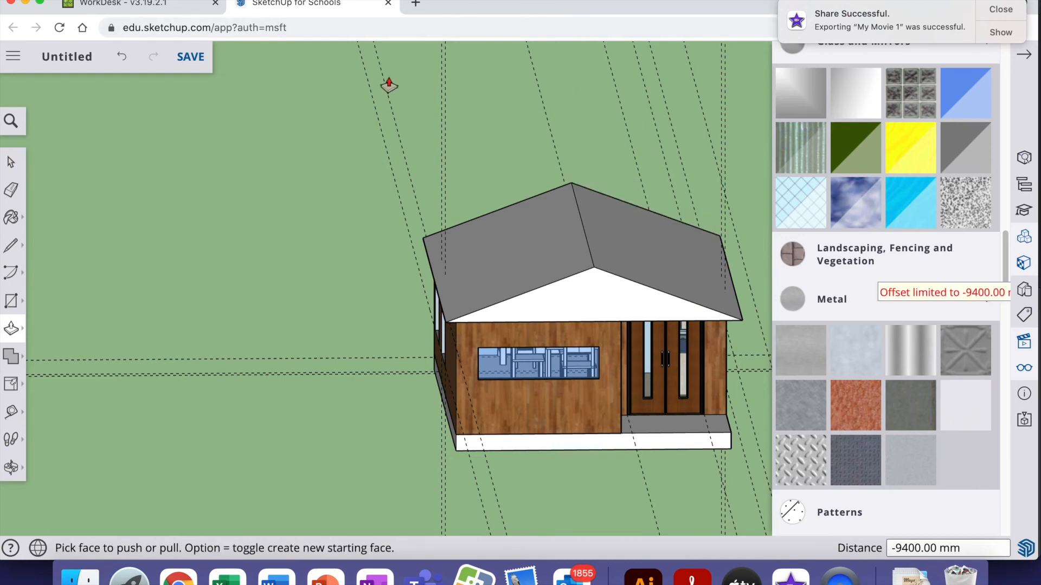
# Undo both gable cuts and the sloping lines to restore the flat roof block
pyautogui.press('super+z')
pyautogui.press('super+z')
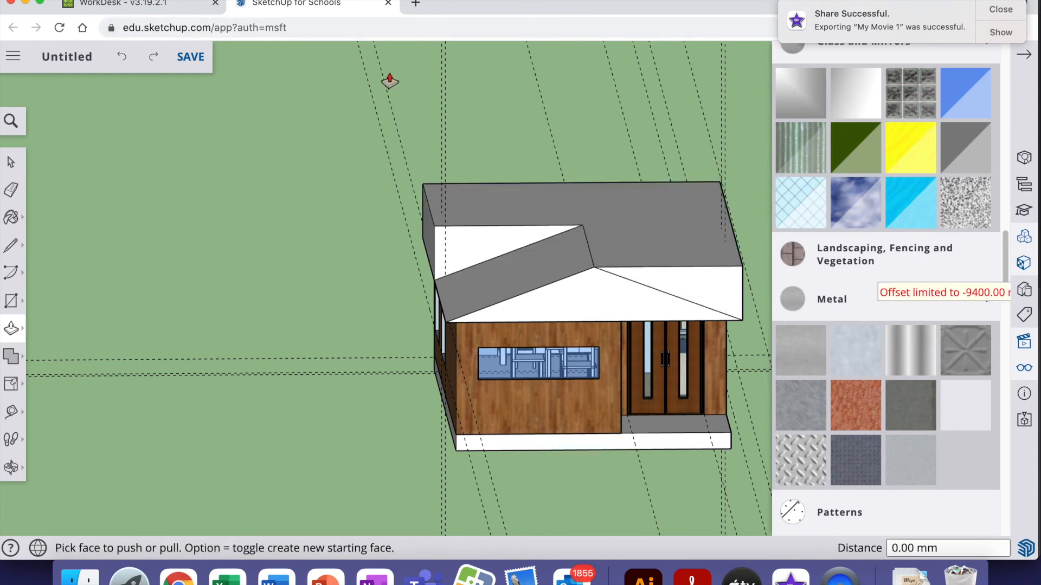
pyautogui.press('super+z')
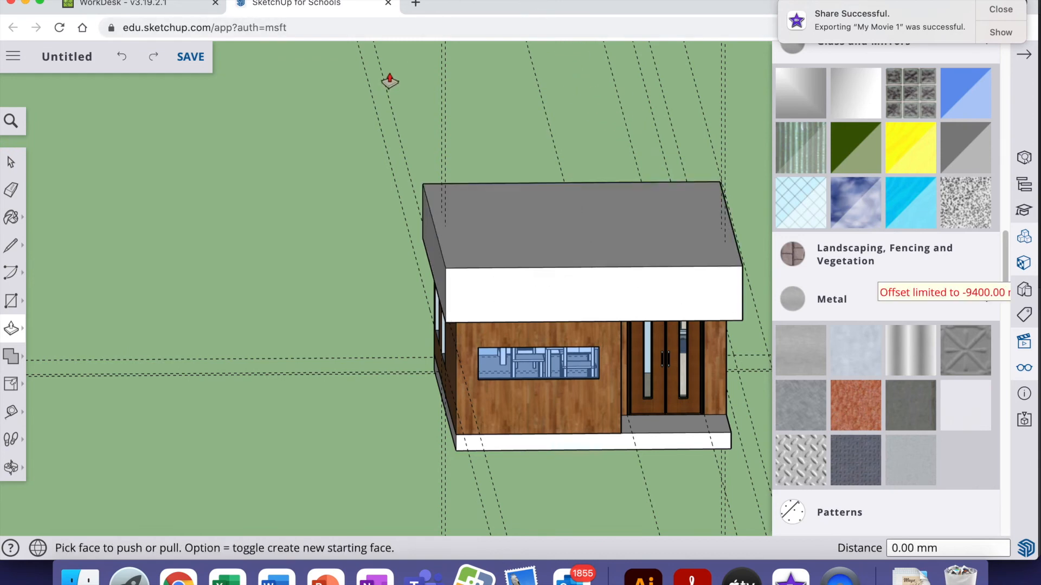
# Draw a 2-point arc on the roof's front face from the lower corner on the window side to the upper edge, bulging about 253 mm
pyautogui.click(17, 269)
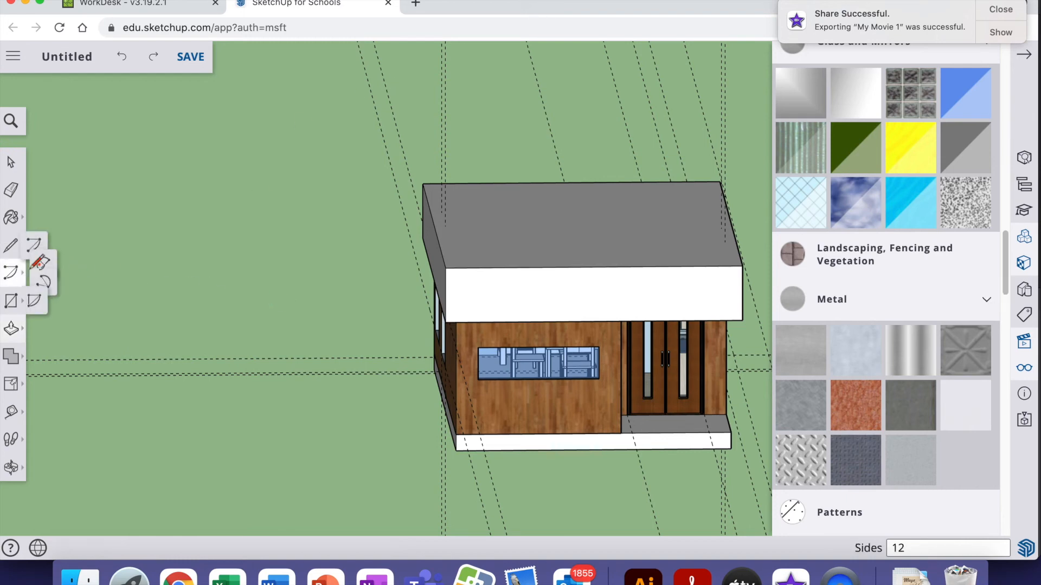
pyautogui.click(64, 258)
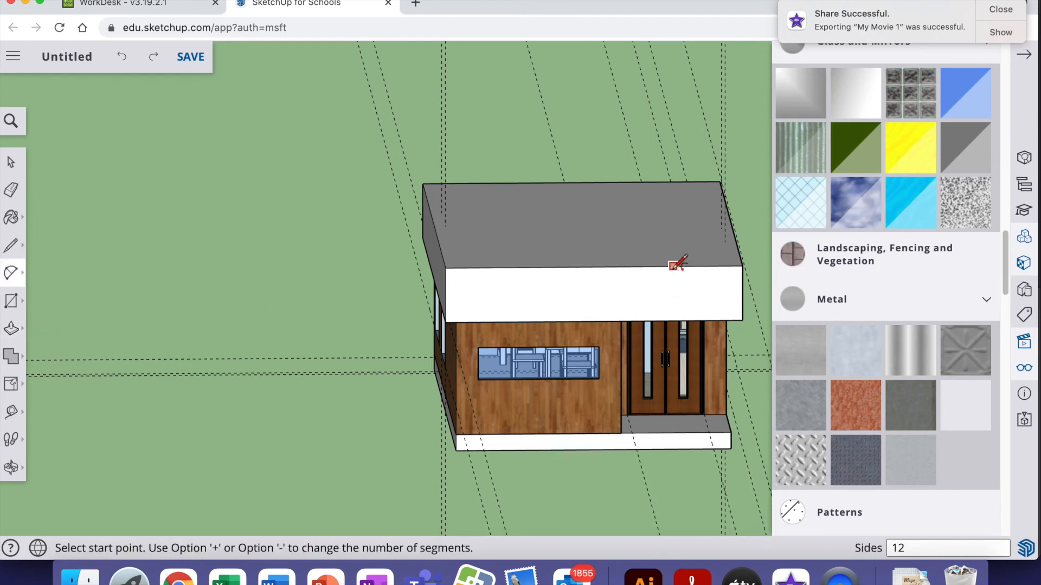
pyautogui.click(445, 322)
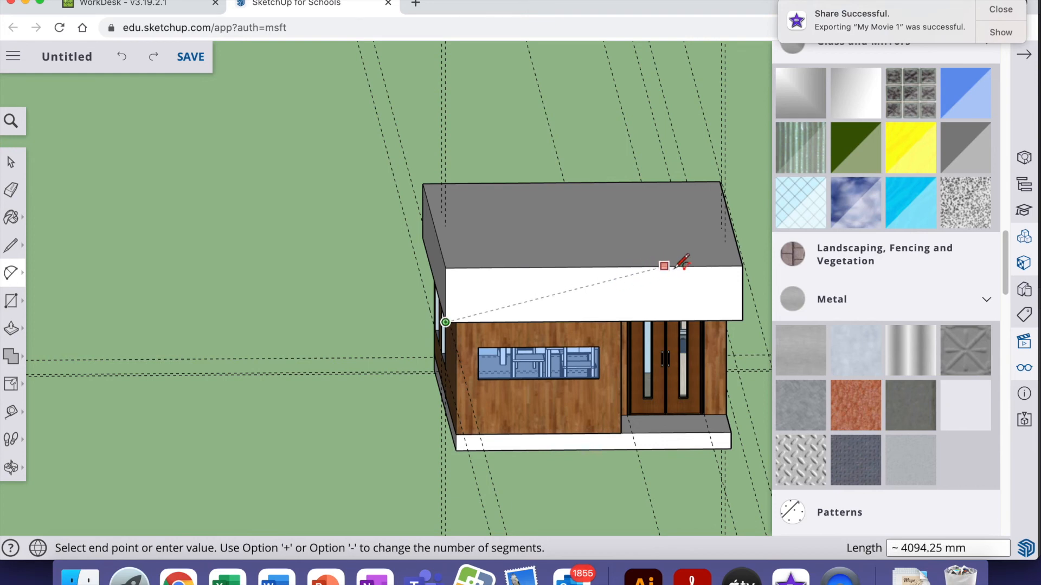
pyautogui.click(706, 265)
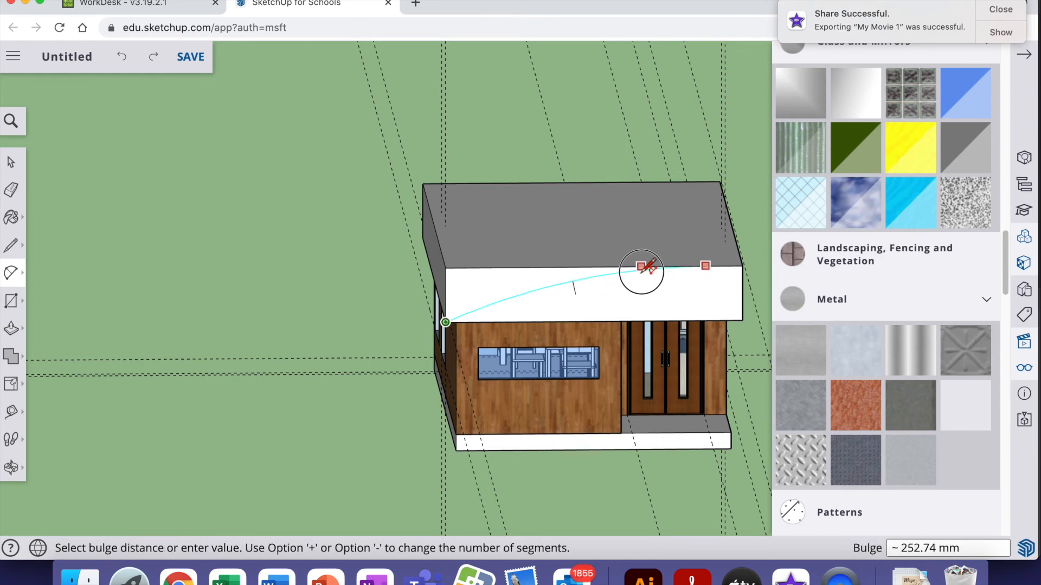
pyautogui.click(647, 265)
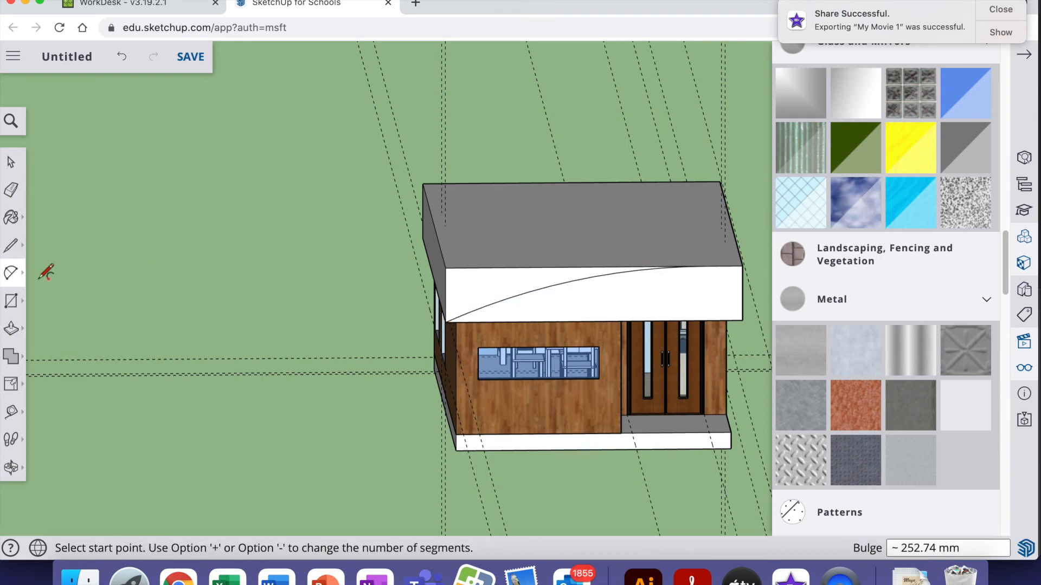
# Push the area above the arc back 9400 mm to form a curved roof, then undo the cut and the arc
pyautogui.click(11, 328)
pyautogui.click(48, 298)
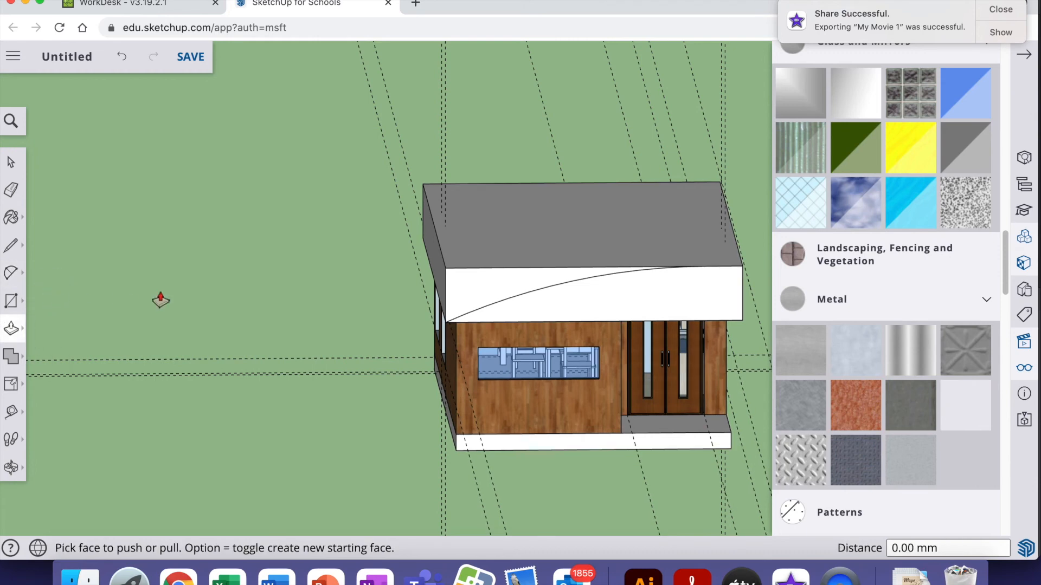
pyautogui.moveTo(488, 293); pyautogui.dragTo(283, 123)
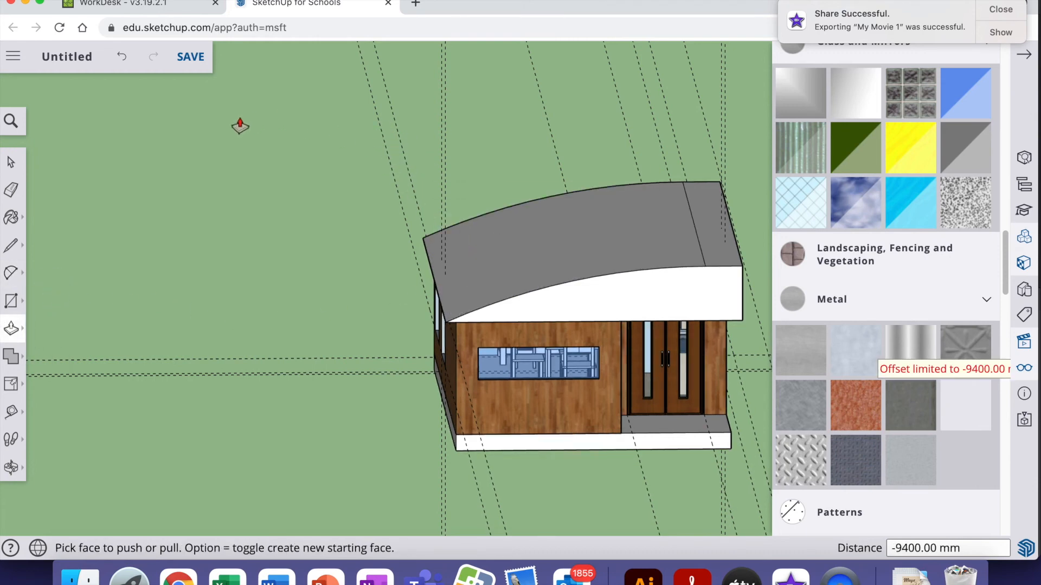
pyautogui.press('super+z')
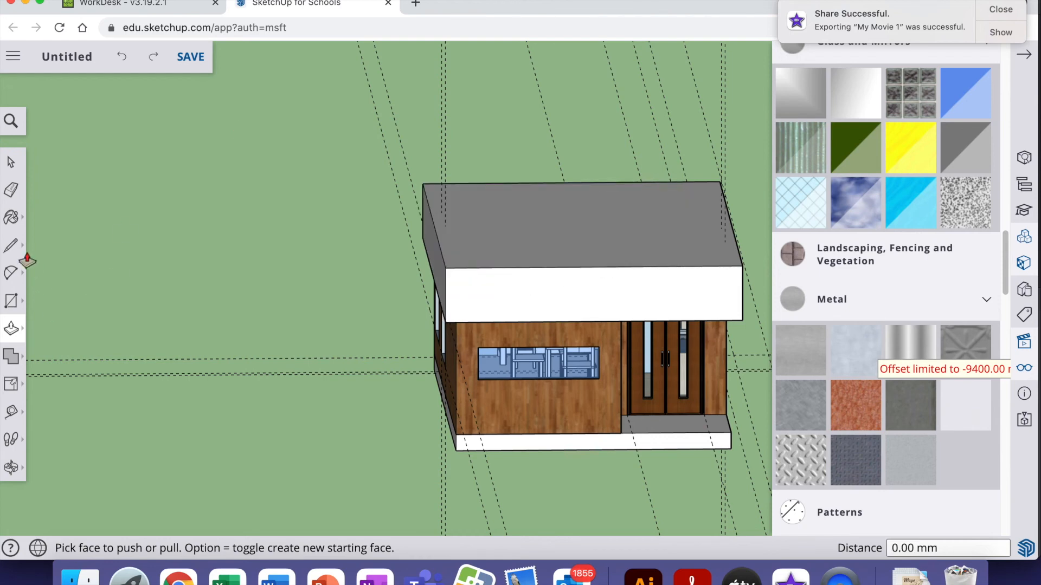
# Draw a diagonal line across the roof's front face from the lower window-side corner to the upper door-side corner
pyautogui.click(11, 245)
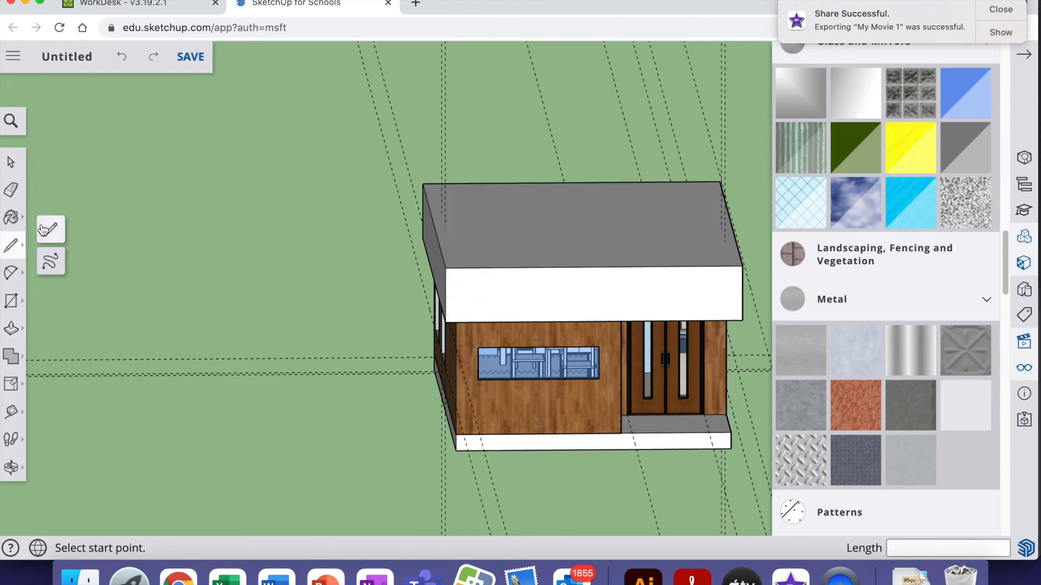
pyautogui.click(445, 322)
pyautogui.click(742, 266)
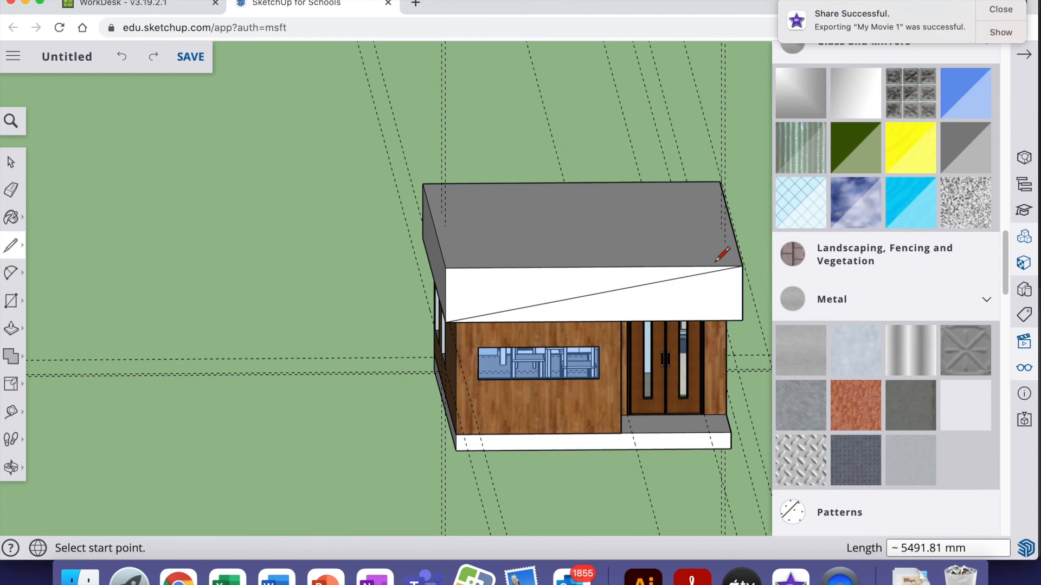
# Push the triangle above the diagonal back 9400 mm to form a single-slope roof, then undo the cut and the line
pyautogui.click(11, 328)
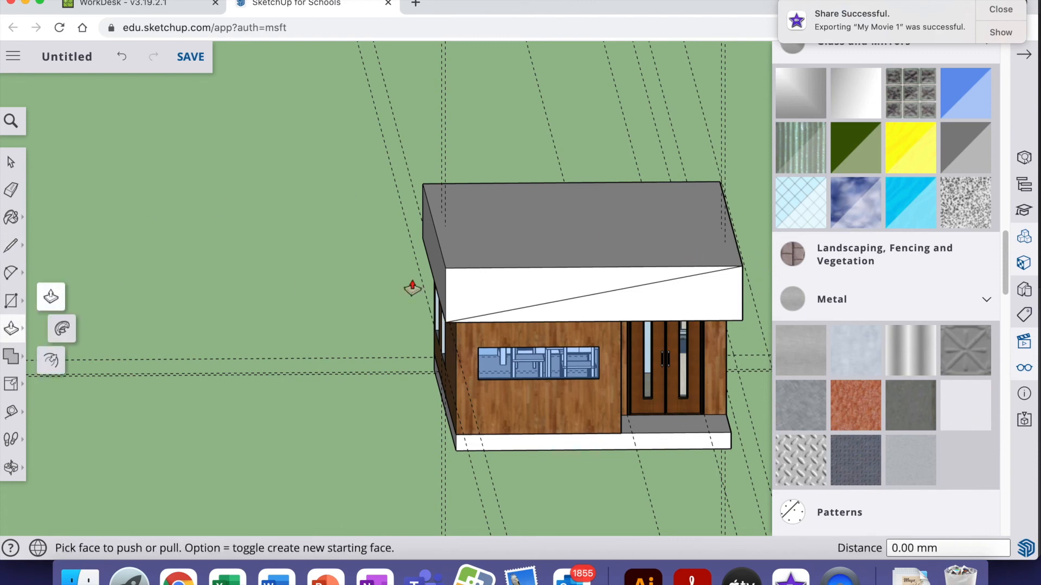
pyautogui.click(495, 279)
pyautogui.click(384, 111)
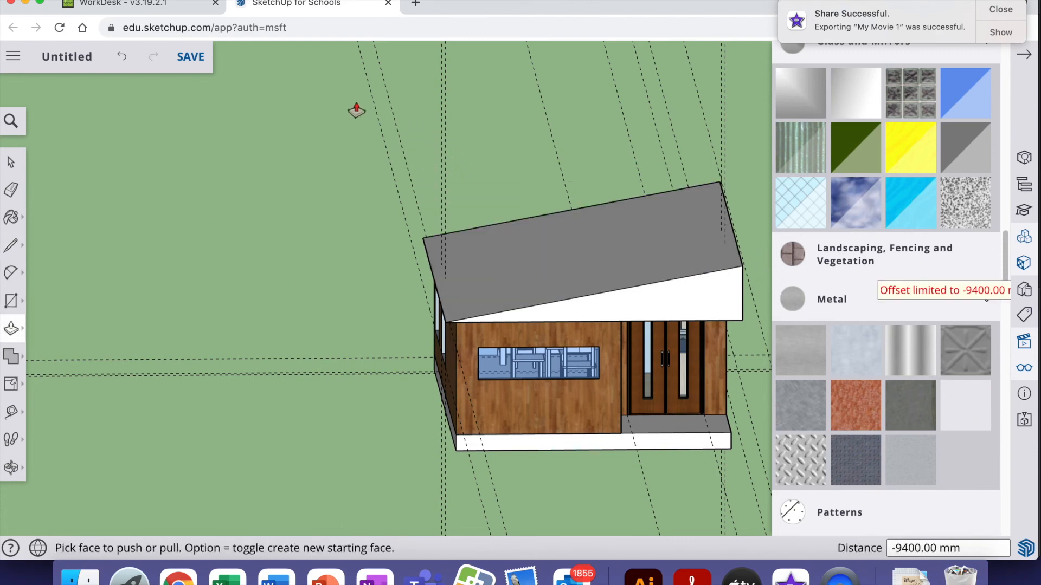
pyautogui.press('super+z')
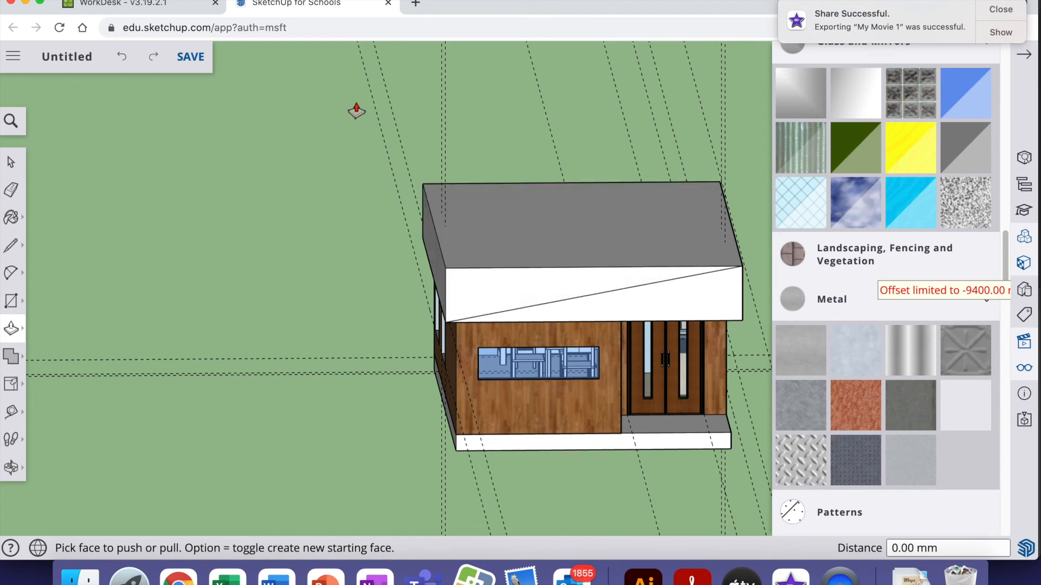
# Draw both diagonals across the roof's top face from corner to corner so they cross at its centre
pyautogui.click(11, 245)
pyautogui.click(422, 184)
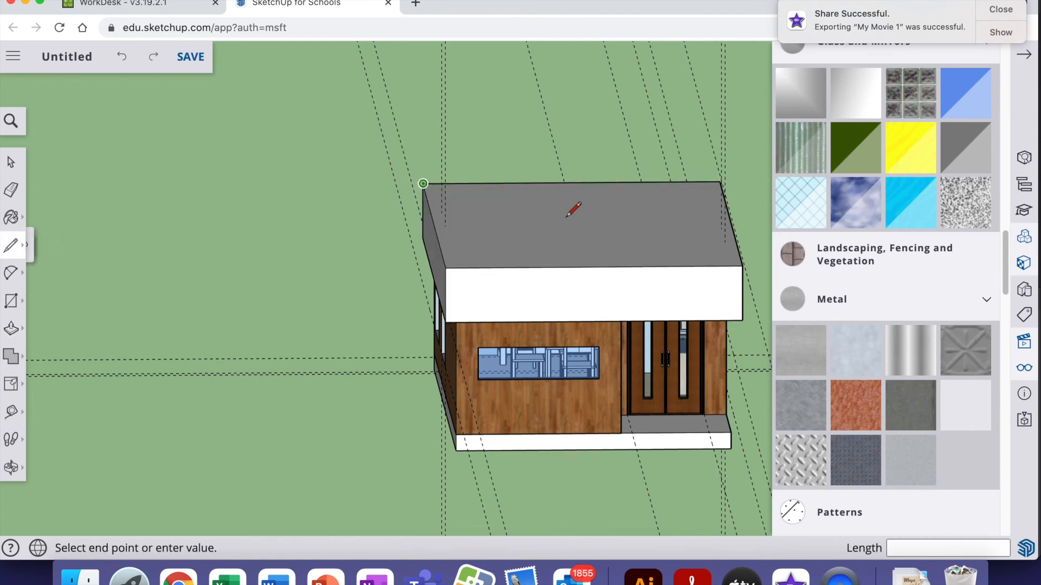
pyautogui.click(742, 266)
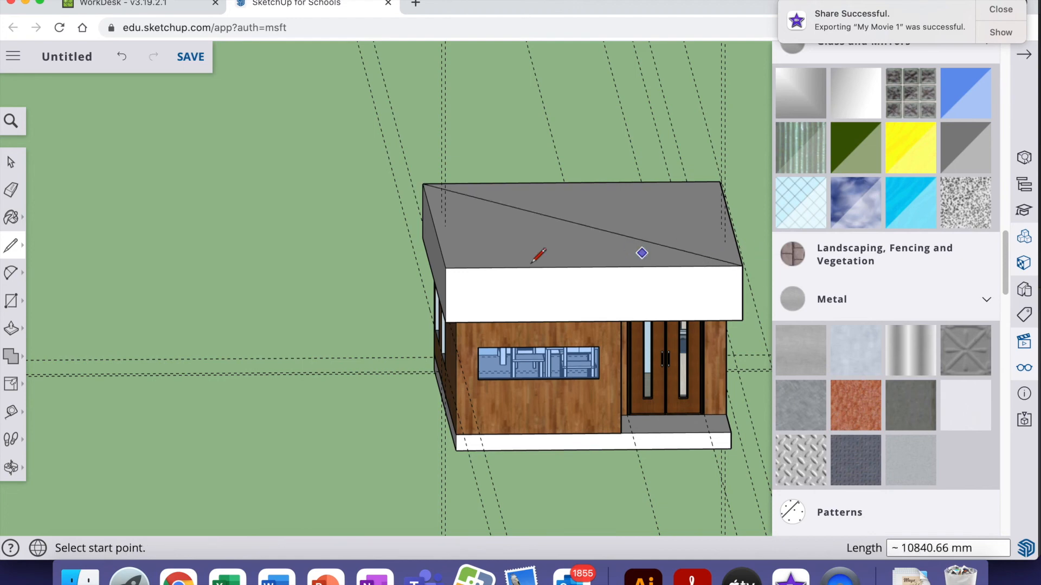
pyautogui.click(445, 268)
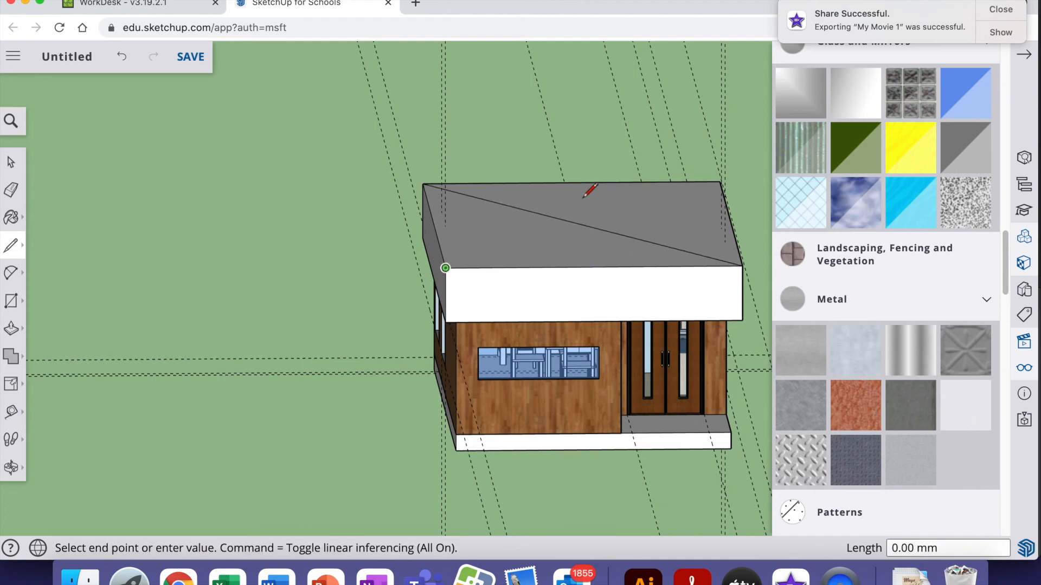
pyautogui.click(720, 181)
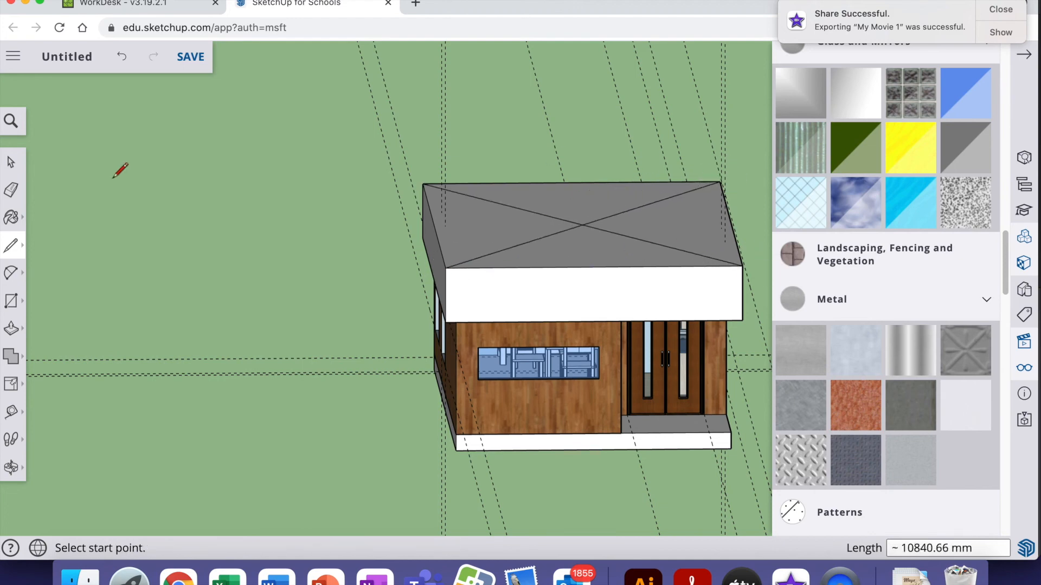
# Erase the edges meeting at the roof's upper front corner on the window side, including that corner's half of the diagonal
pyautogui.click(10, 190)
pyautogui.moveTo(461, 279)
pyautogui.mouseDown()
pyautogui.moveTo(447, 254)
pyautogui.moveTo(452, 268)
pyautogui.moveTo(472, 257)
pyautogui.mouseUp()
pyautogui.press('super+z')
pyautogui.moveTo(554, 235); pyautogui.dragTo(553, 233)
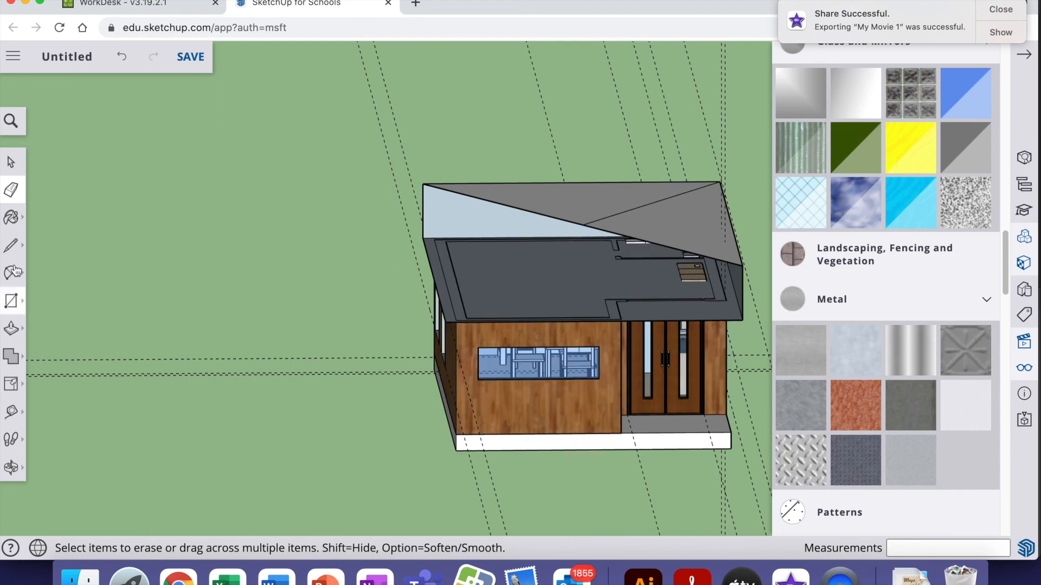
# Draw lines joining the roof's two lower front corners to each other and to the centre of the diagonals, forming the front slope
pyautogui.click(11, 245)
pyautogui.click(583, 225)
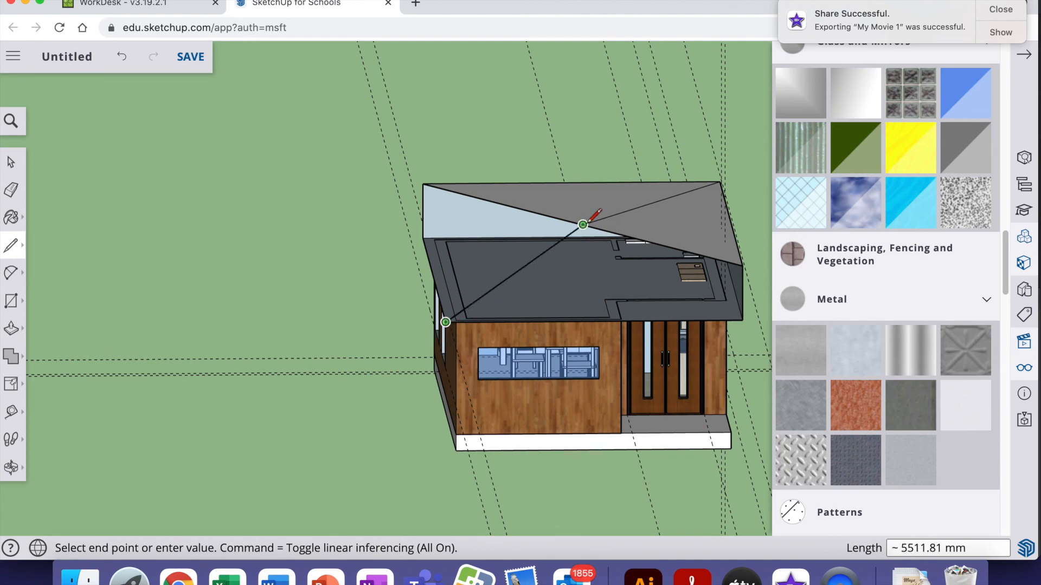
pyautogui.click(742, 320)
pyautogui.click(742, 320)
pyautogui.click(582, 225)
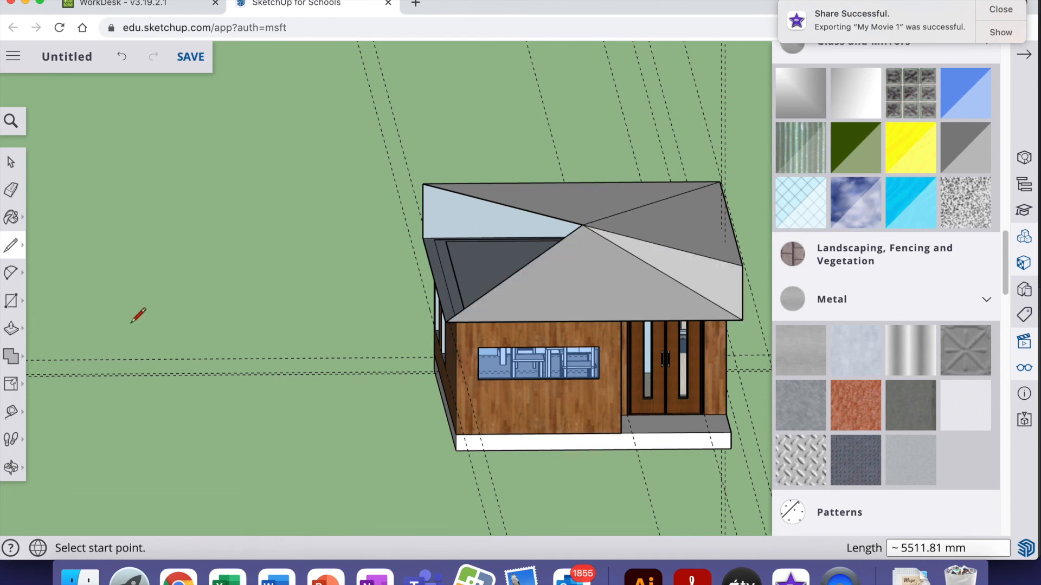
# Erase the edges at the roof's upper rear corner on the window side and start a line at the central apex
pyautogui.click(11, 467)
pyautogui.moveTo(244, 347); pyautogui.dragTo(259, 277)
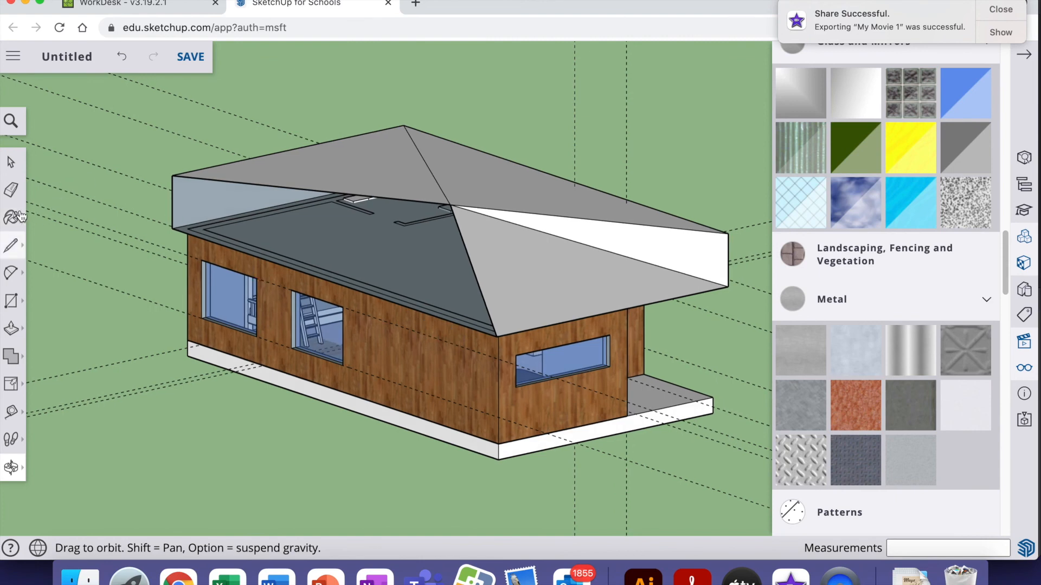
pyautogui.click(11, 189)
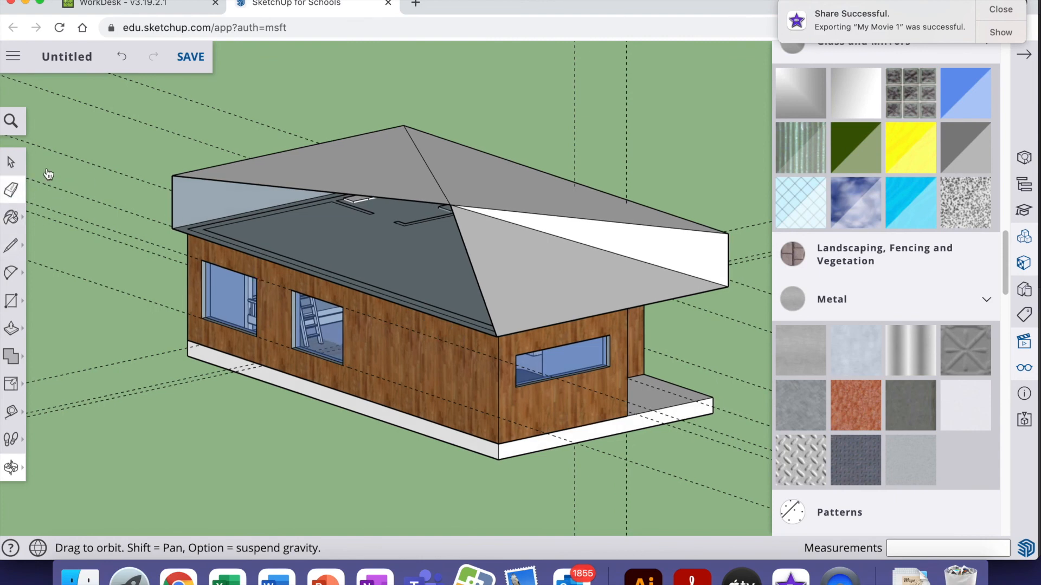
pyautogui.click(198, 178)
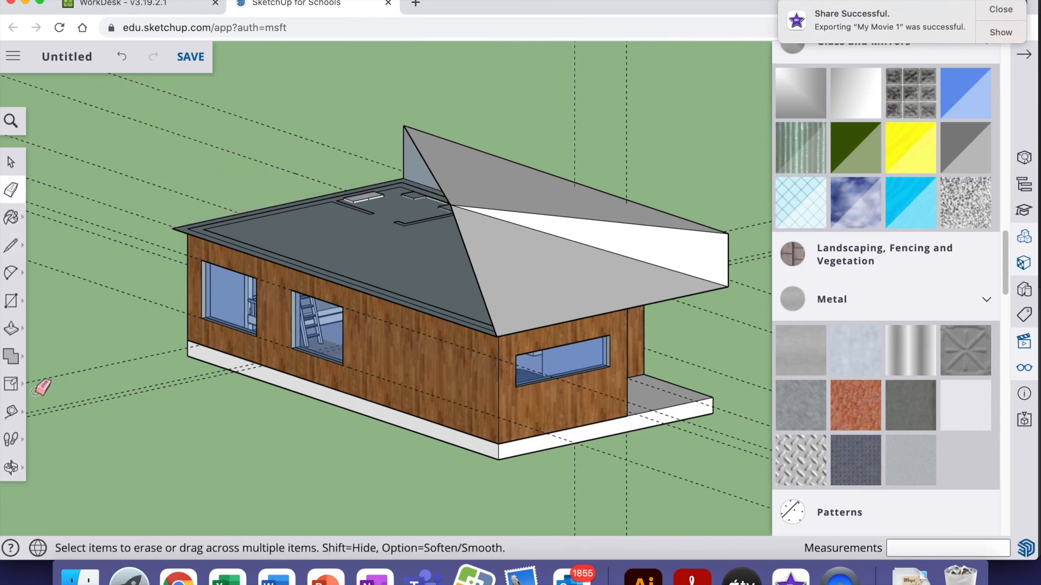
pyautogui.click(11, 245)
pyautogui.click(450, 205)
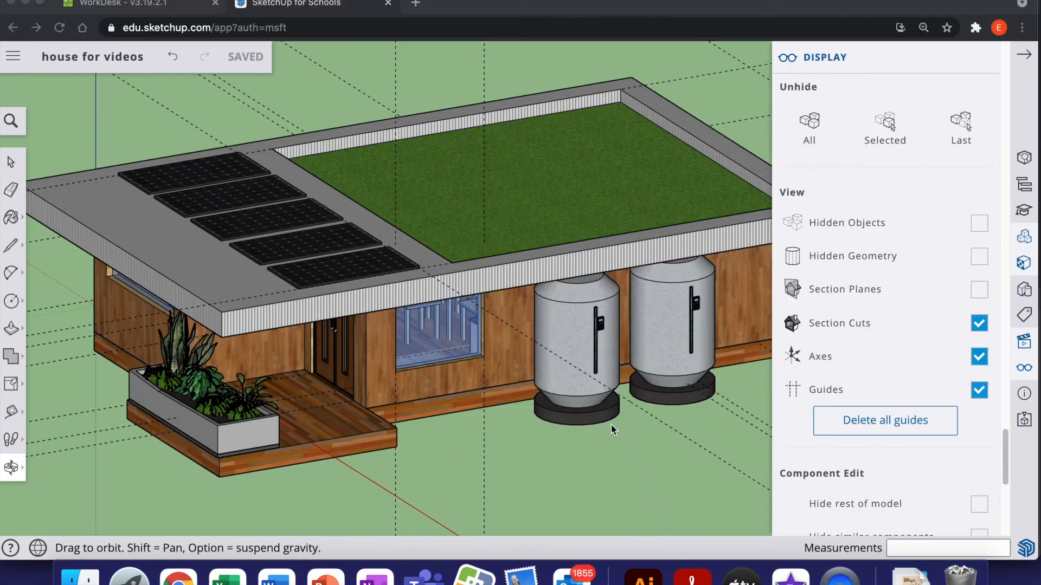
# Examine the completed house from several angles, including its flat green roof, solar panels, planter, decking and water tanks
pyautogui.click(11, 468)
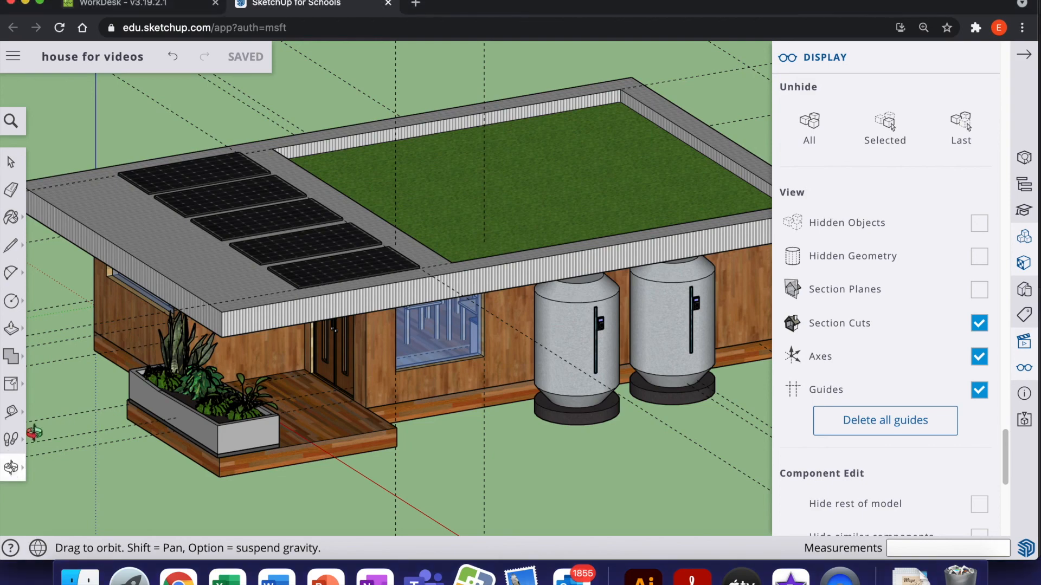
pyautogui.moveTo(241, 382); pyautogui.dragTo(243, 383)
pyautogui.moveTo(171, 354); pyautogui.dragTo(261, 205)
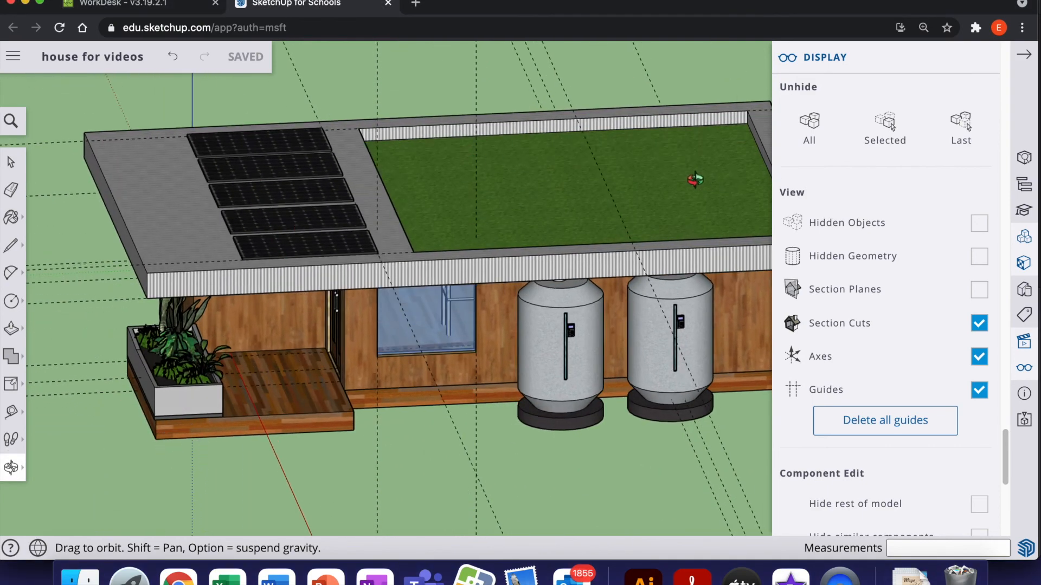
pyautogui.moveTo(485, 451); pyautogui.dragTo(220, 358)
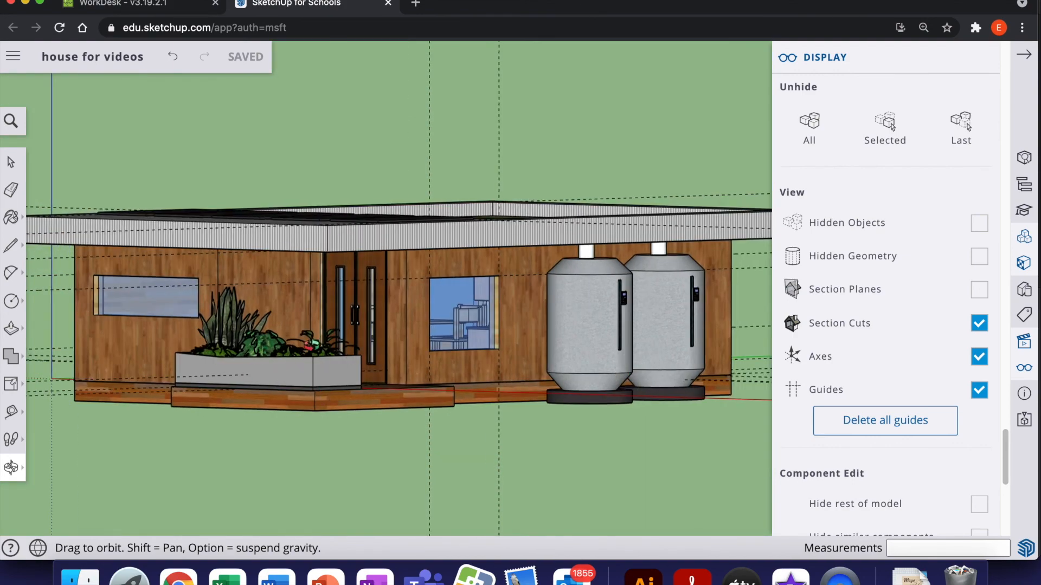
pyautogui.moveTo(435, 341); pyautogui.dragTo(321, 395)
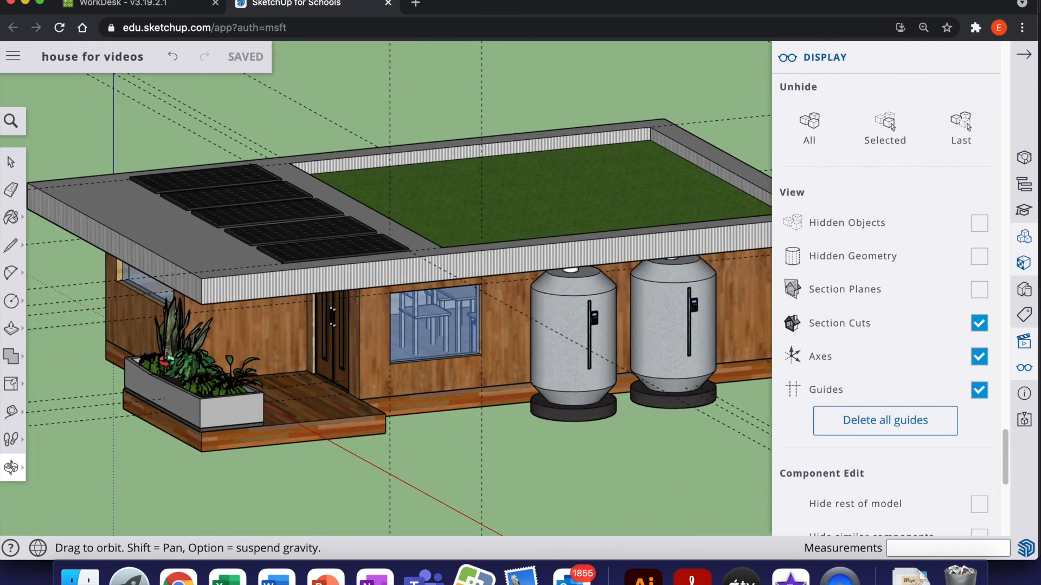